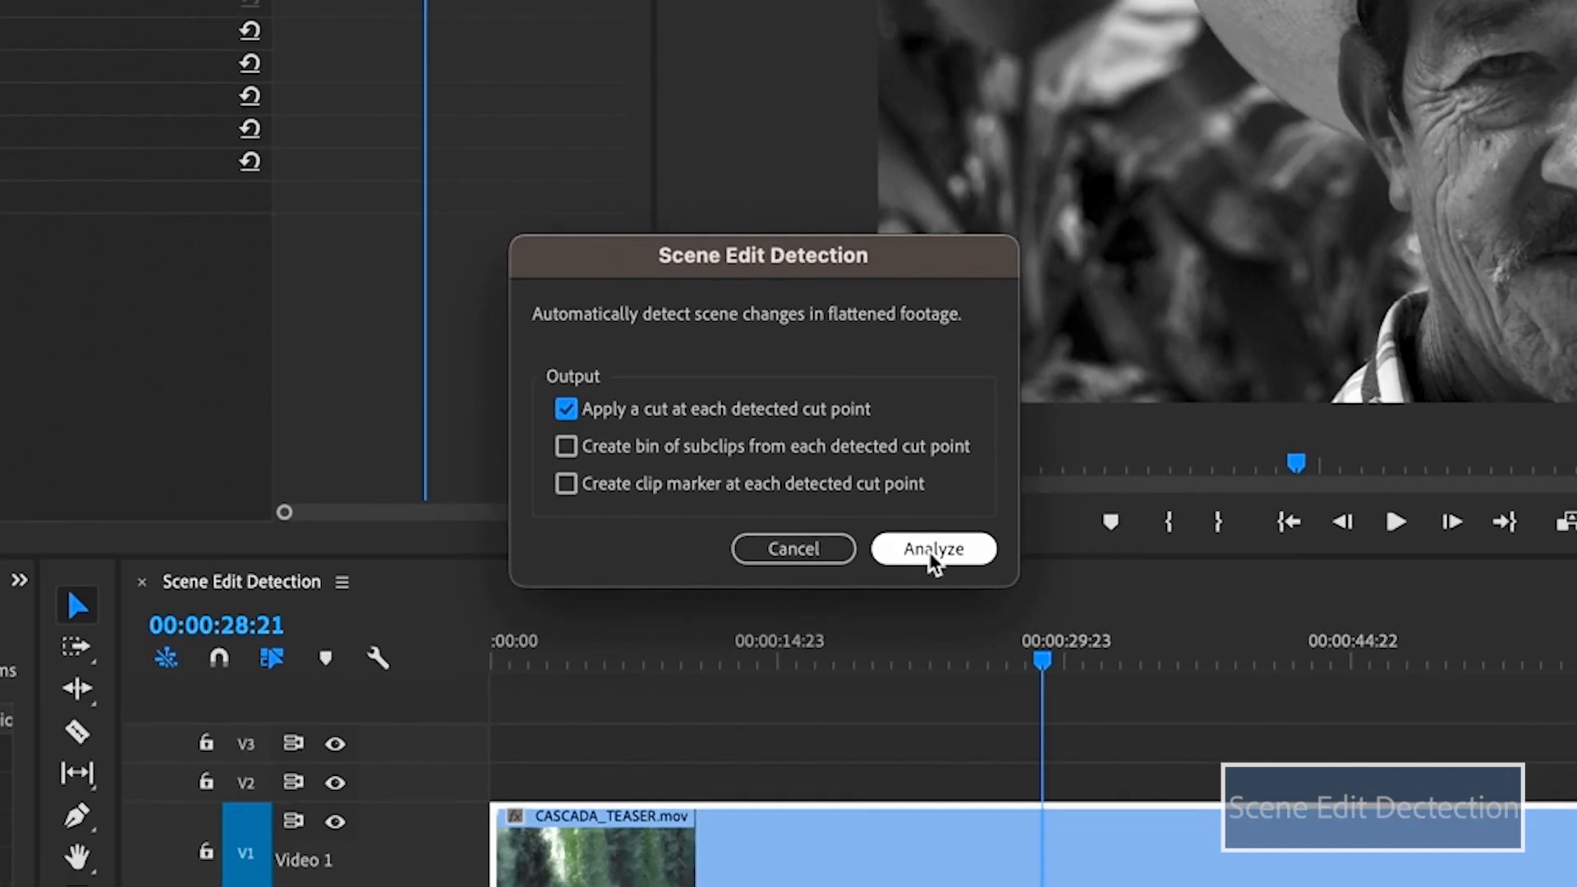
Run Scene Edit Detection on CASCADA_TEASER.mov, applying a cut at each detected cut point, and scrub through the cut footage.
left_click(924, 607)
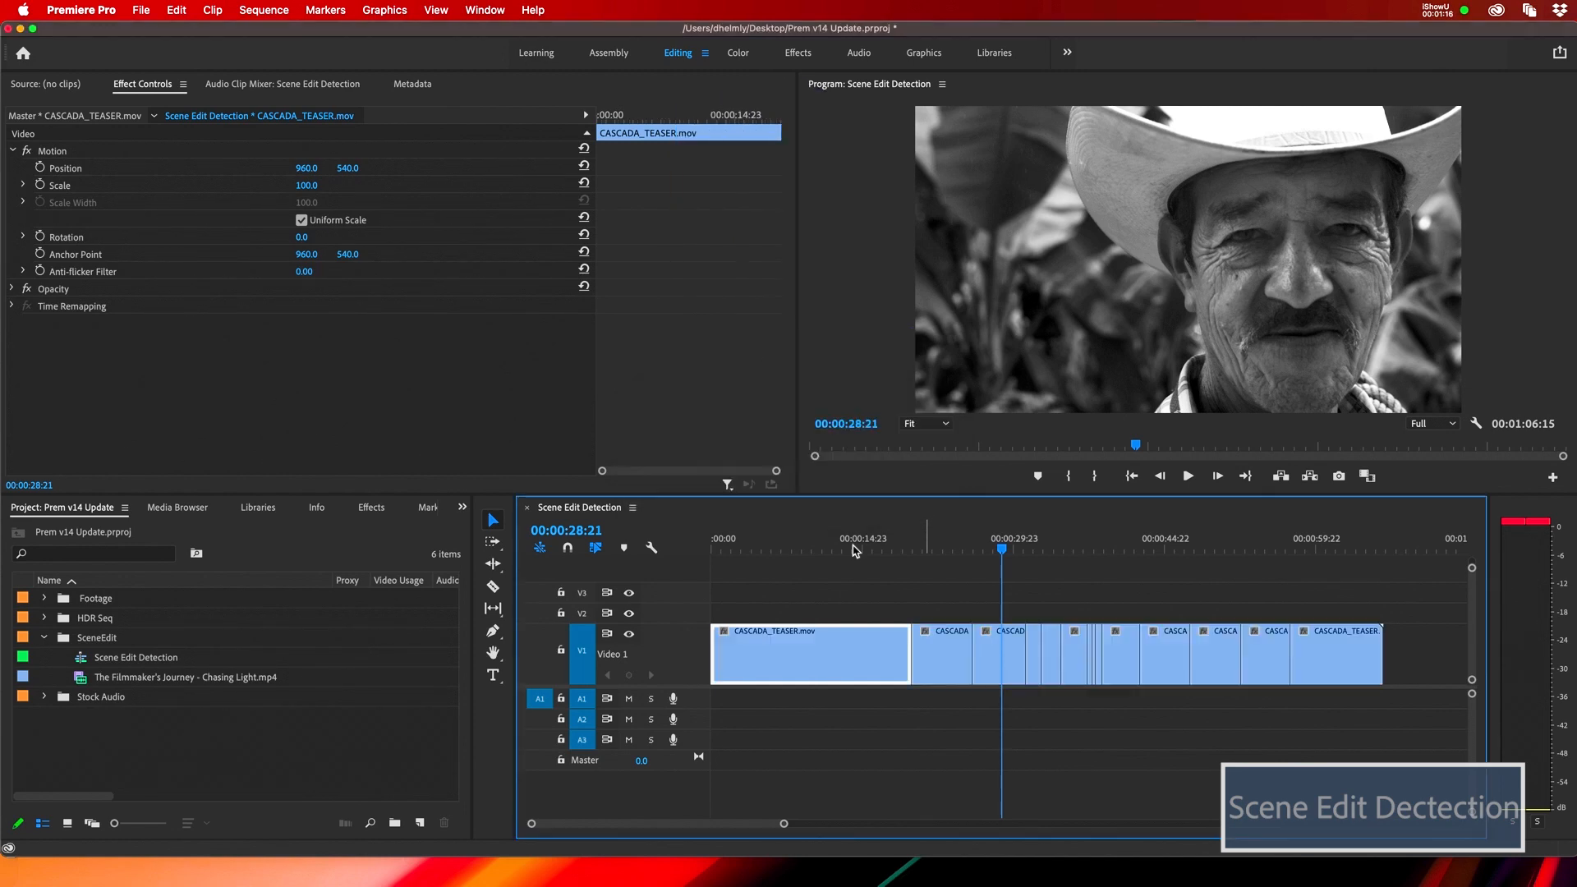
left_click_drag(855, 549, 1124, 542)
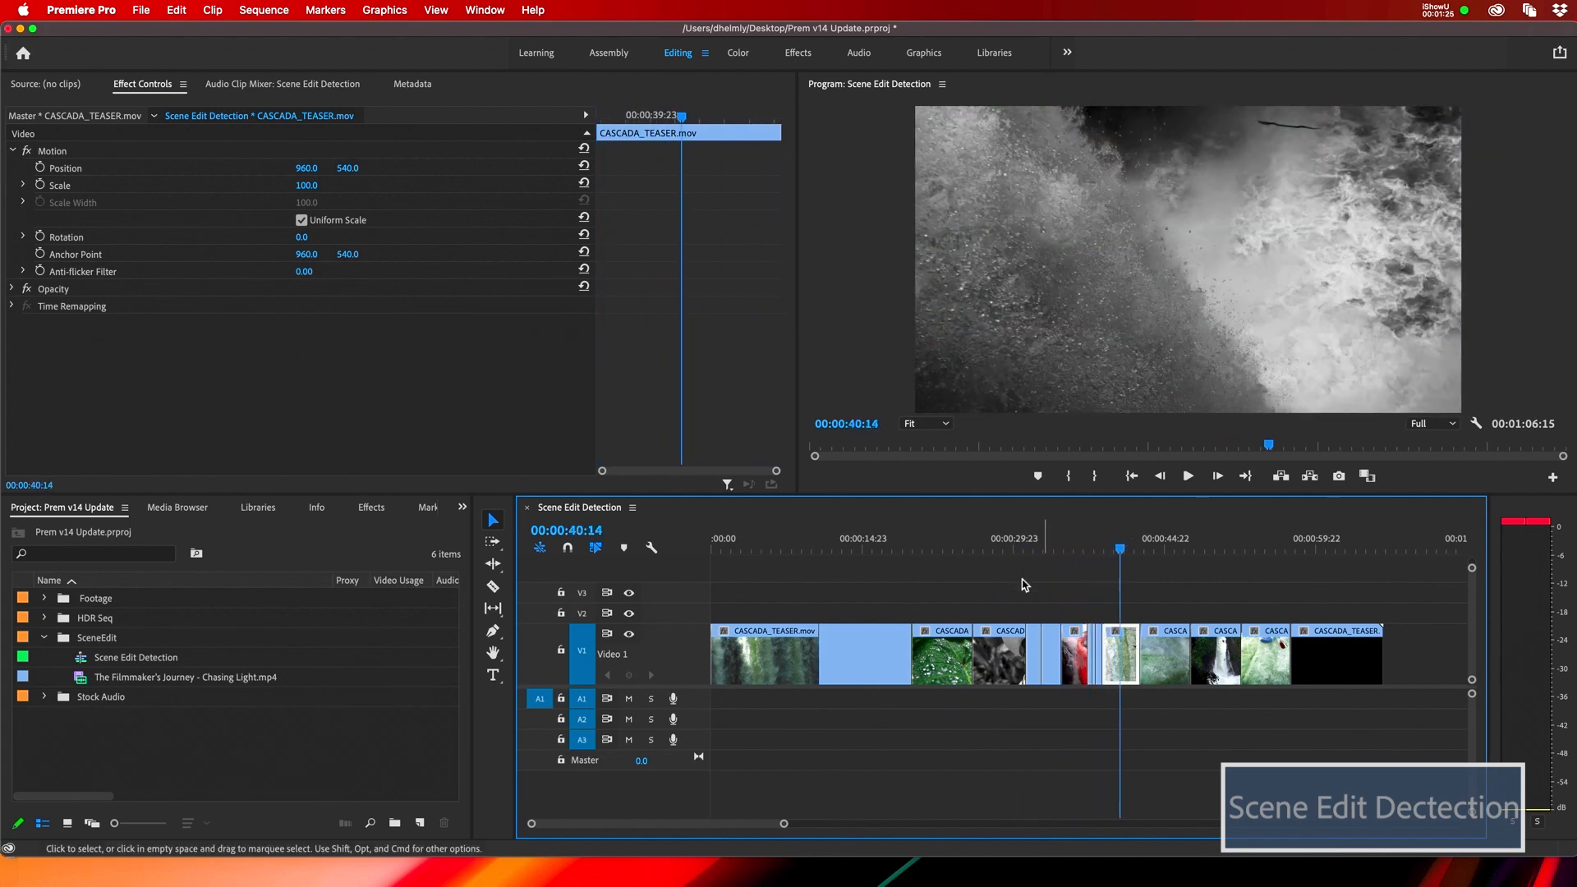
Move three of the detected CASCADA_TEASER.mov shots from video track V1 up to V2.
left_click_drag(1004, 645, 1081, 624)
left_click(1167, 647)
left_click_drag(1168, 646, 1164, 622)
Create a sequence from The Filmmaker's Journey - Chasing Light.mp4 and scrub through it to about 00:18:07:21.
left_click(332, 723)
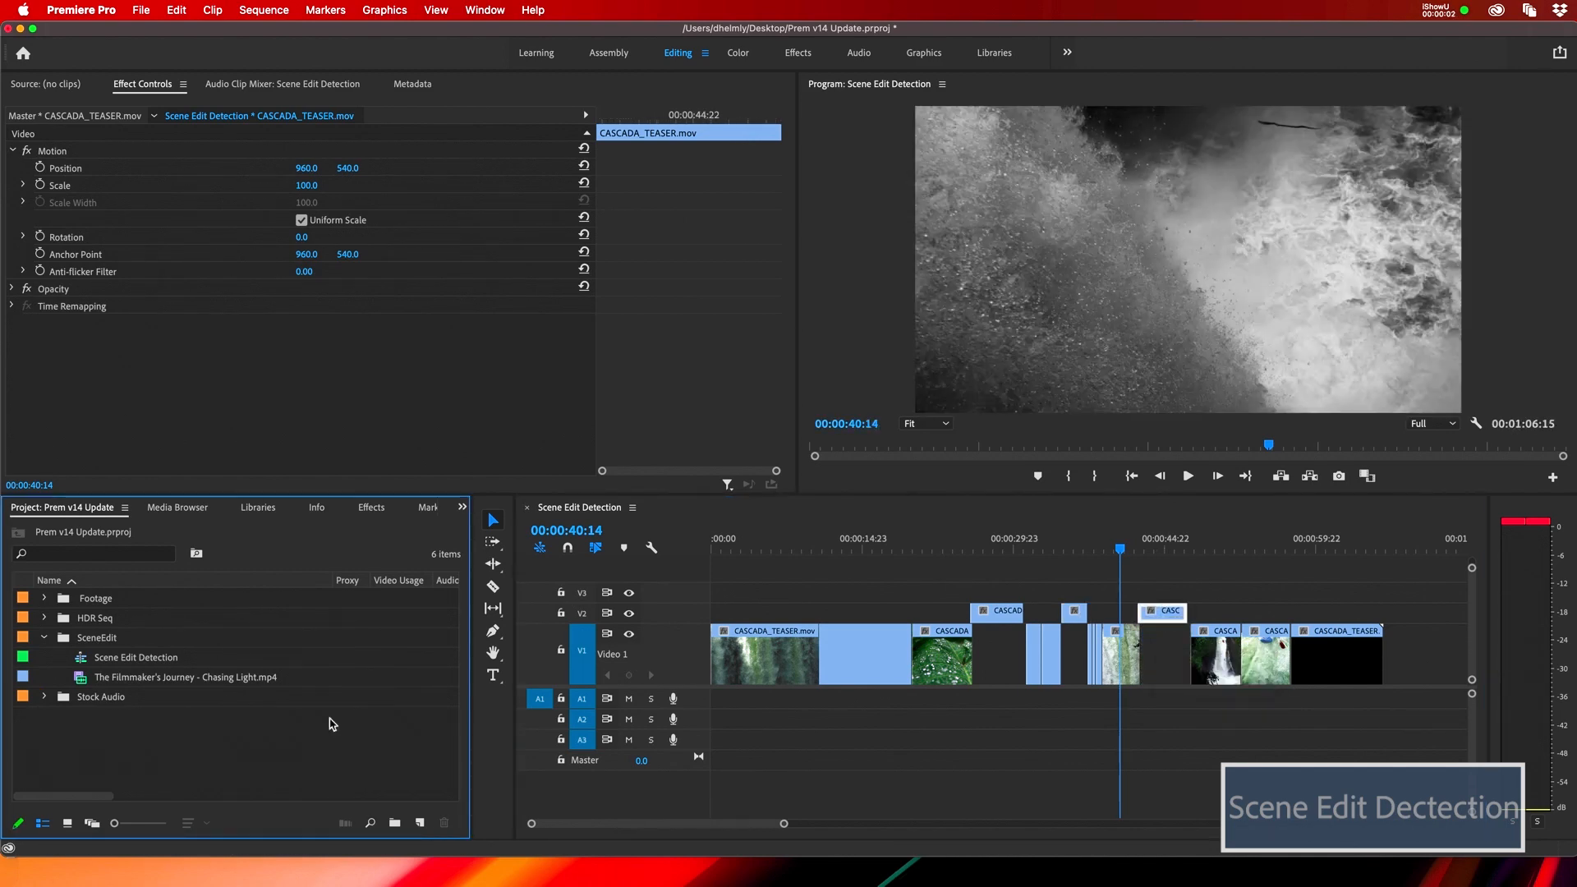
left_click_drag(84, 682, 421, 824)
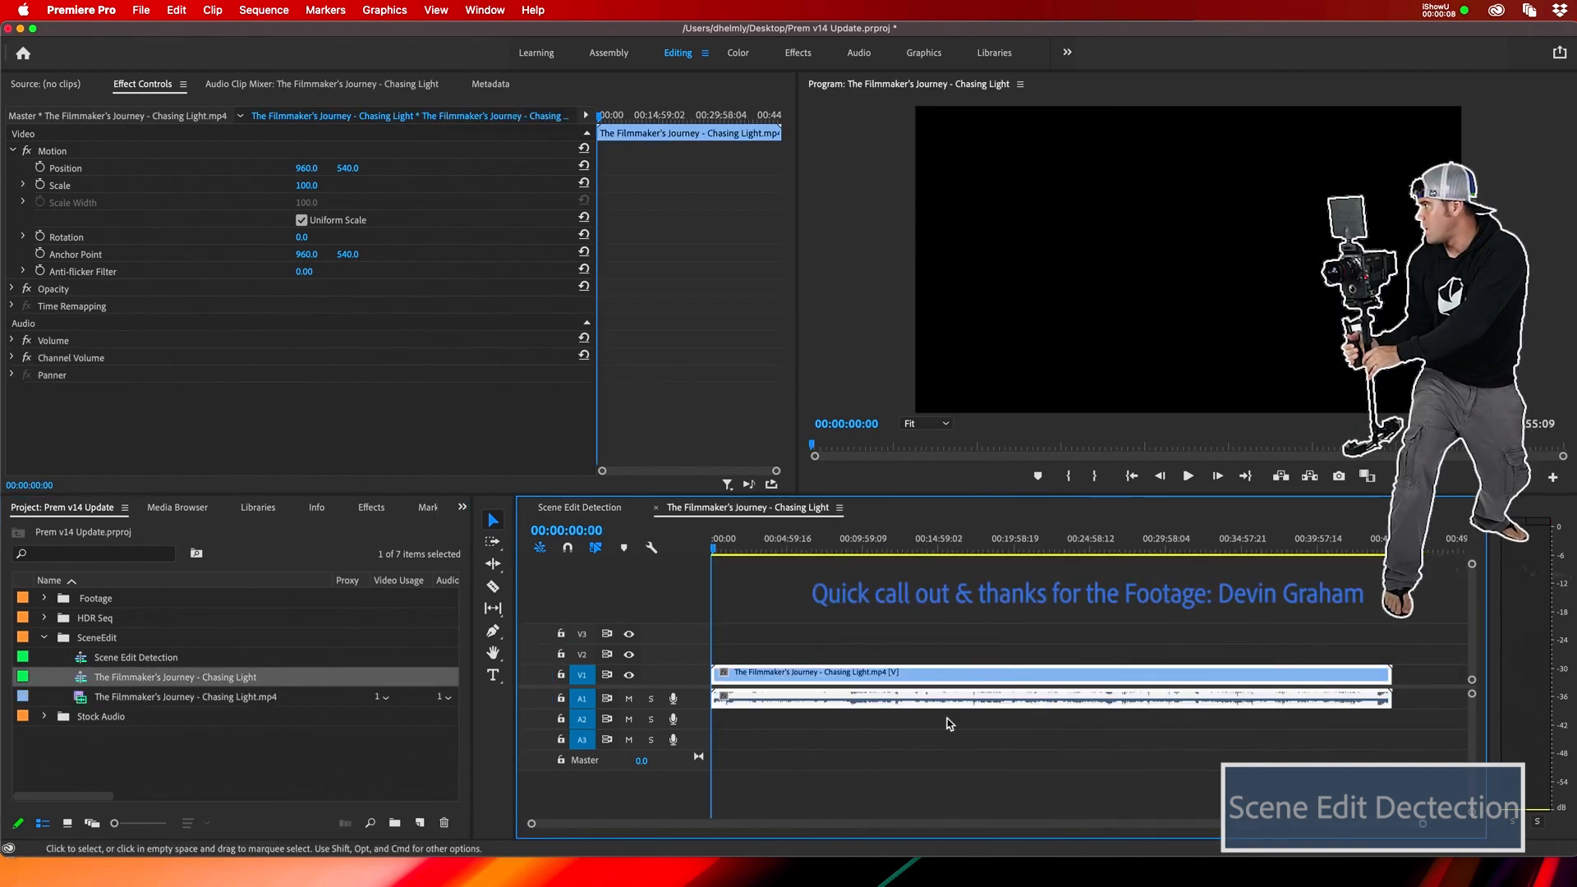
left_click(773, 549)
left_click_drag(775, 552, 990, 562)
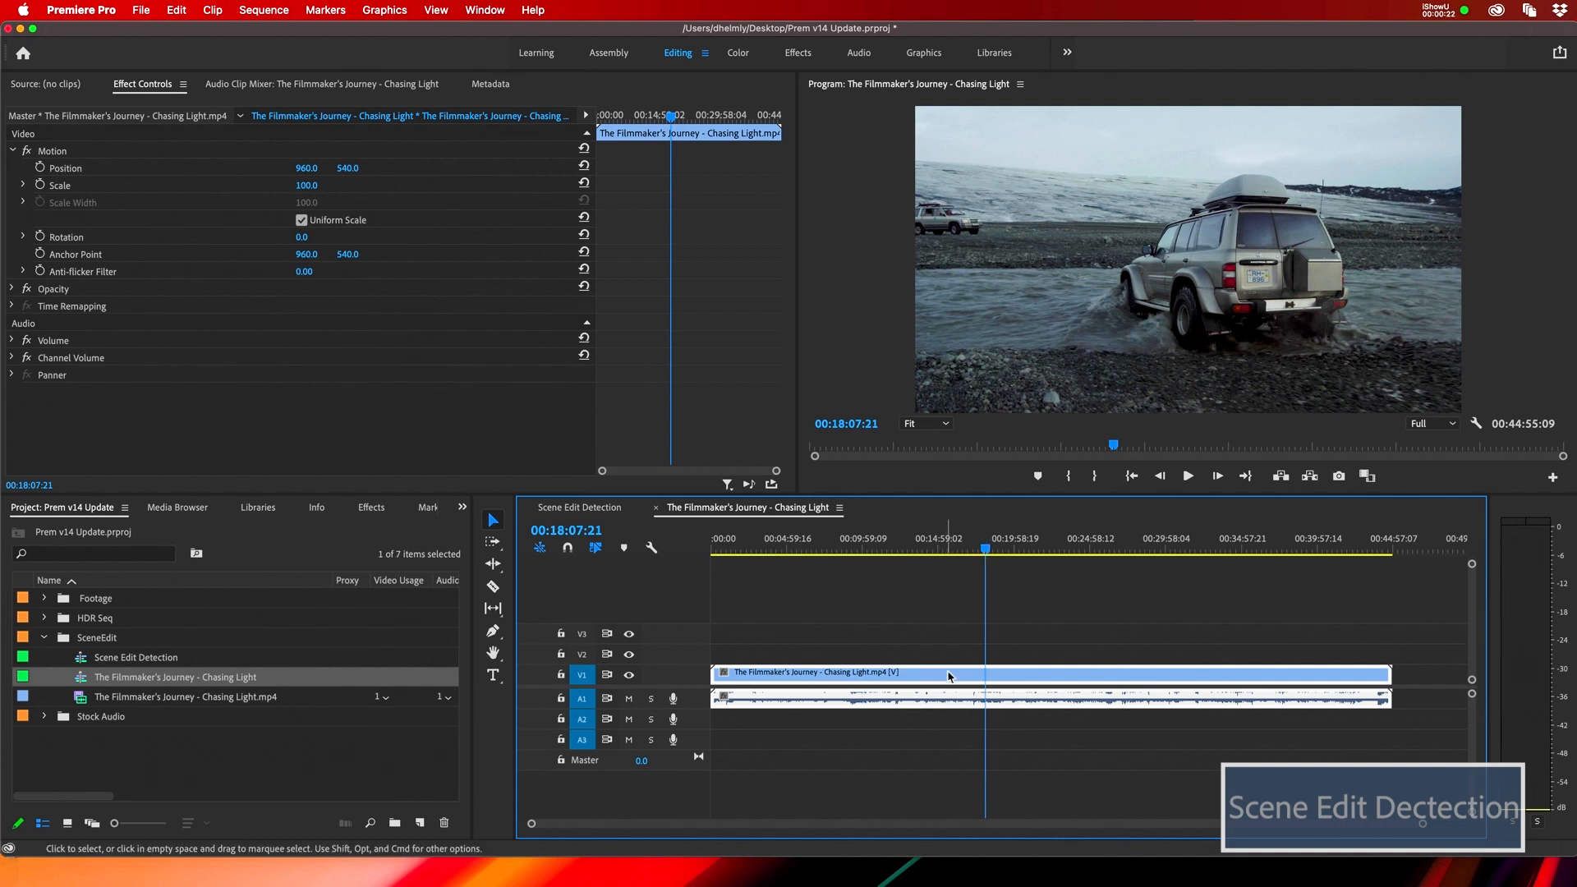
Run Scene Edit Detection on the Chasing Light clip, applying cuts and creating a bin of subclips from each detected cut point.
mouse_move(951, 678)
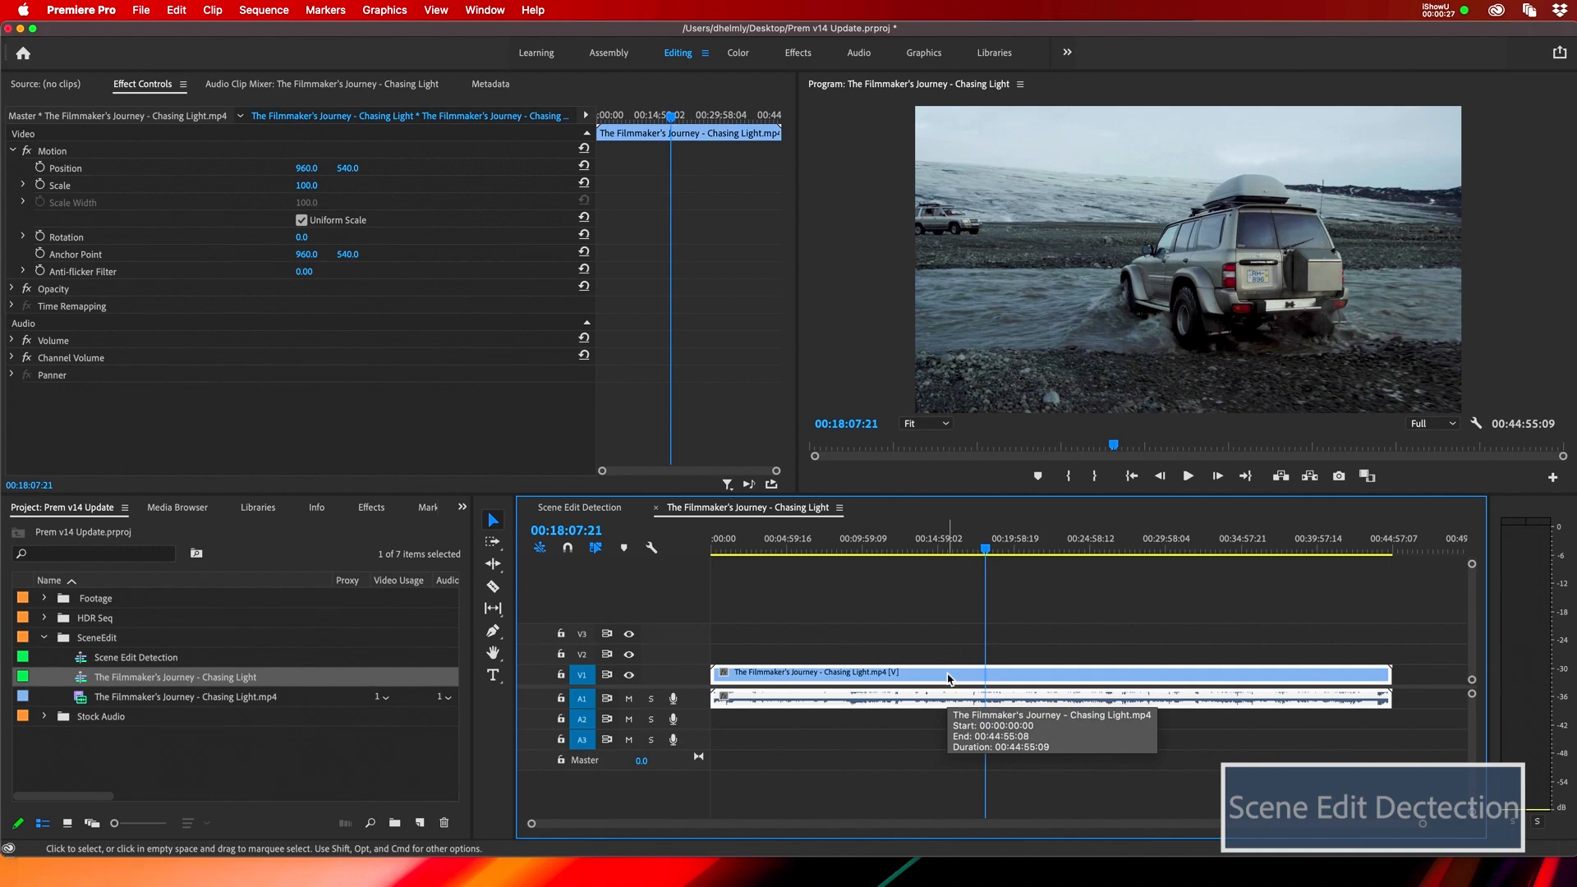
right_click(950, 678)
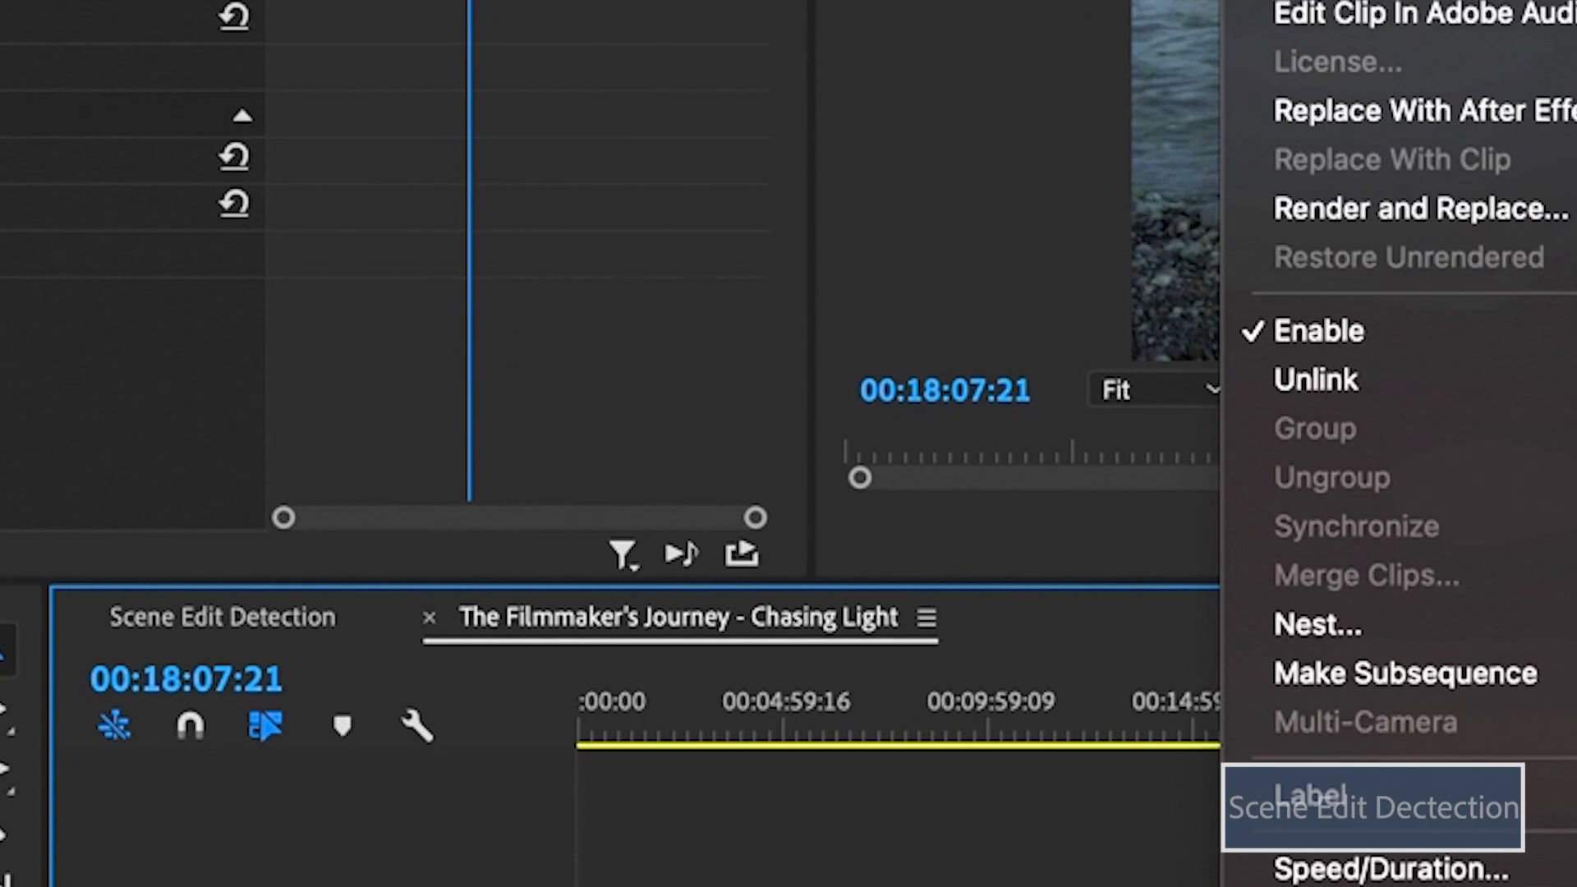
left_click(1372, 886)
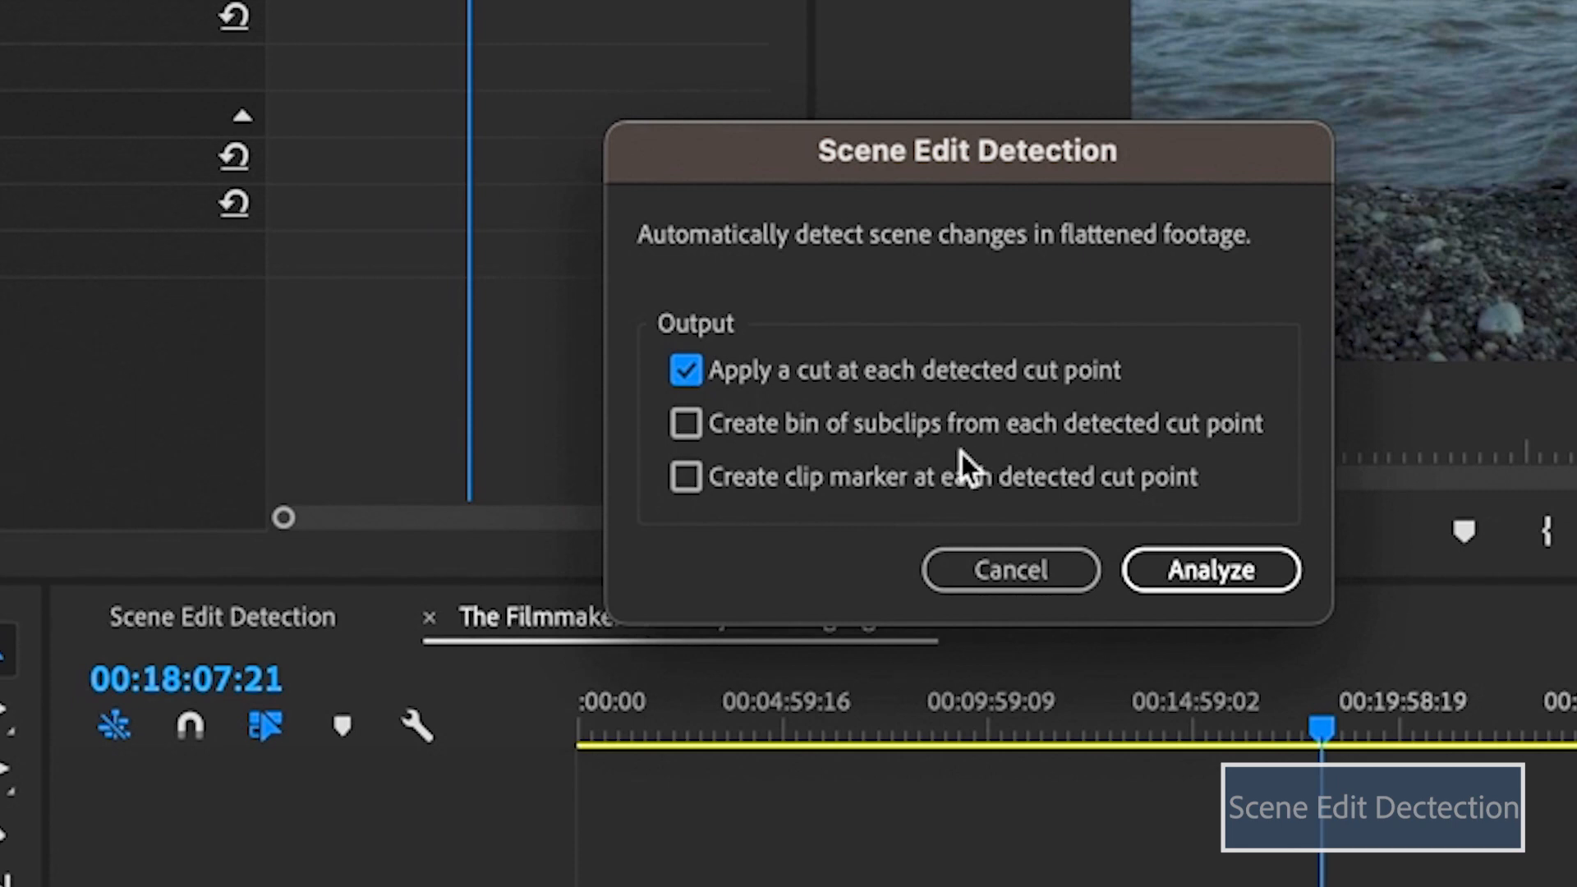
left_click(686, 423)
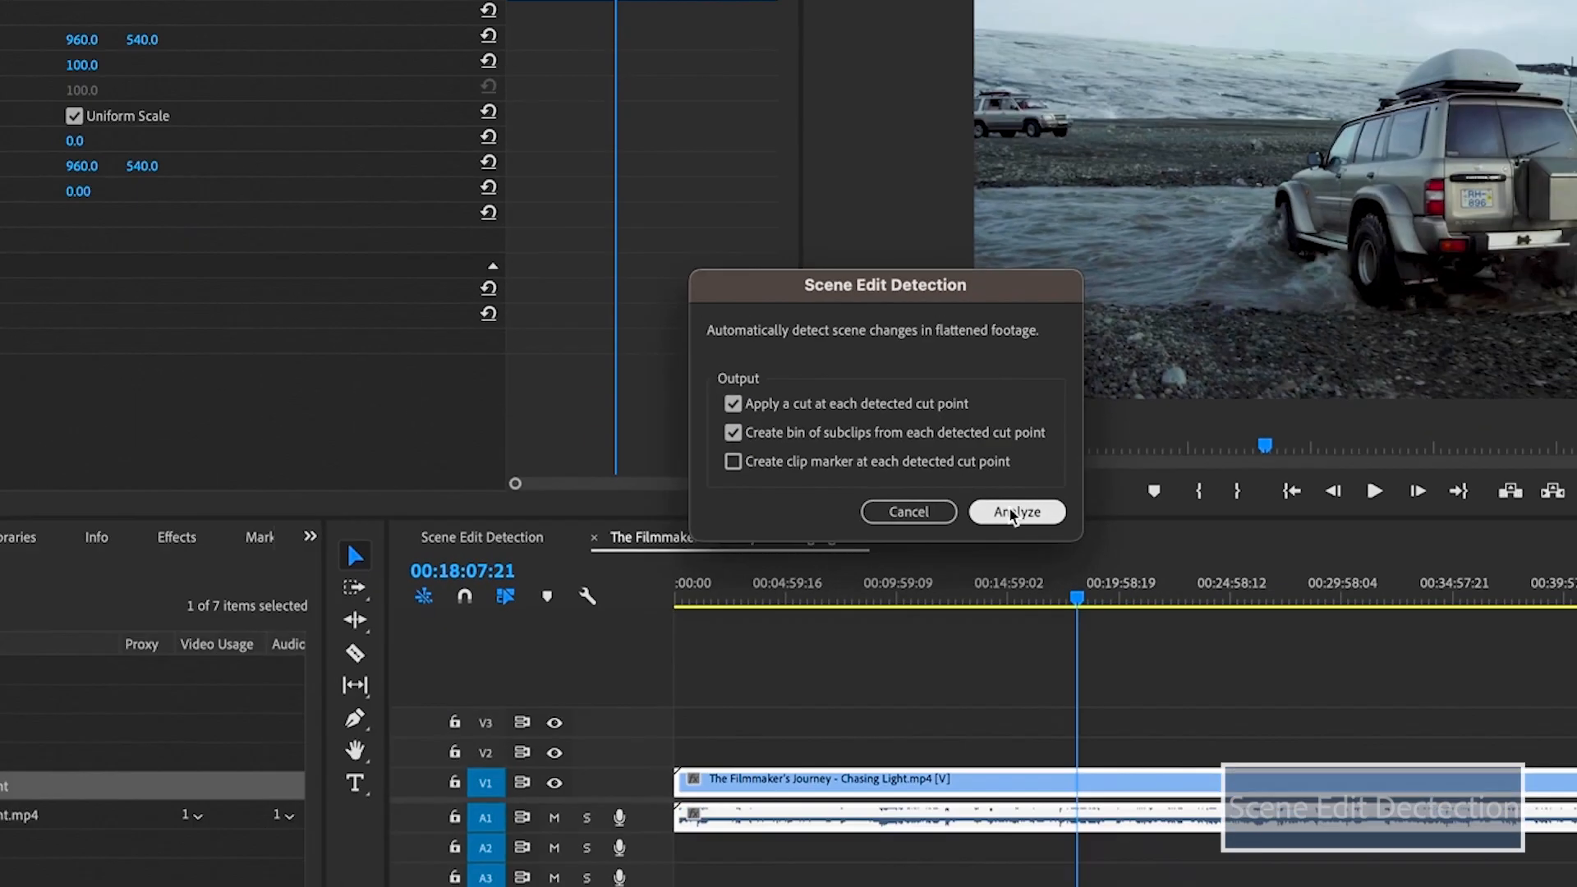
left_click(1212, 570)
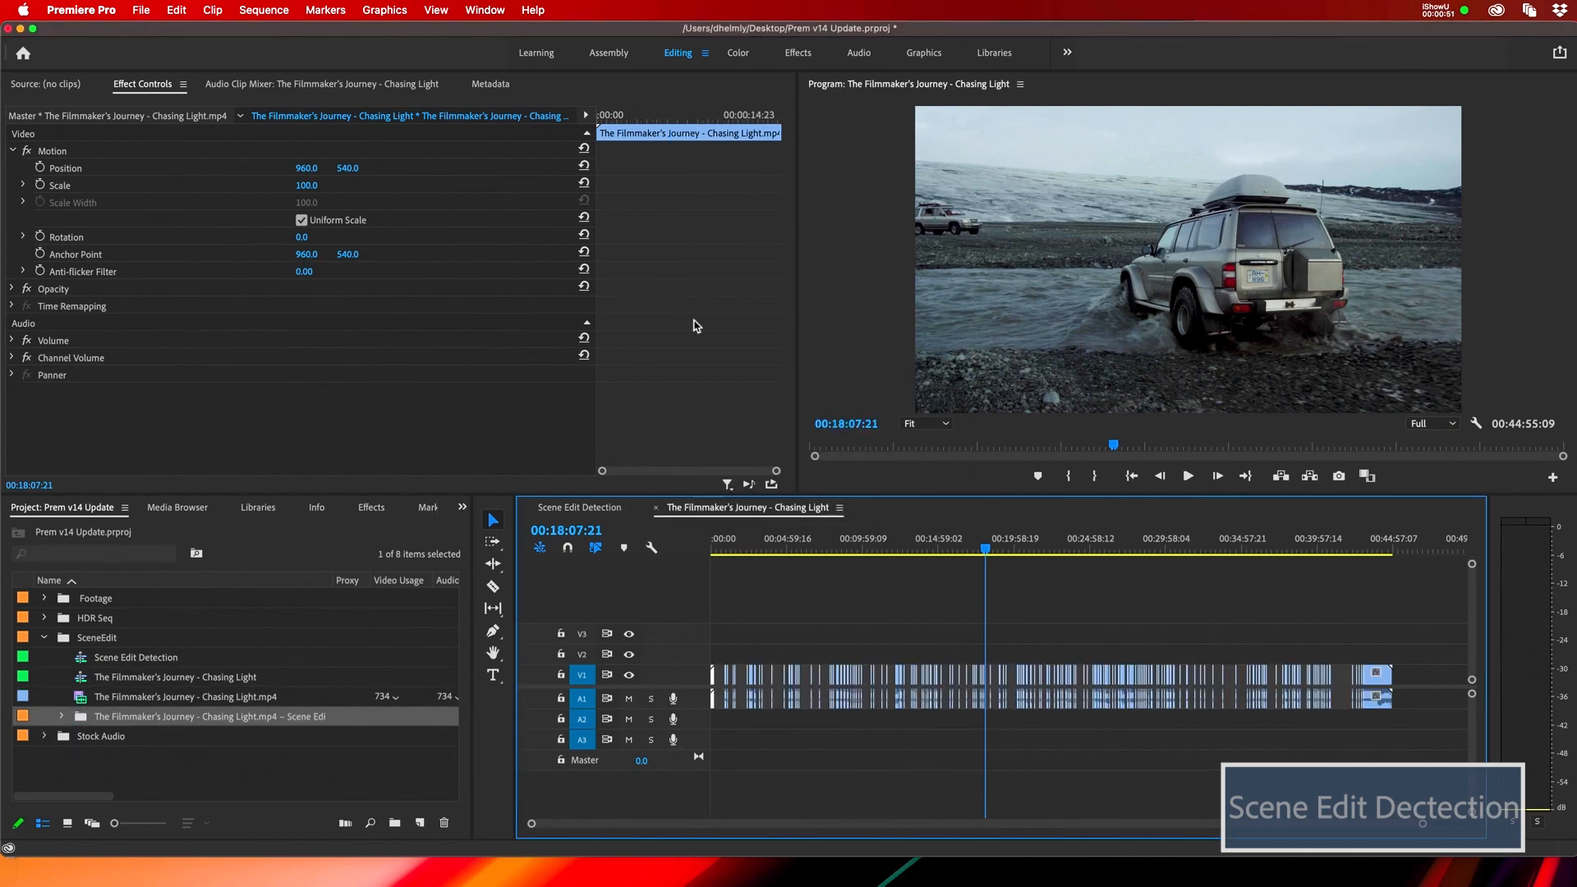
Examine the detected cuts around the car river-crossing shots up close by scrubbing across the clip boundaries.
key("equal")
key("equal")
key("equal")
key("equal")
key("equal")
key("equal")
key("equal")
key("equal")
left_click(1213, 675)
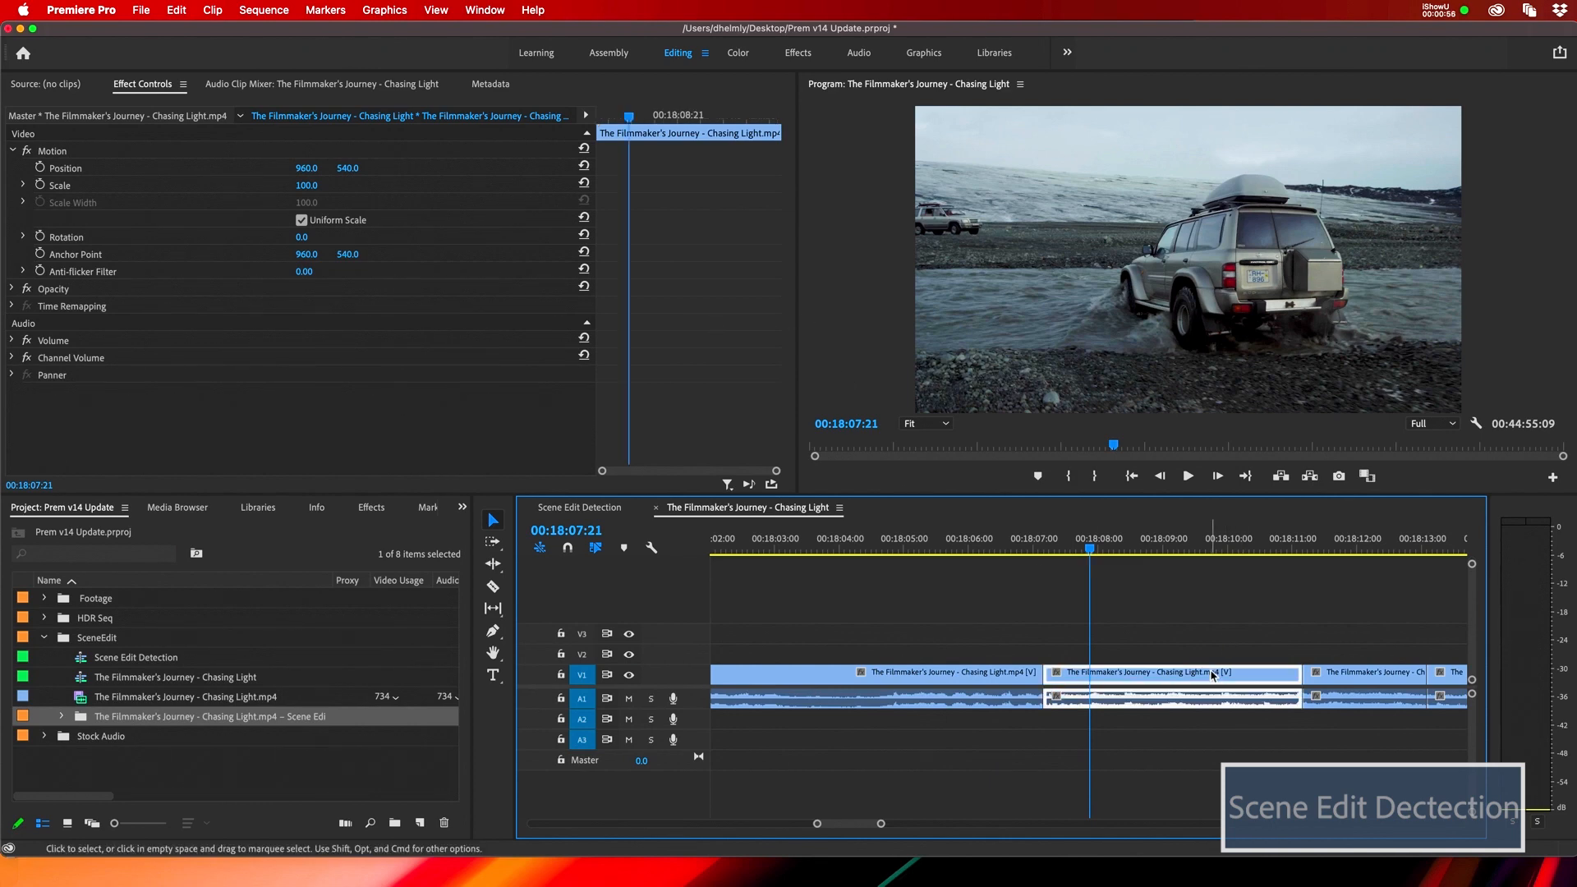
left_click(976, 540)
left_click_drag(979, 540, 1317, 550)
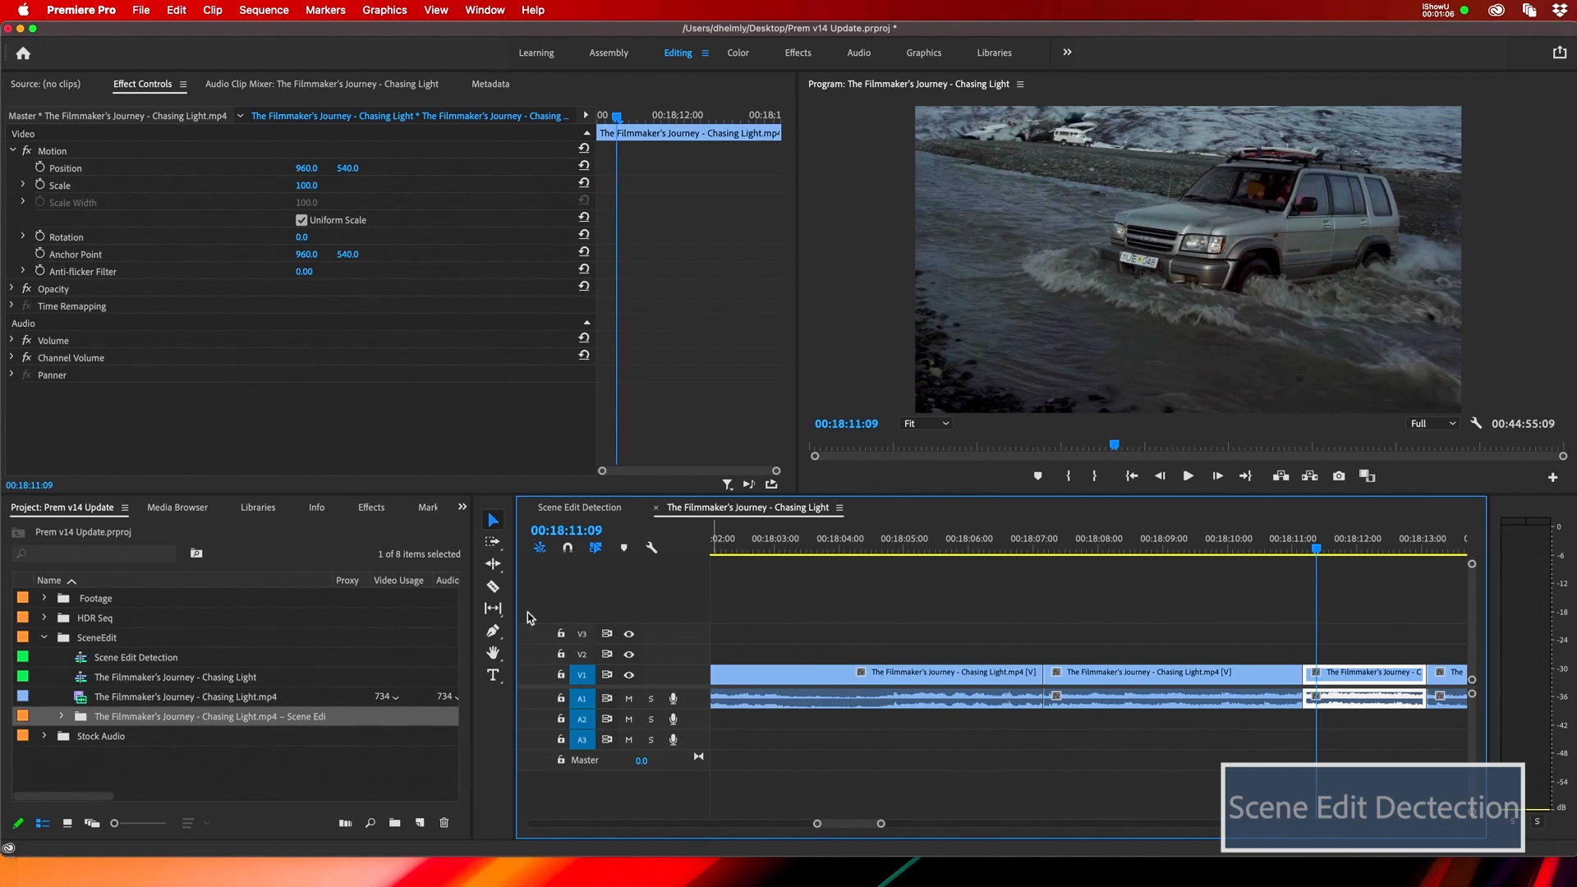
Expand the Scene Edit subclip bin, make a new sequence from a group of its subclips and scrub through the start.
left_click(62, 717)
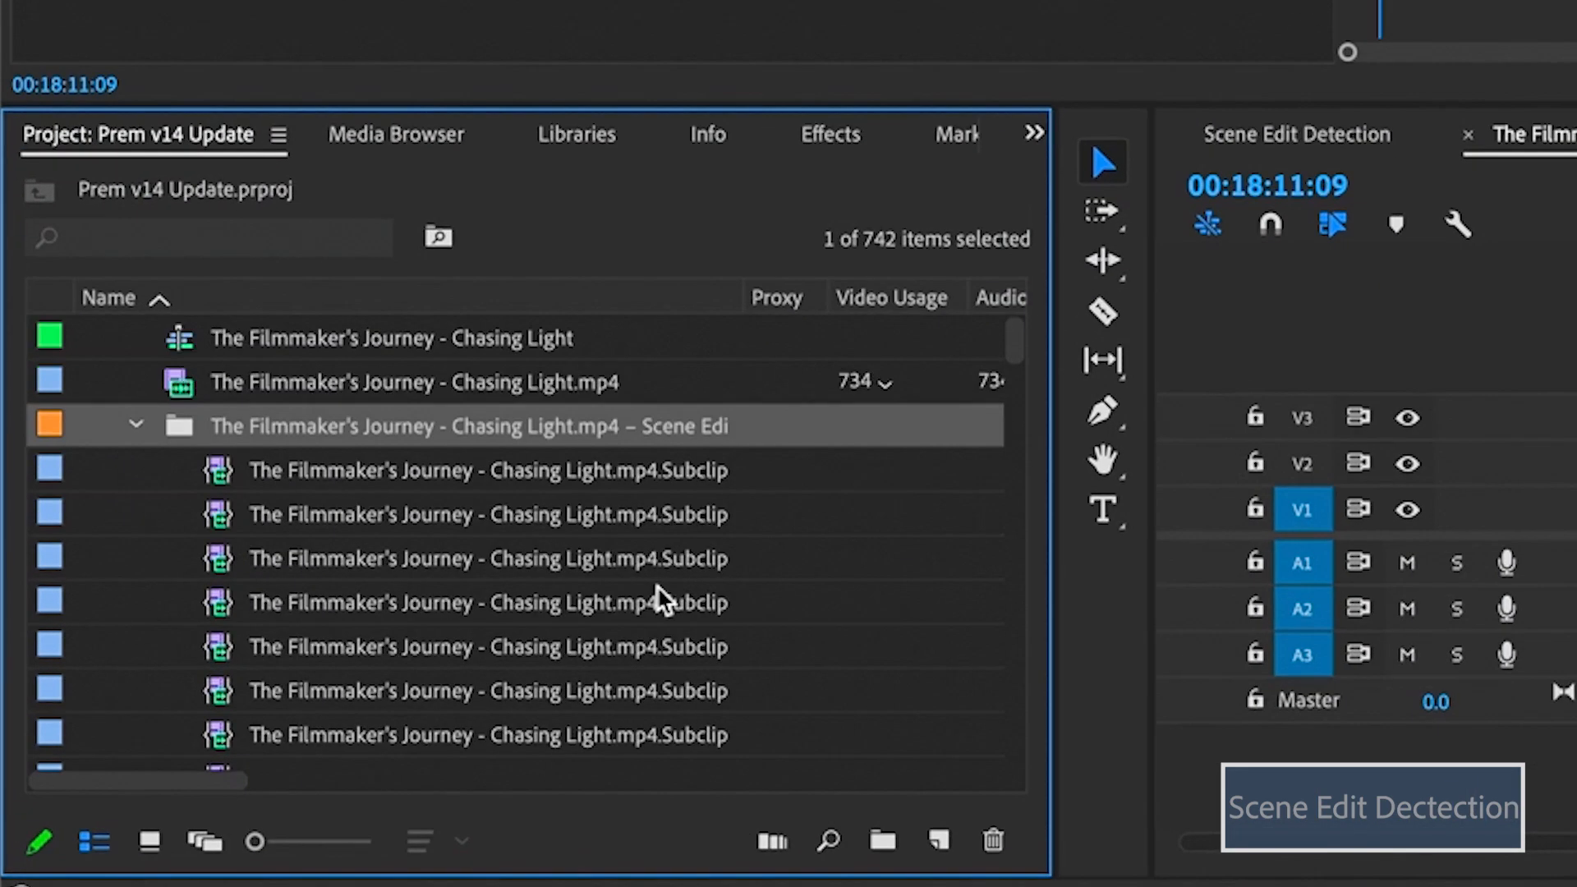
scroll(295, 716, "down", 5)
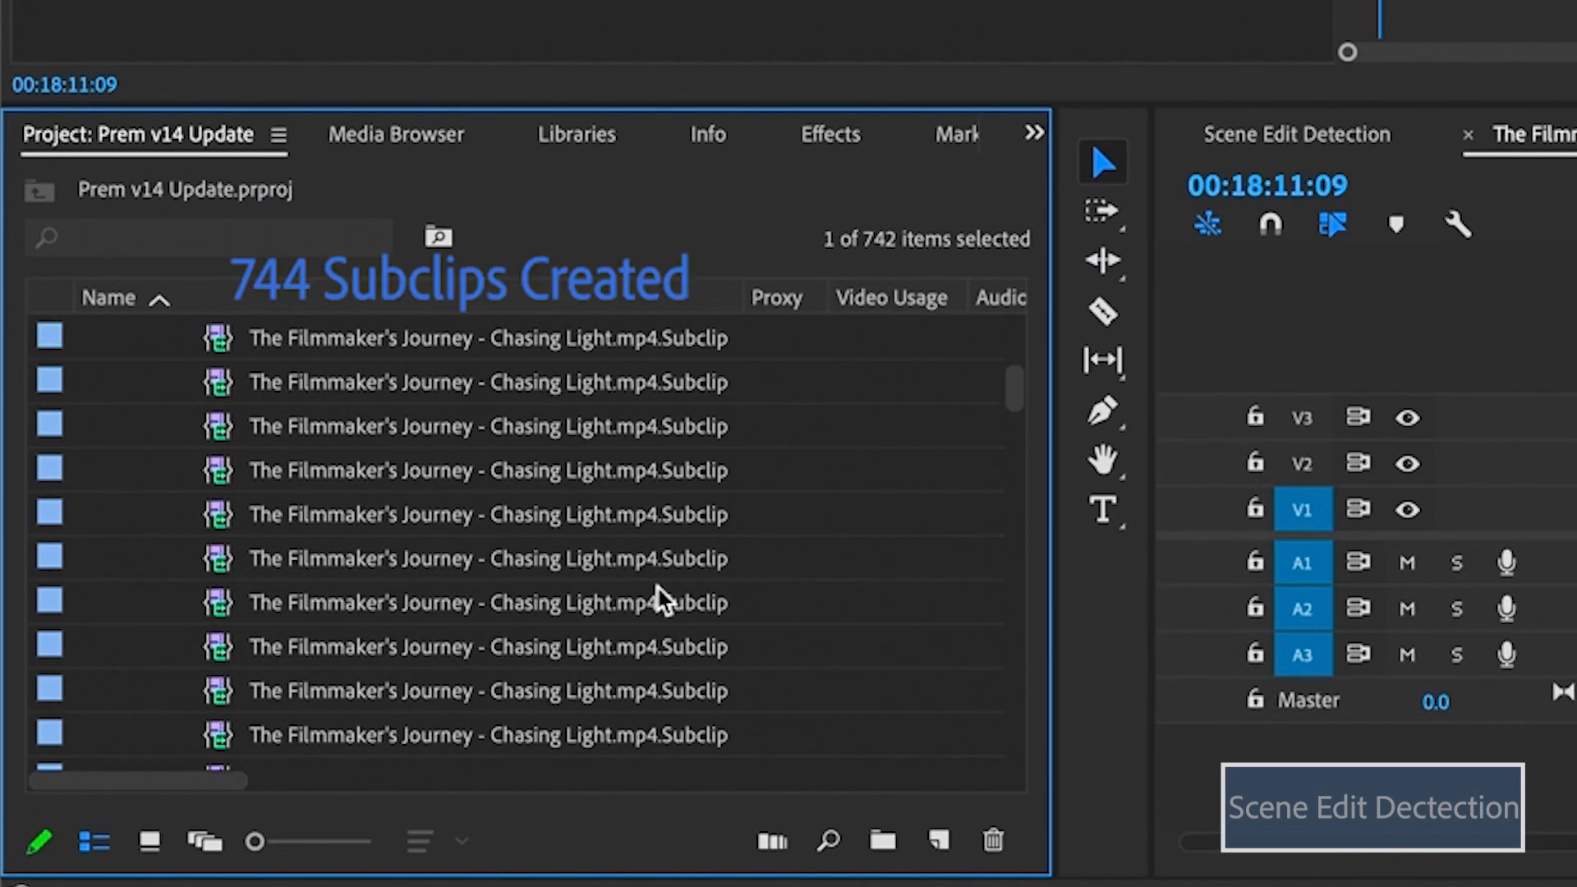
scroll(528, 561, "down", 10)
left_click(140, 536)
left_click_drag(141, 536, 304, 751)
left_click_drag(218, 559, 907, 772)
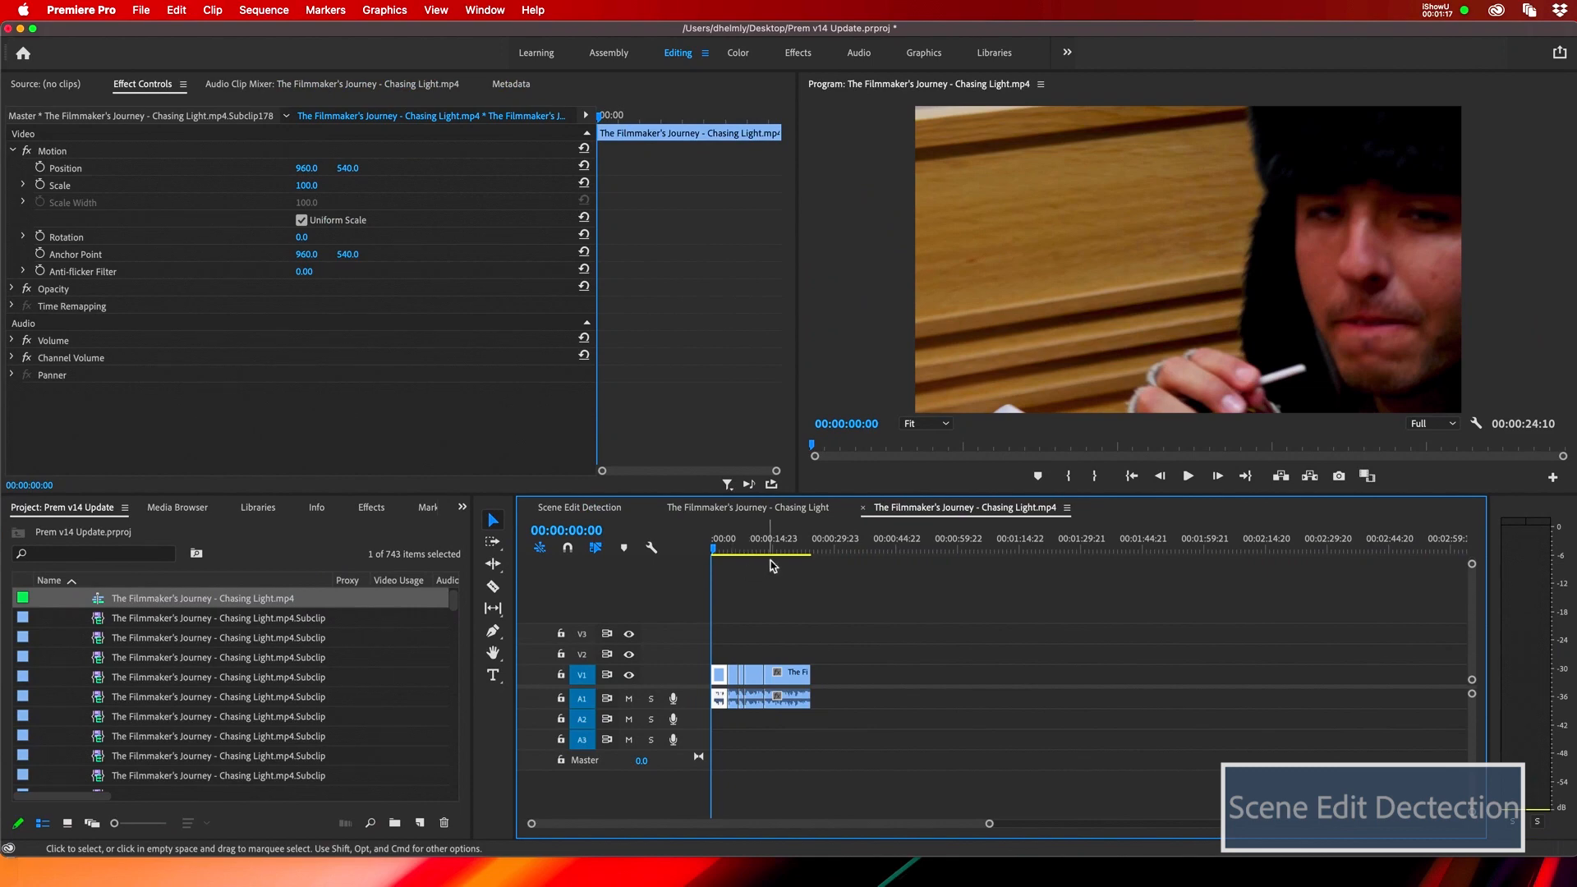
left_click_drag(714, 548, 750, 550)
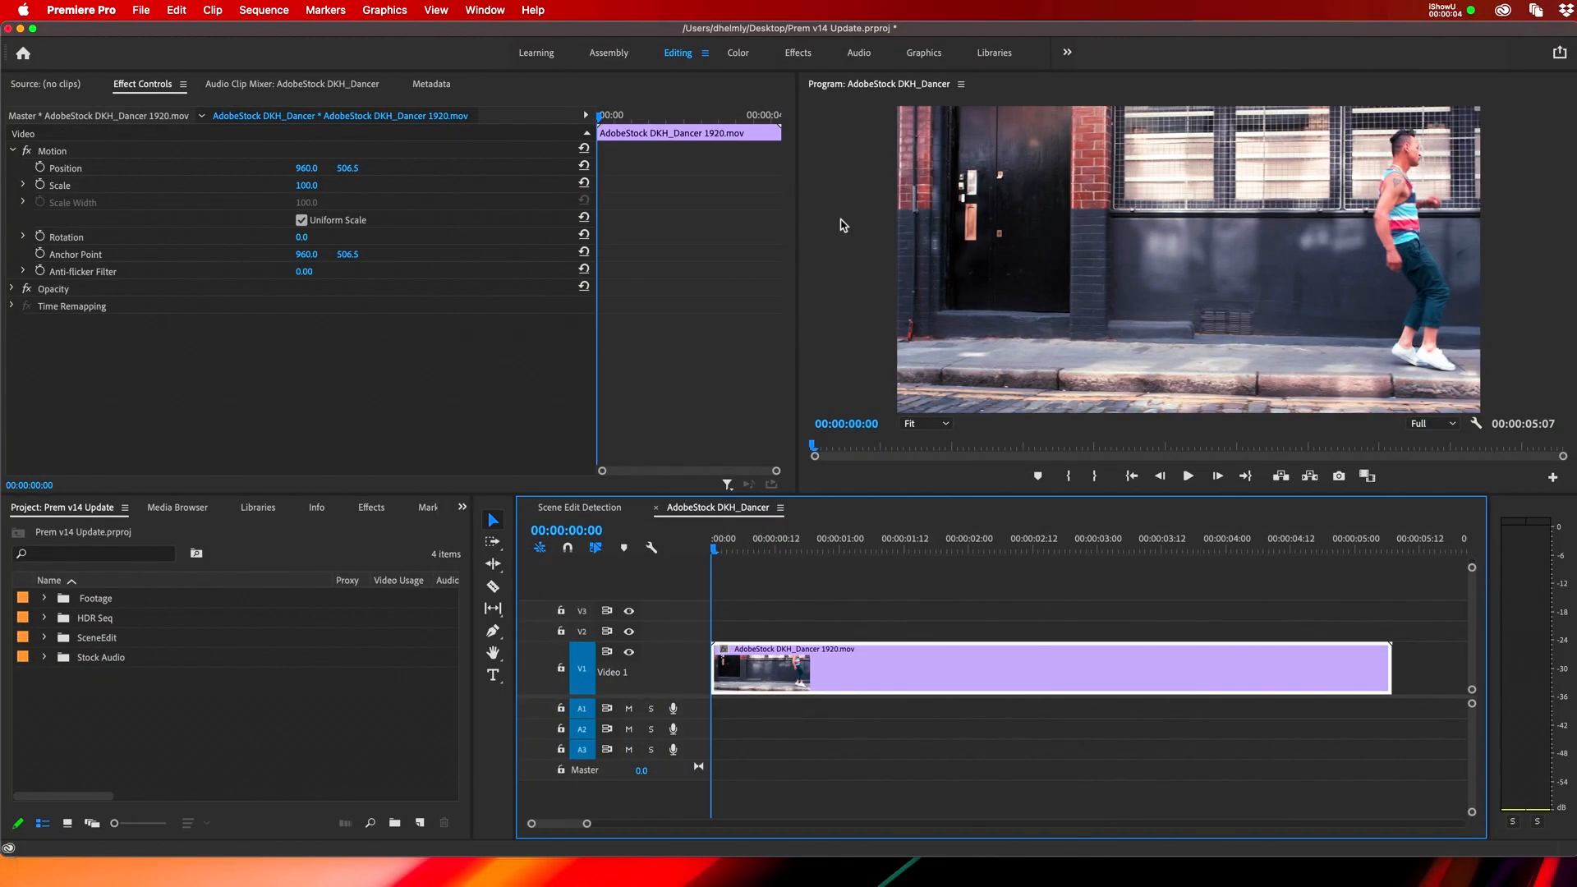
Switch to the Audio workspace and filter the Adobe Stock music by the Groovy, Happy and Powerful moods.
left_click(860, 55)
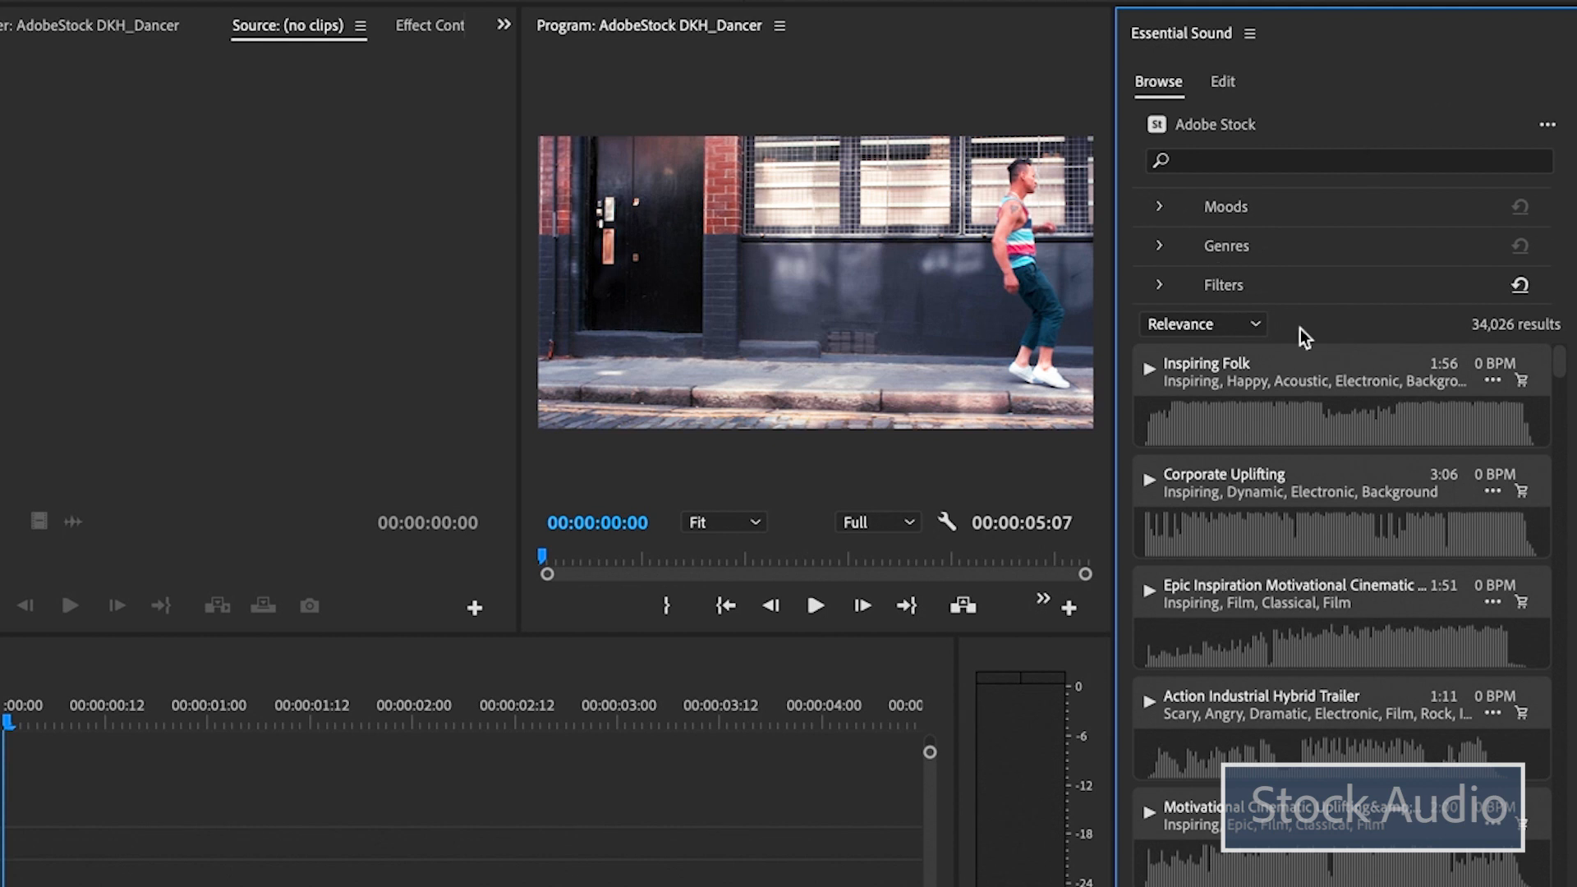
left_click(1158, 207)
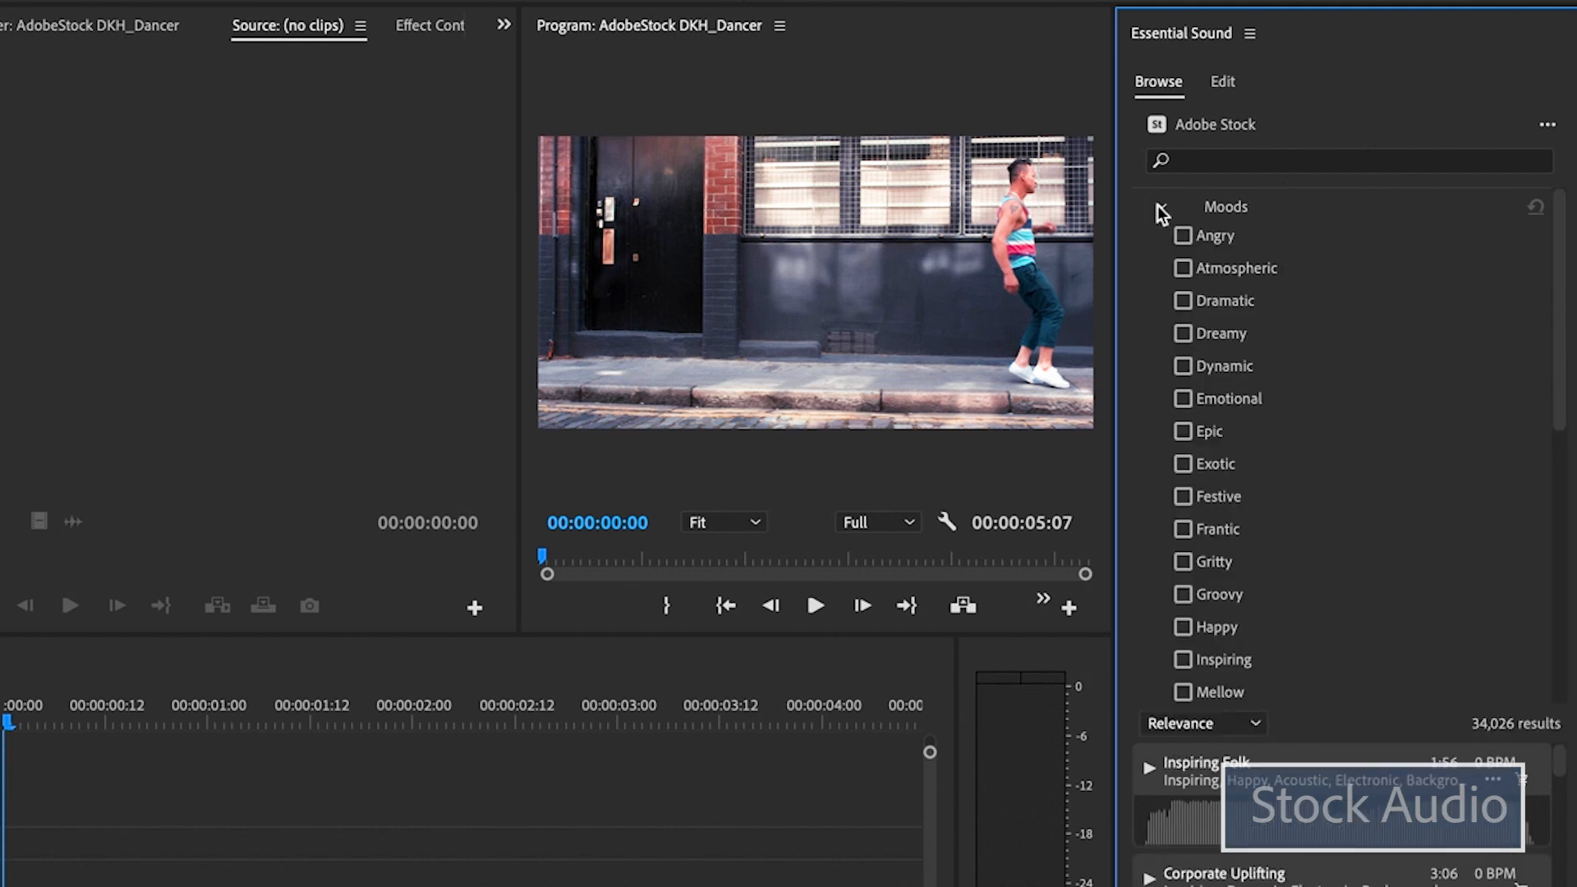
left_click(1181, 593)
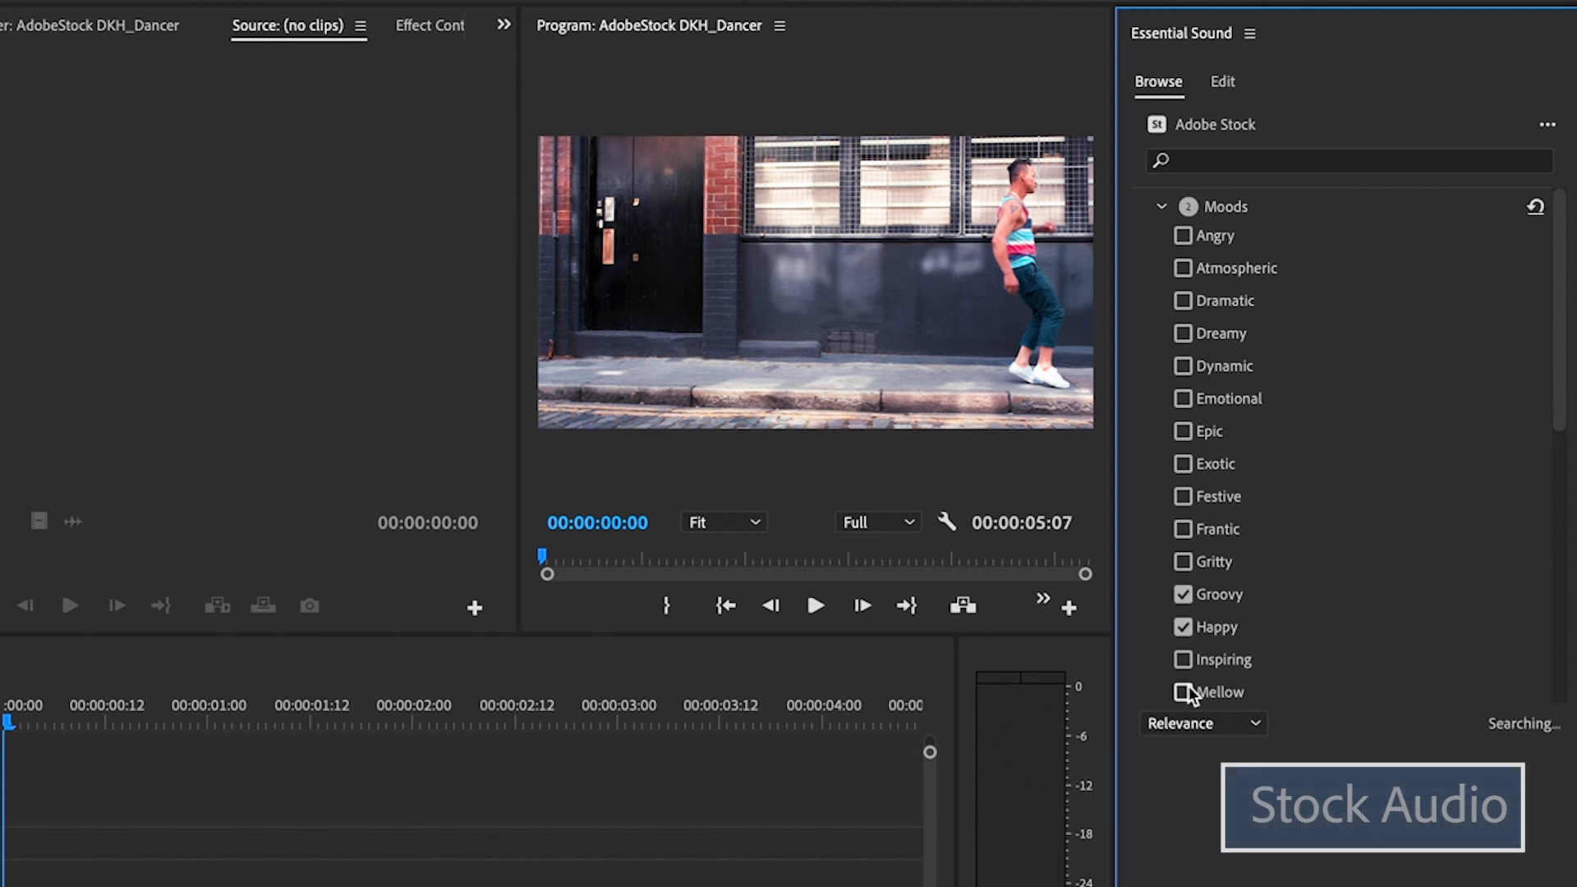
left_click(1183, 431)
scroll(1342, 472, "down", 4)
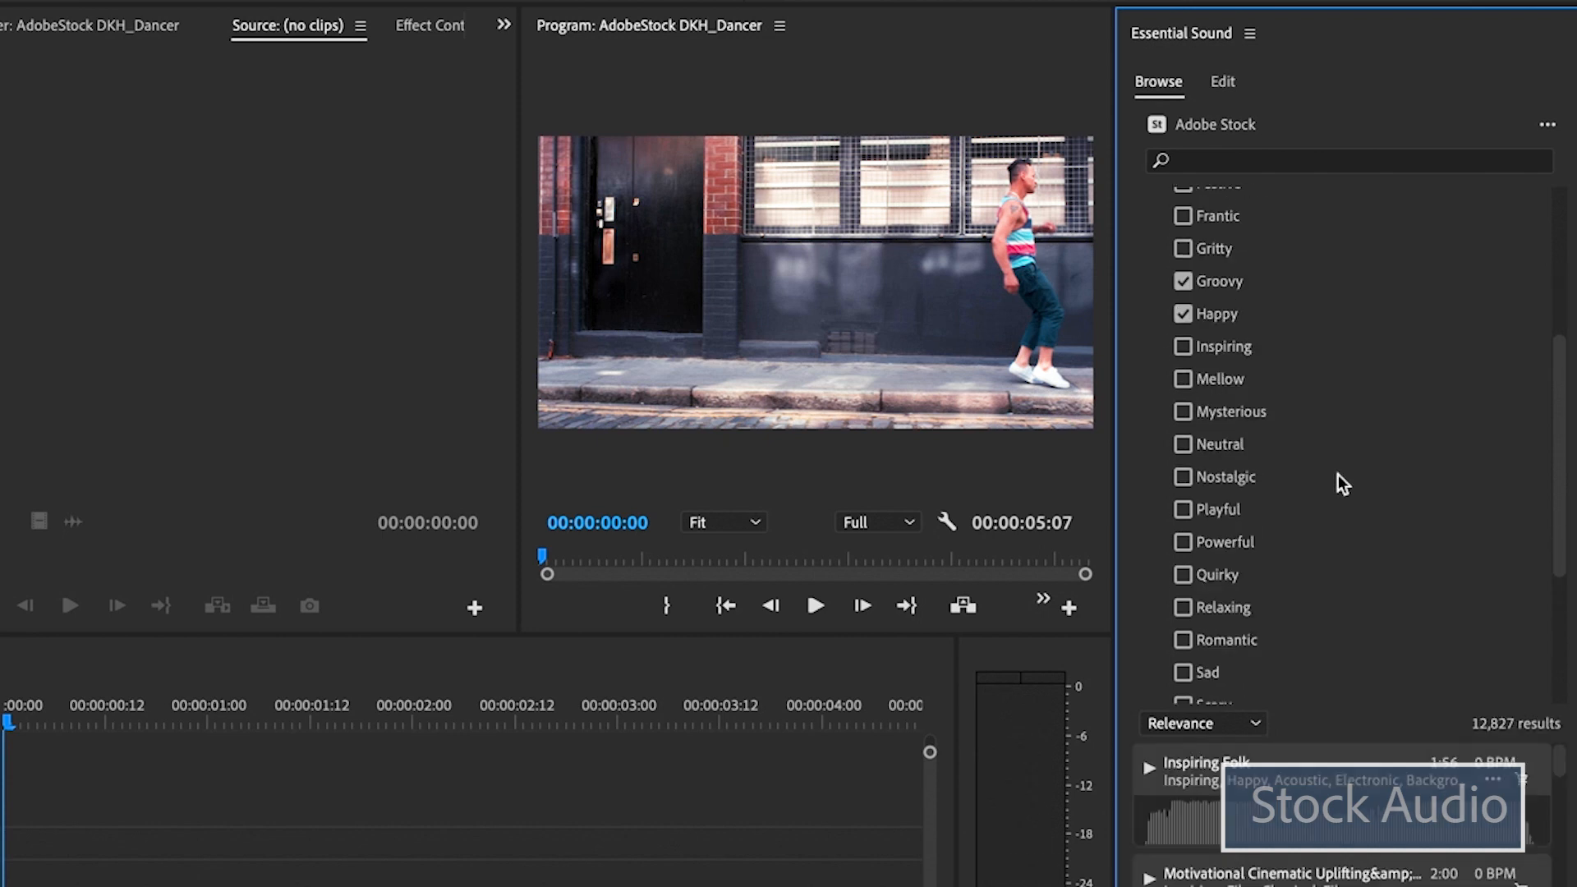
left_click(1181, 542)
scroll(1354, 538, "down", 3)
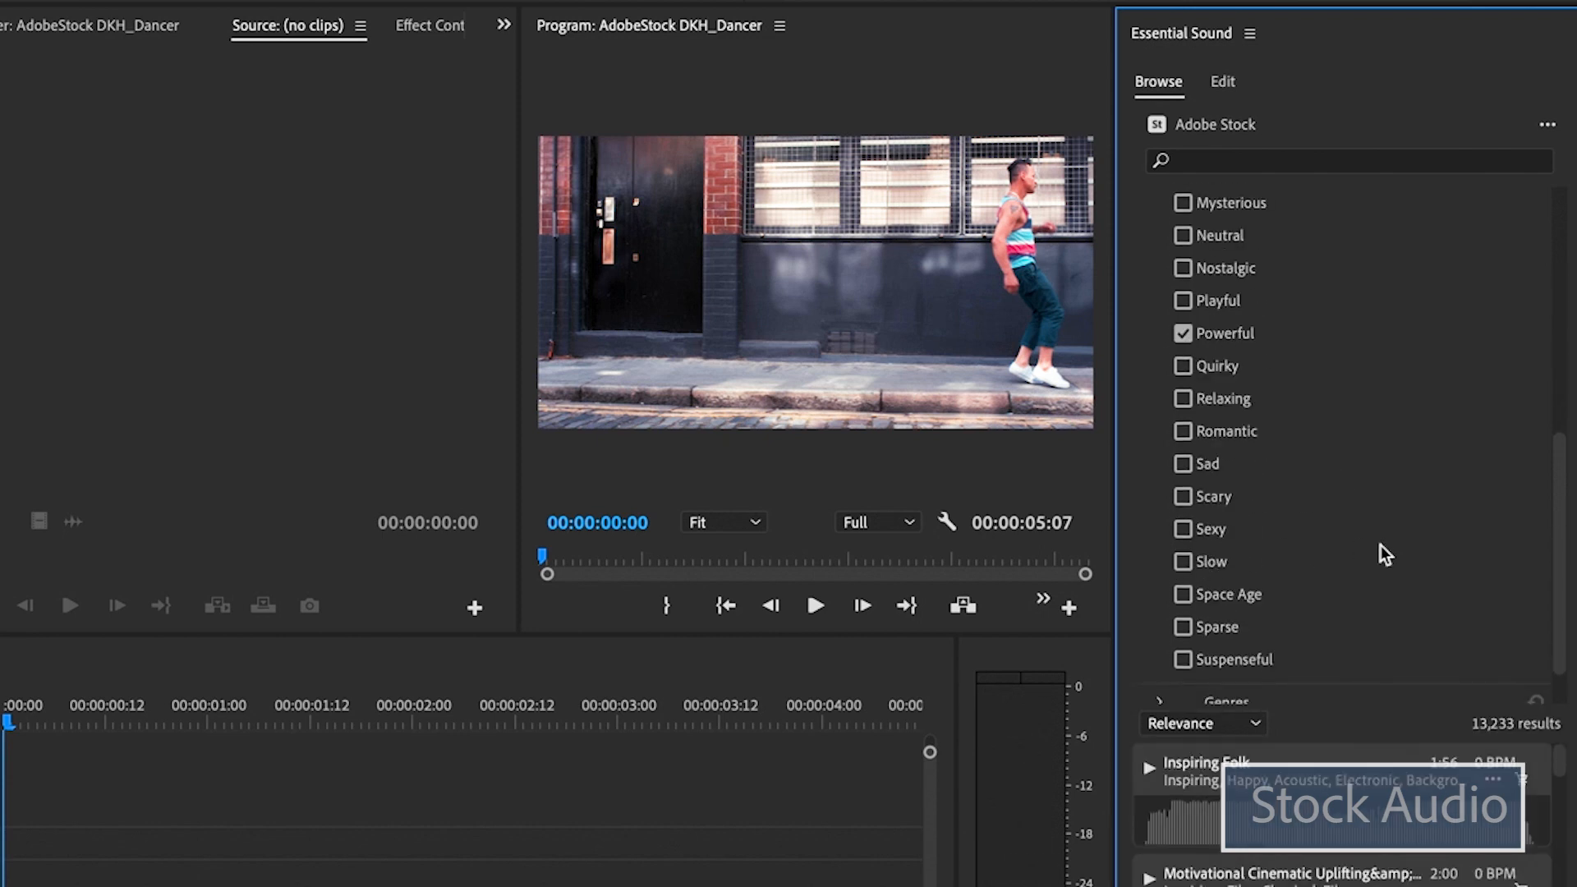
Narrow the Adobe Stock music to the Dance, Latin and Jazz genres.
scroll(1381, 545, "down", 2)
left_click(1166, 645)
scroll(1373, 557, "down", 4)
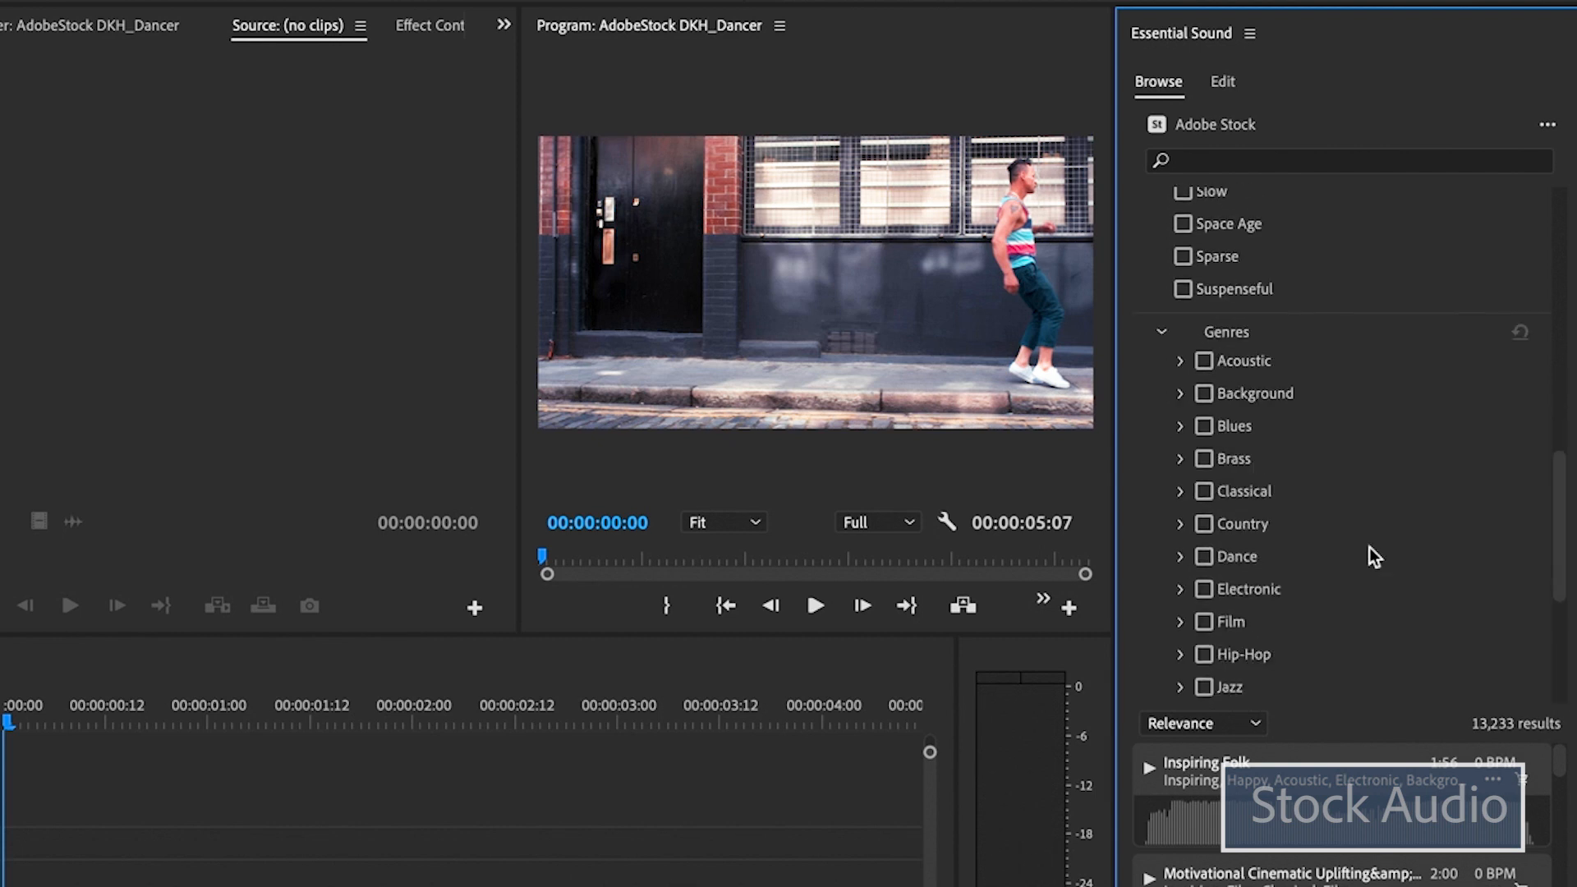
left_click(1205, 556)
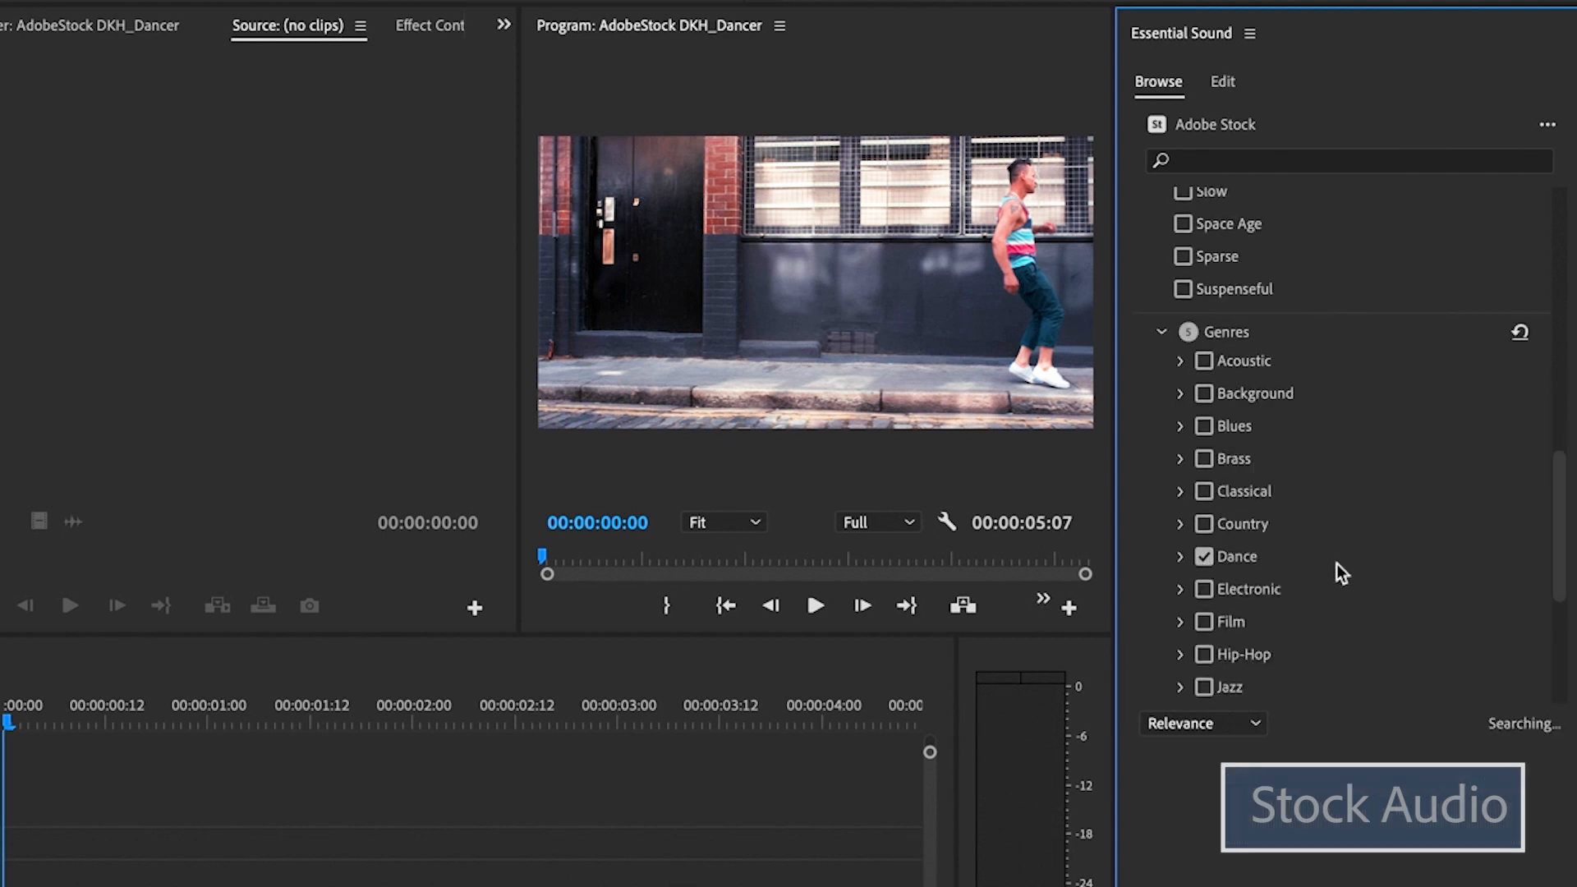
scroll(1338, 564, "down", 1)
left_click(1204, 615)
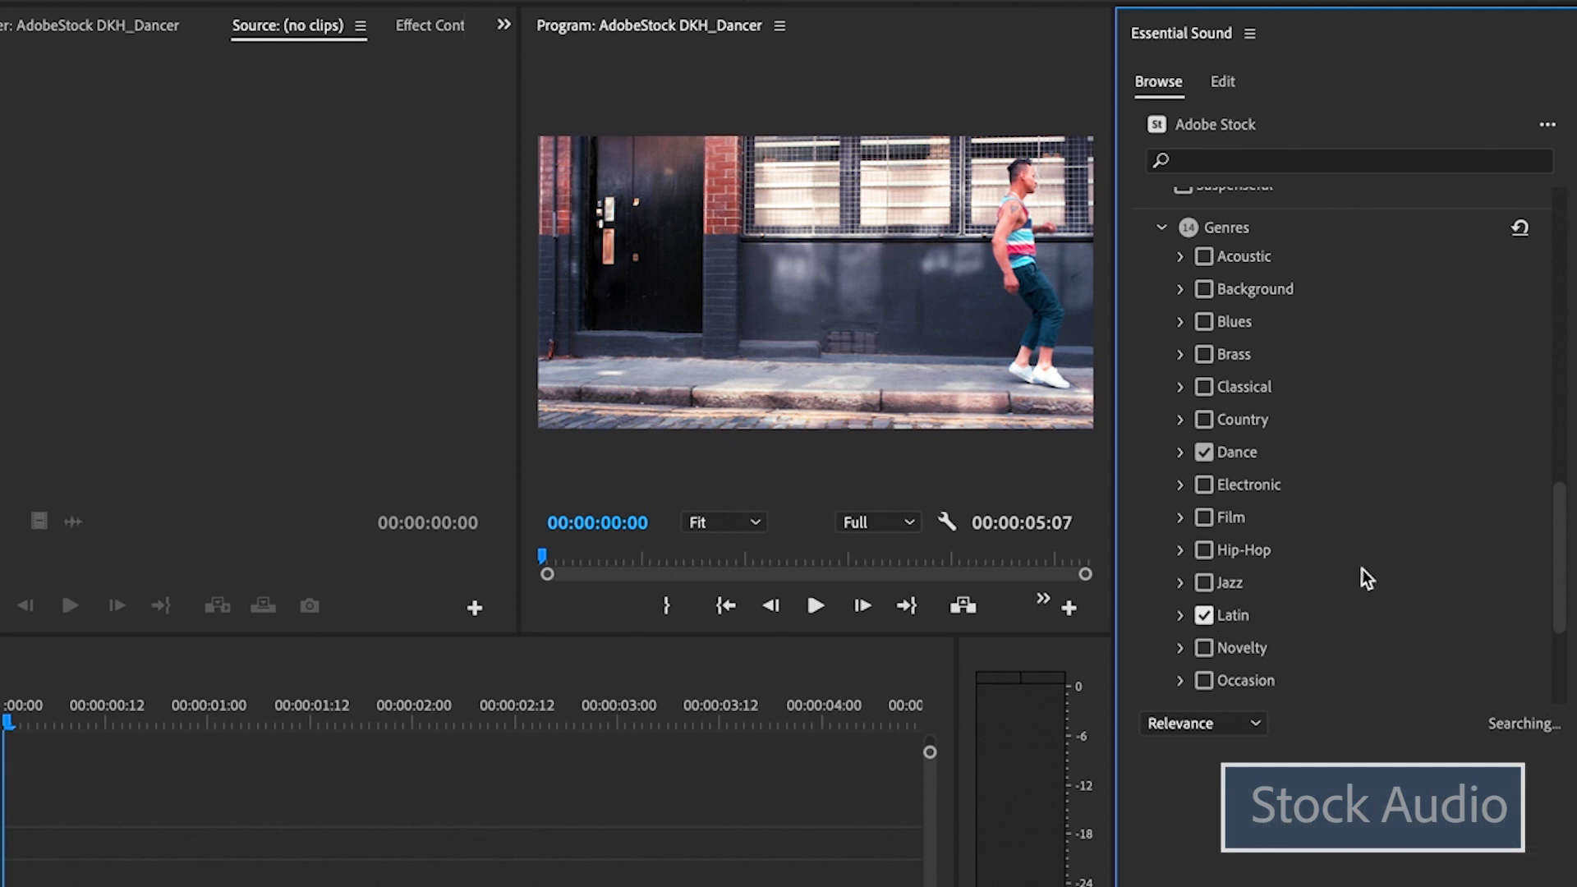
scroll(1363, 569, "down", 1)
left_click(1210, 535)
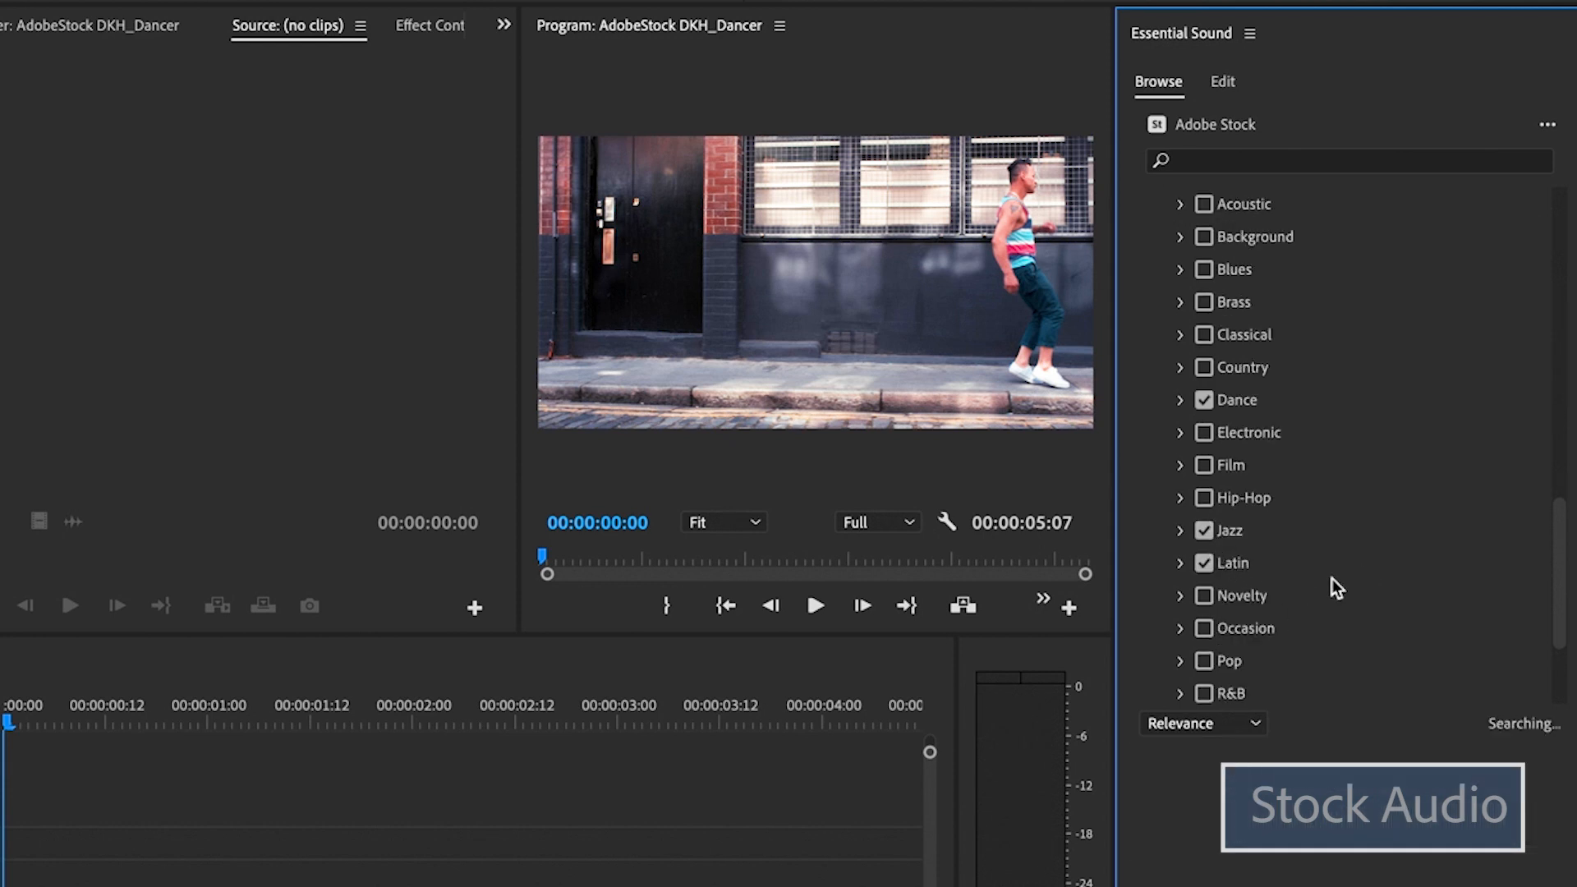
scroll(1331, 578, "down", 4)
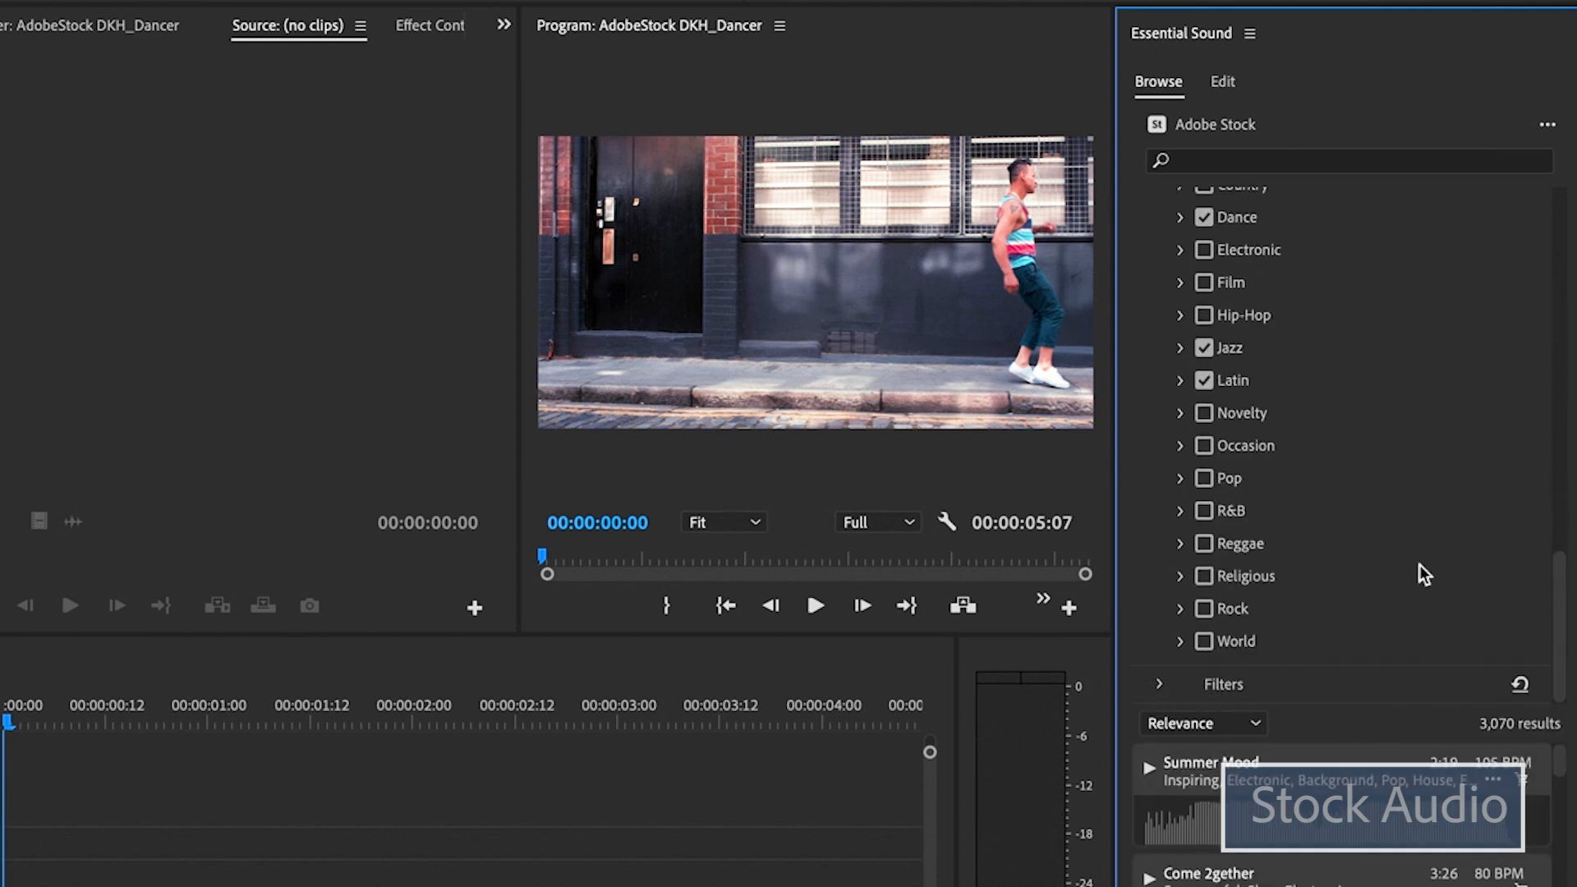
Expand the additional stock music filters and choose No Vocals for the vocals setting.
left_click(1159, 687)
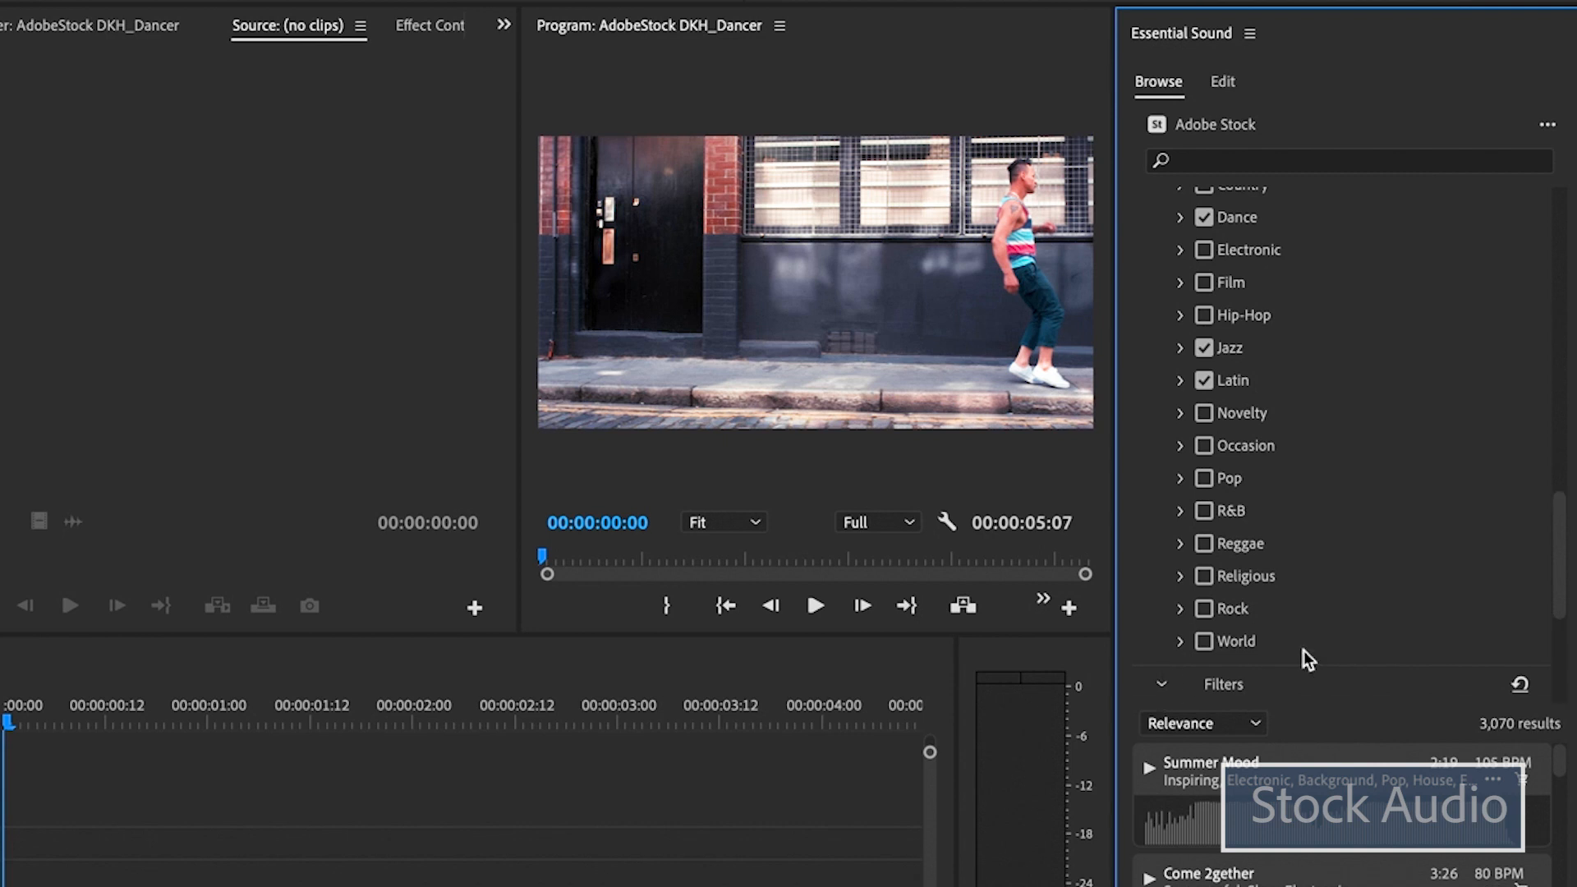
scroll(1302, 655, "down", 4)
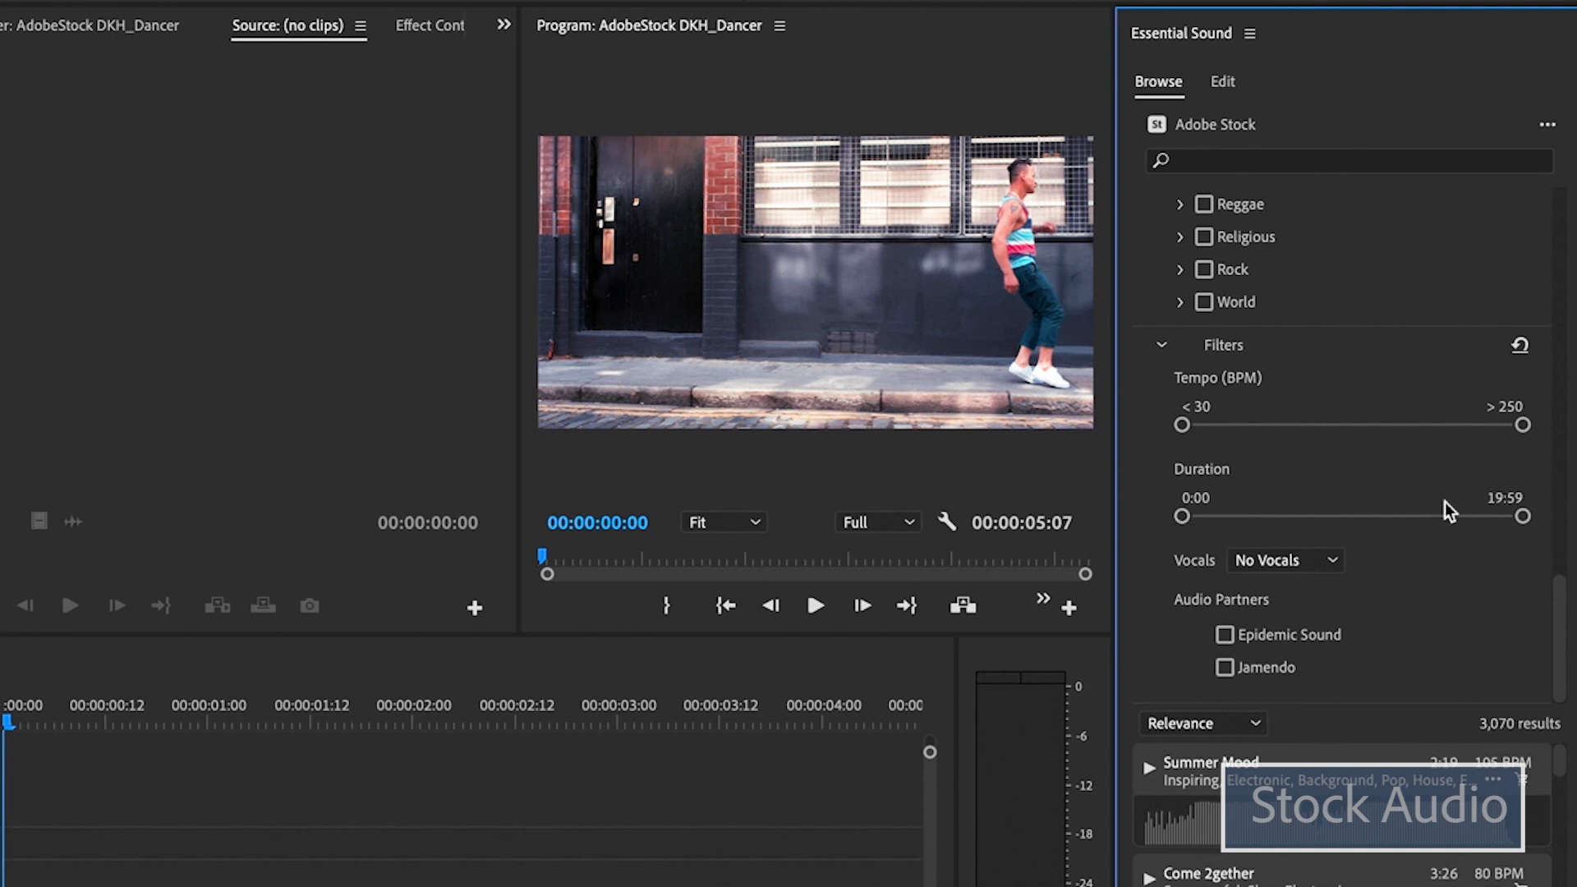
left_click(1319, 566)
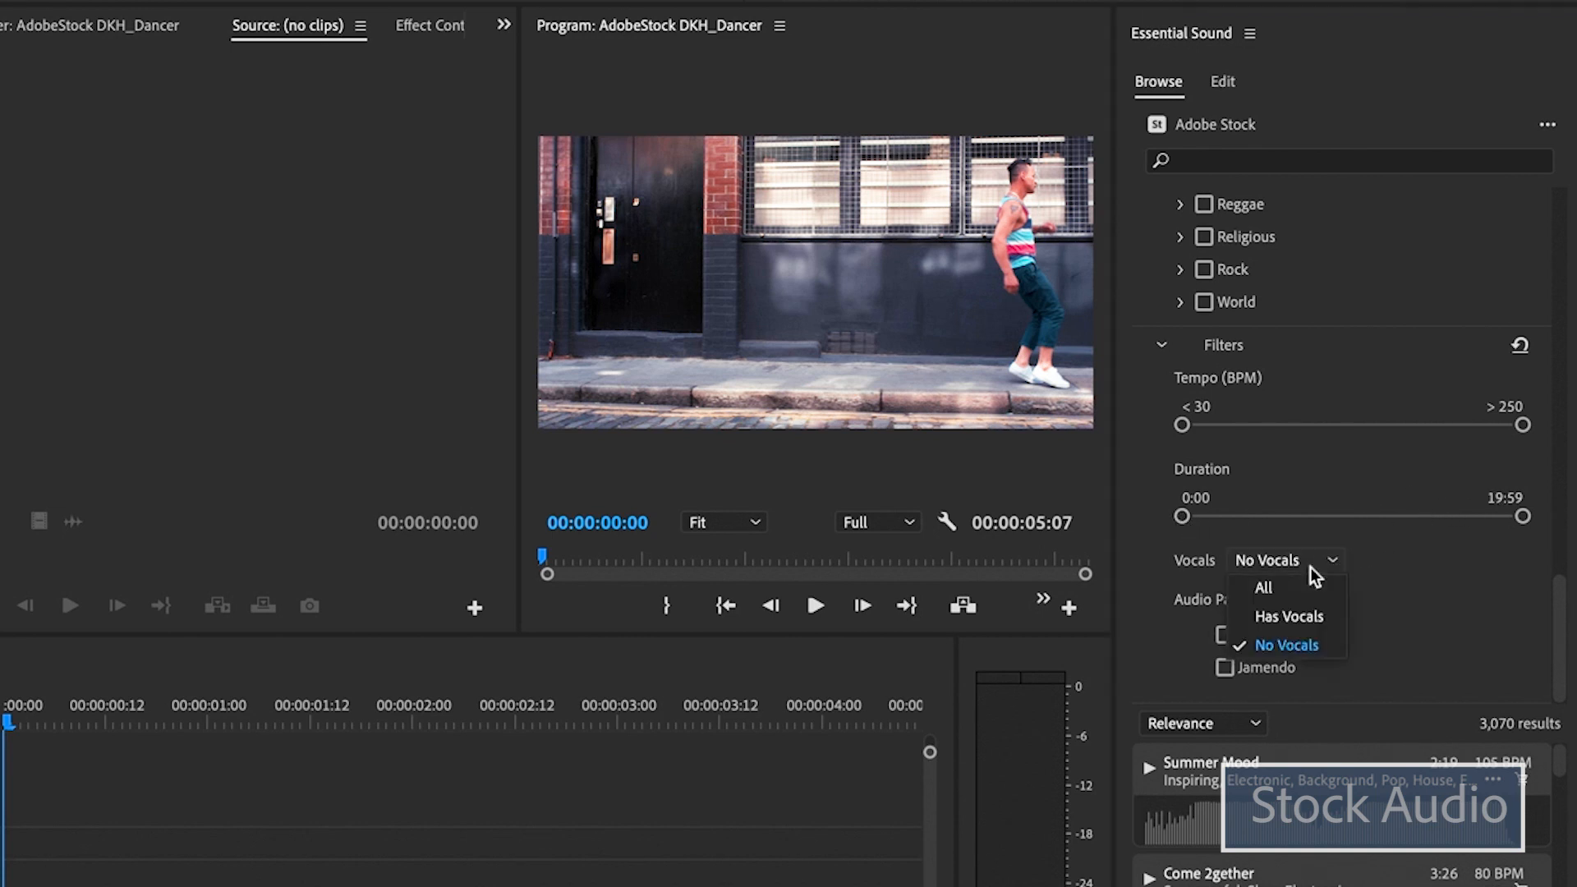
left_click(1329, 646)
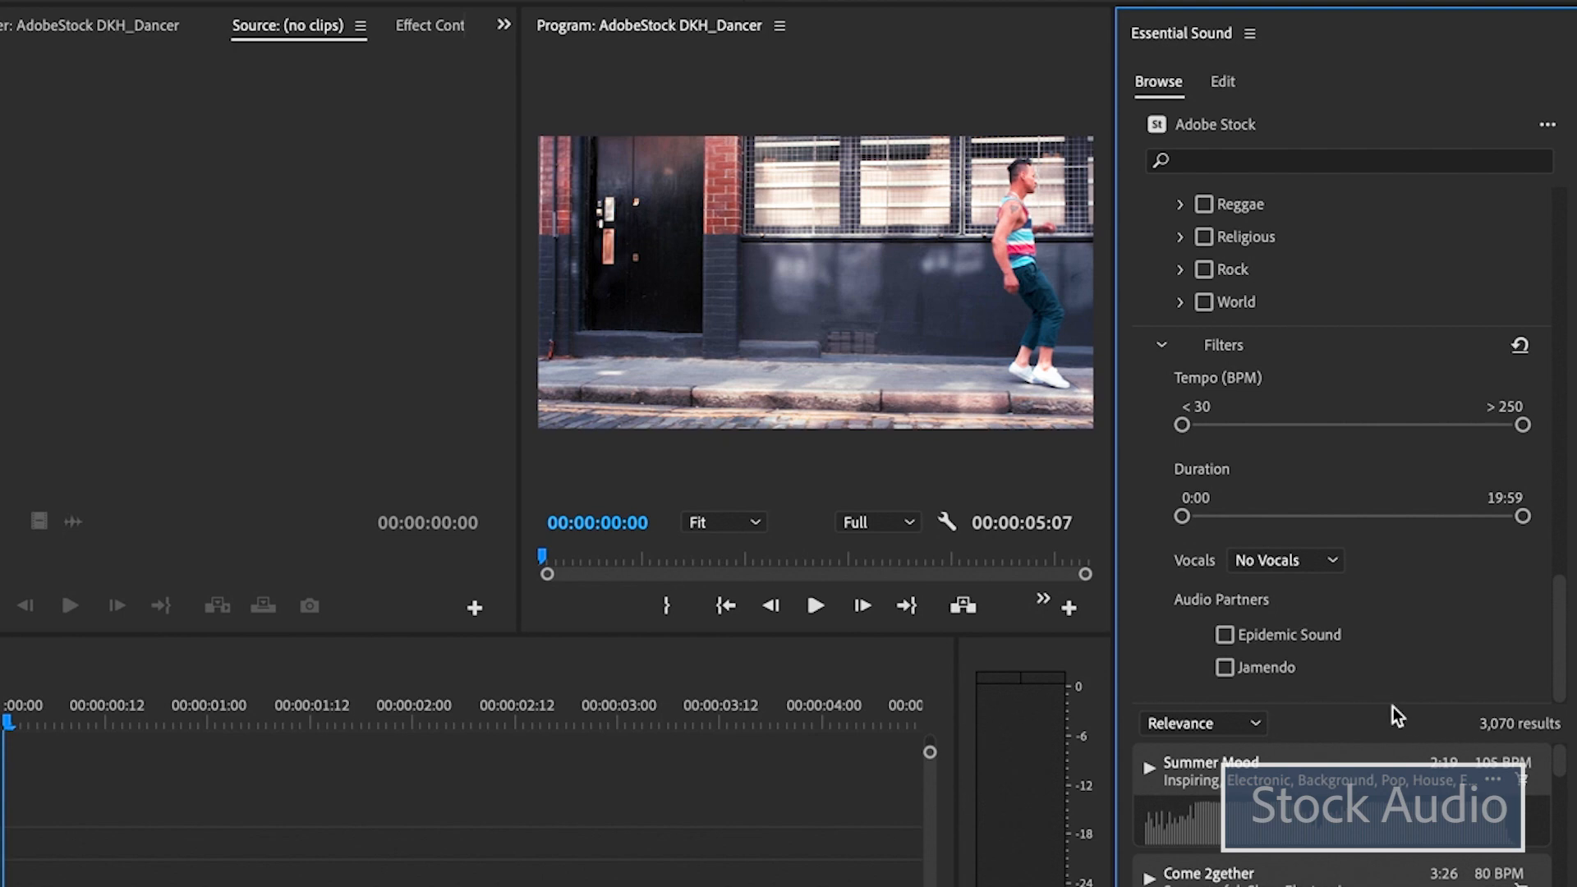
Preview the stock tracks My Best Summer, Lightburst, New York Big Jazz and The Light in sync with the dancer sequence.
scroll(1387, 821, "down", 3)
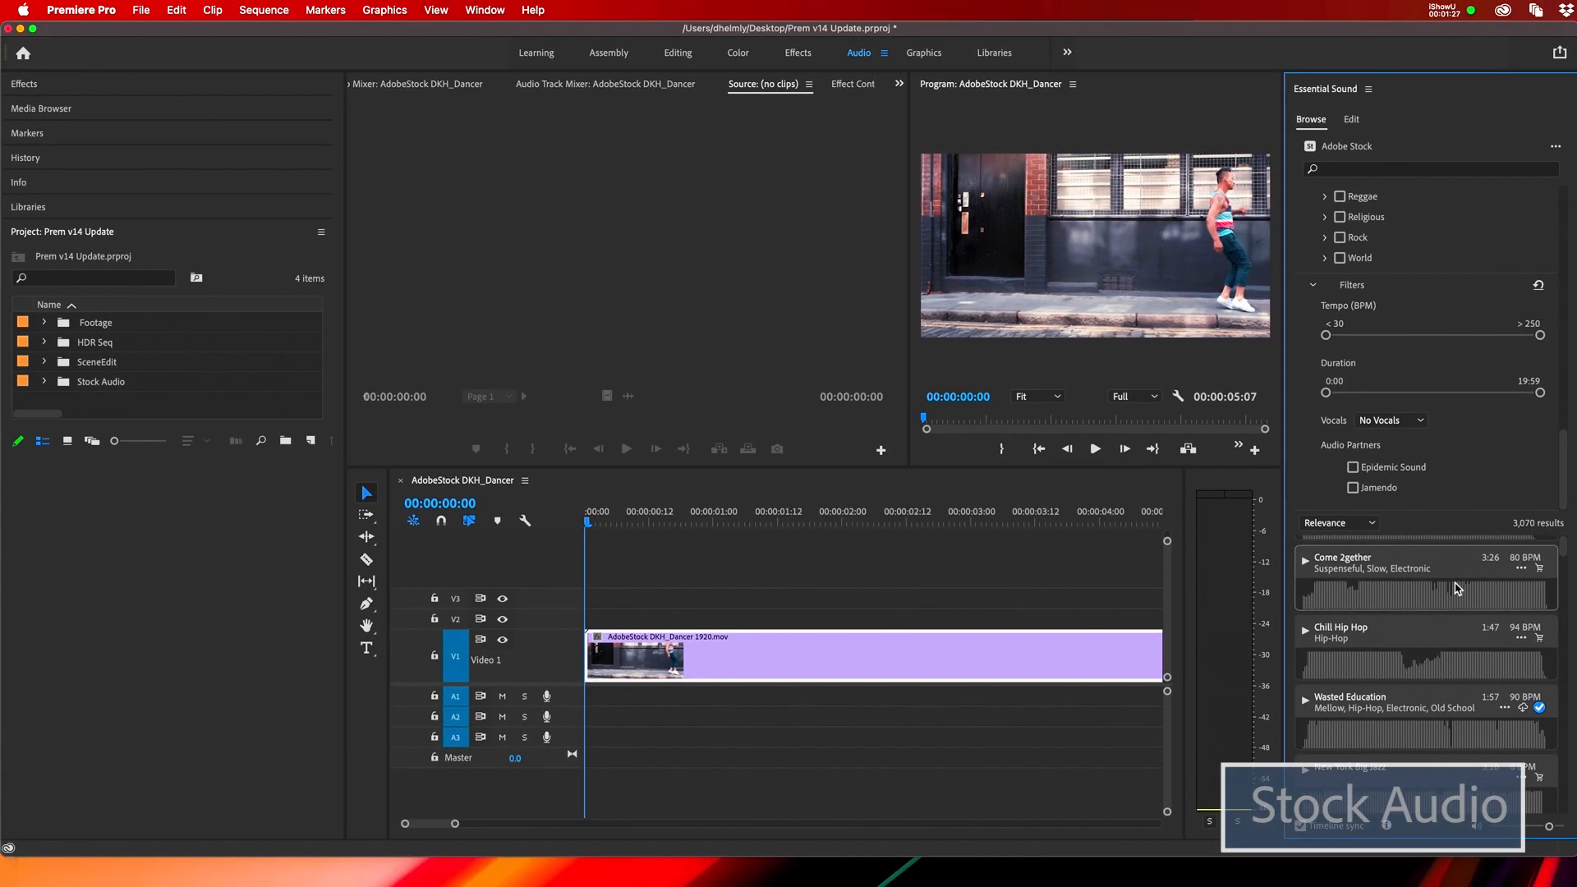
scroll(1456, 588, "down", 2)
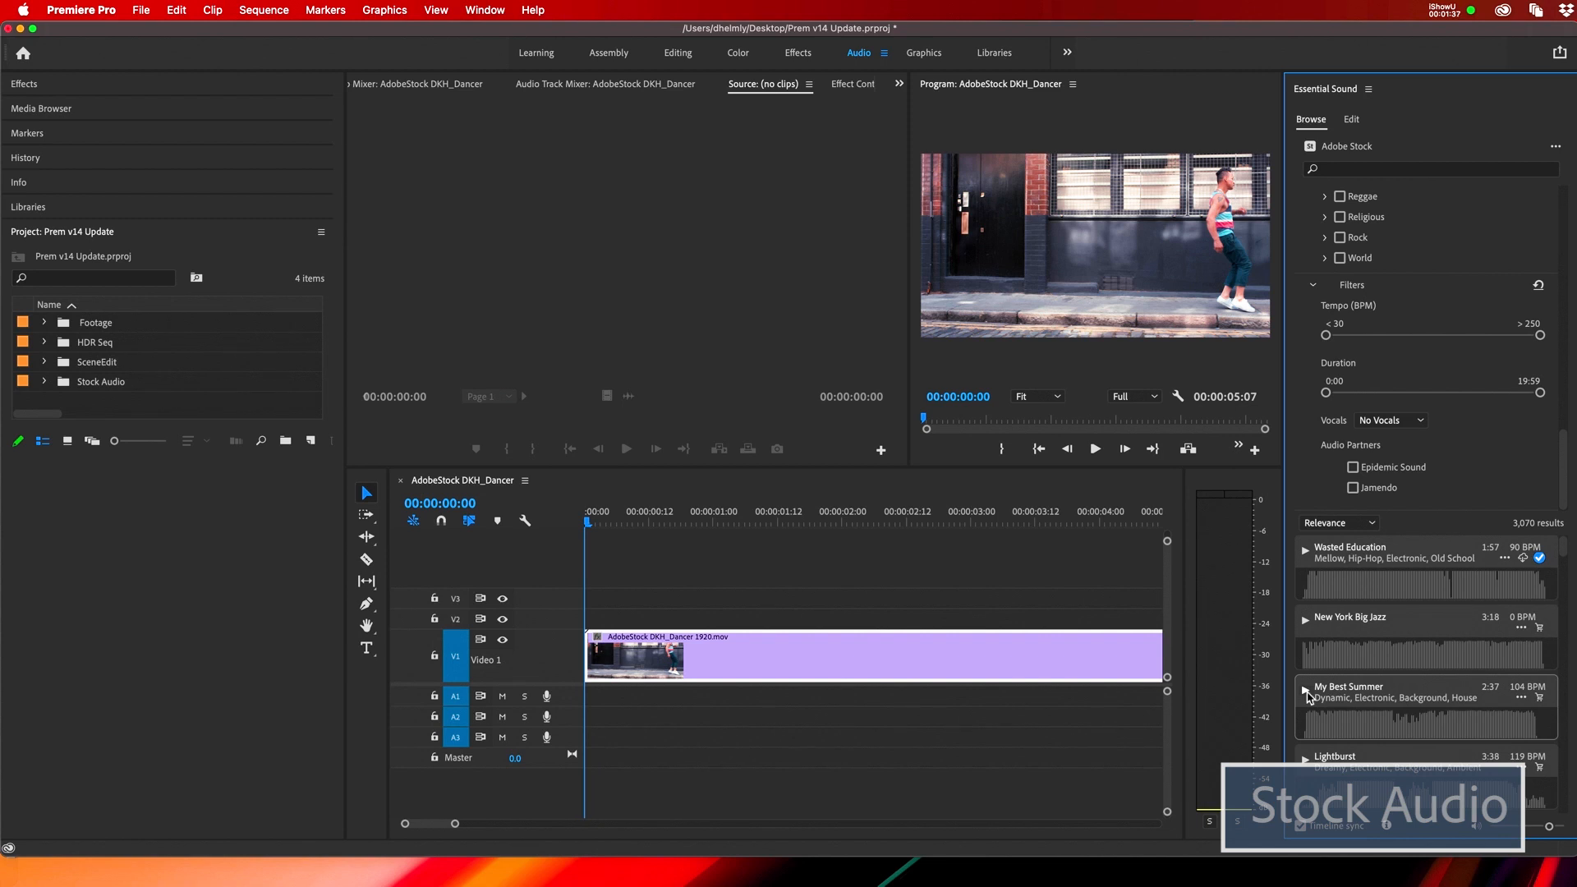
left_click(1307, 696)
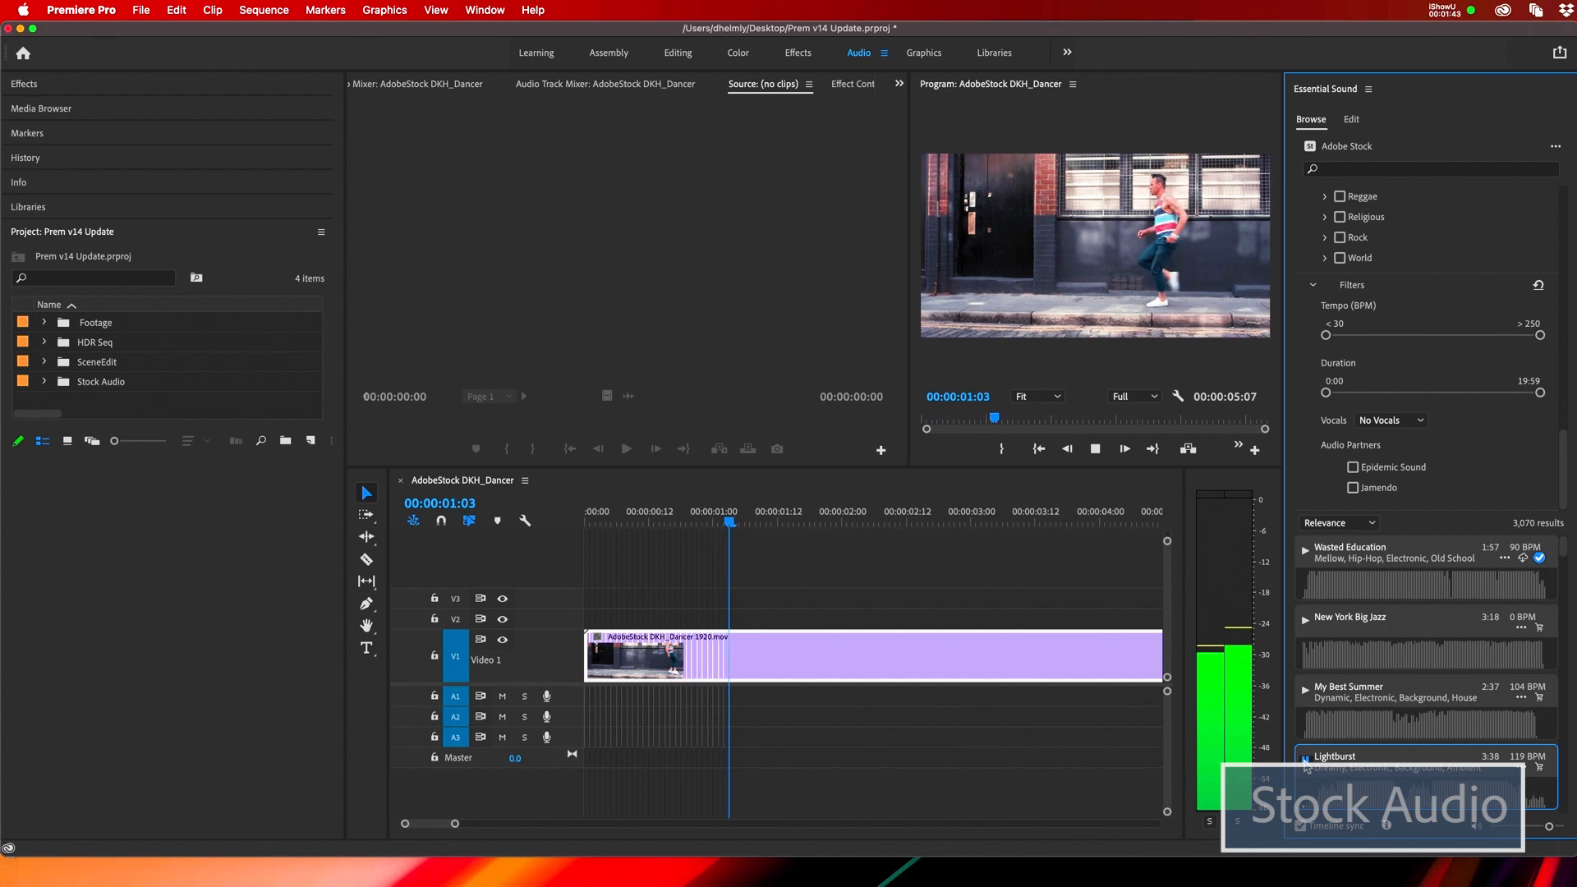
left_click(1305, 620)
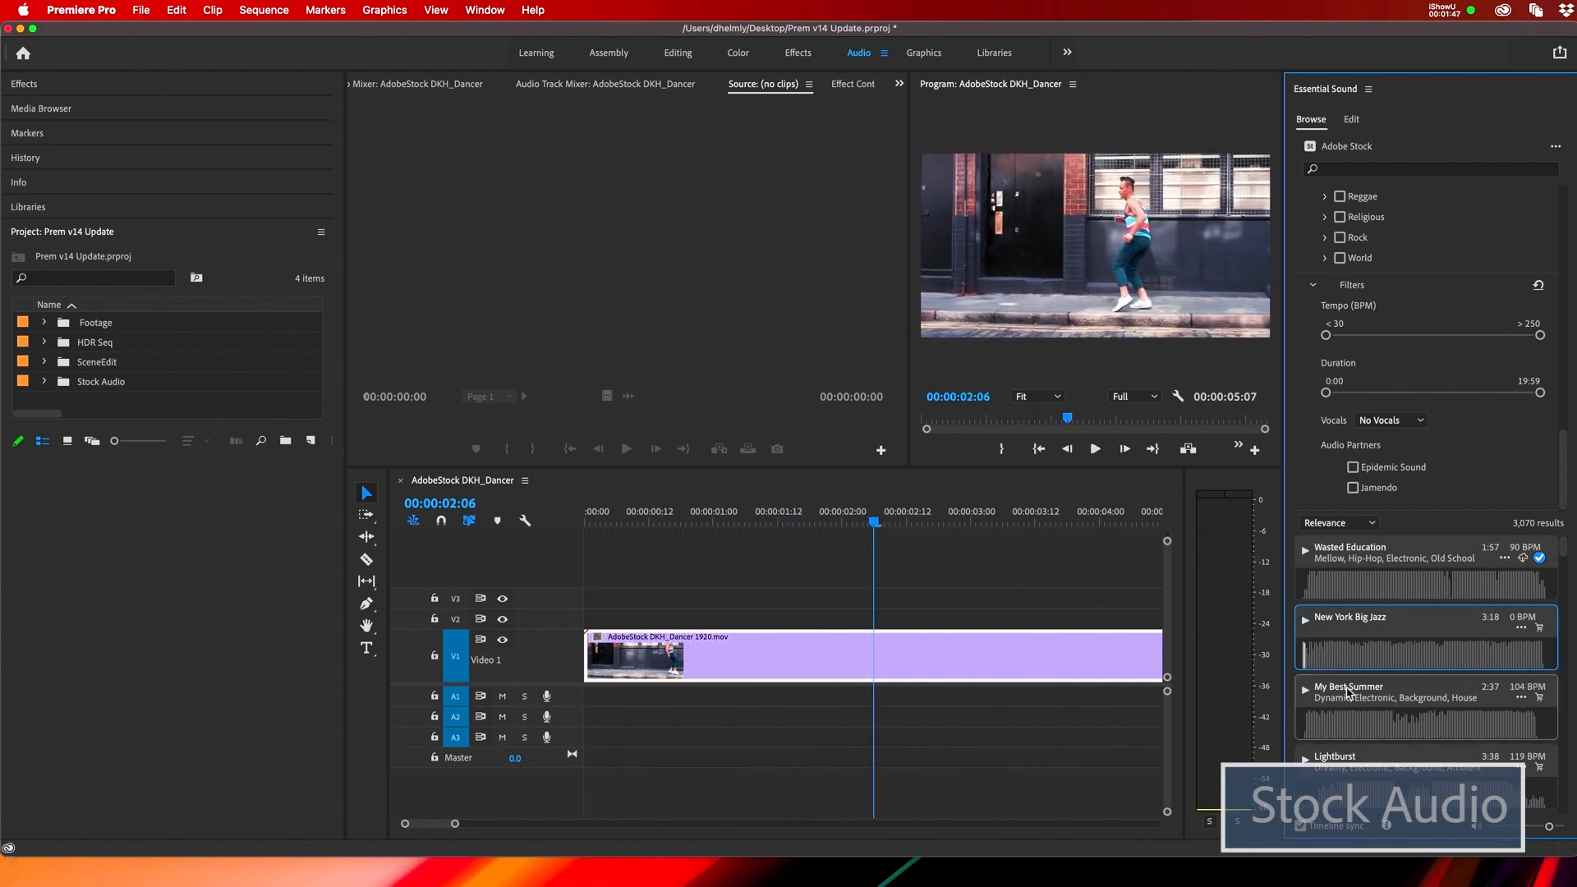
scroll(1307, 690, "down", 5)
left_click(1305, 701)
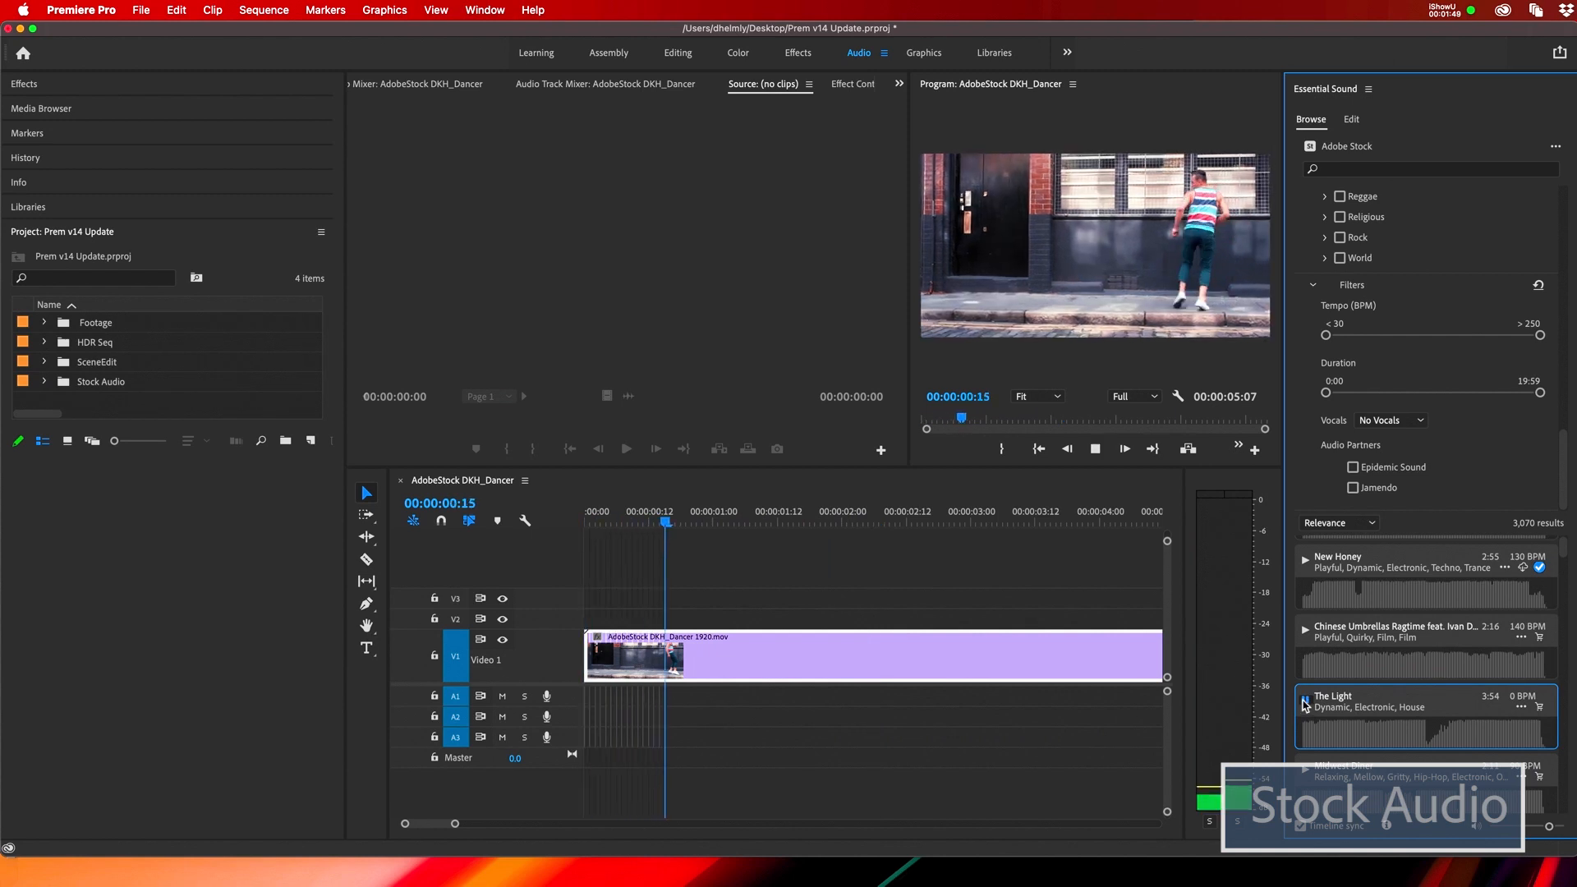
Audition further into the stock track The Light and preview the track listed below it against the dancer sequence.
left_click(1310, 733)
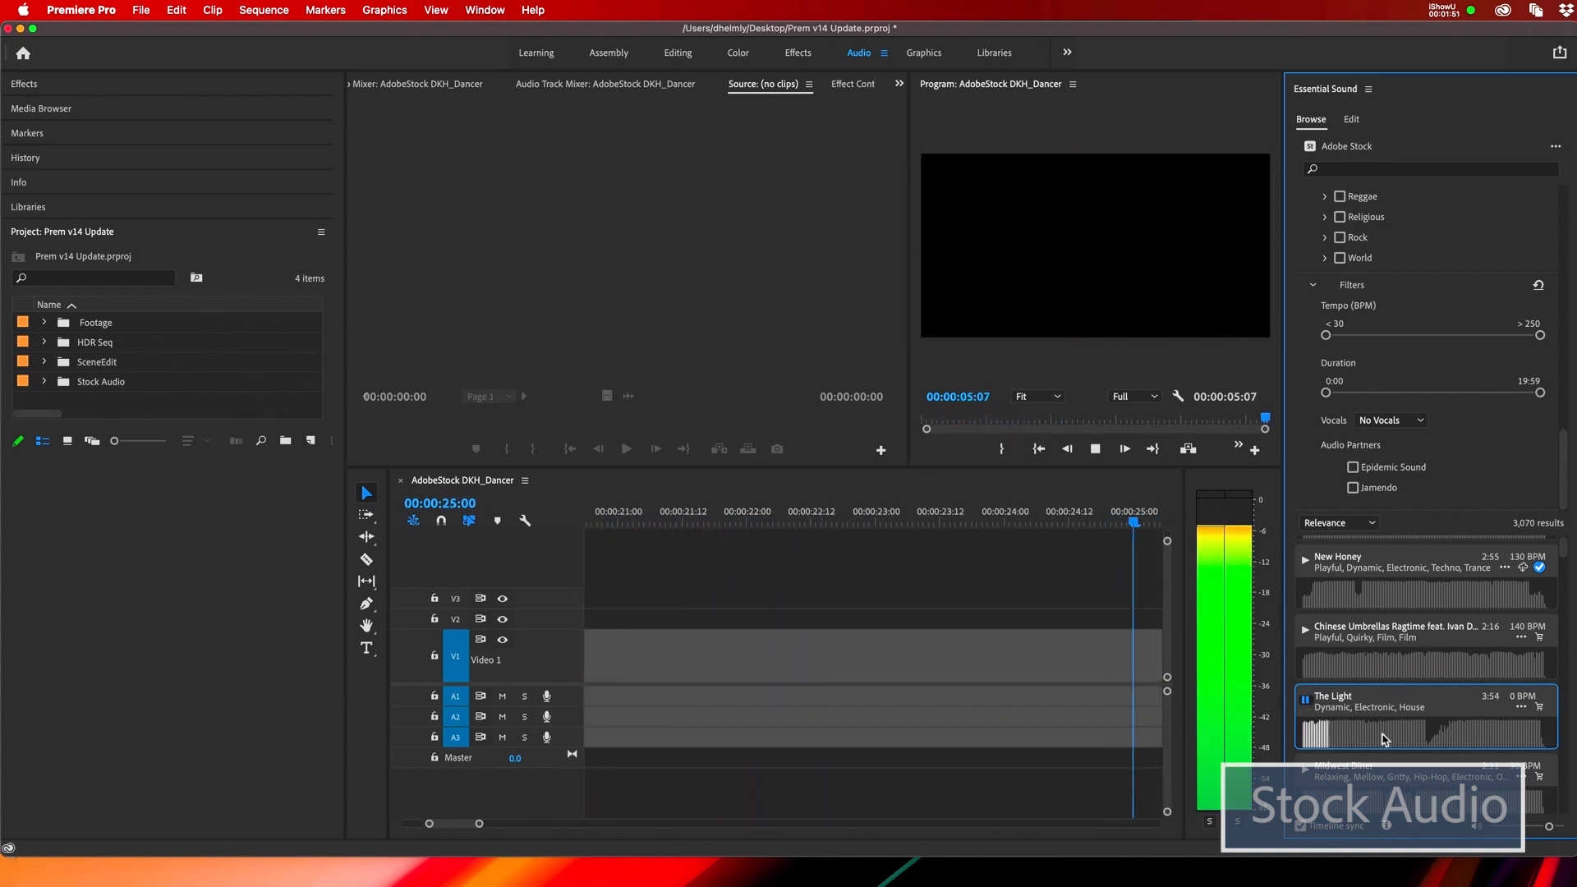
left_click(1347, 735)
left_click(1389, 739)
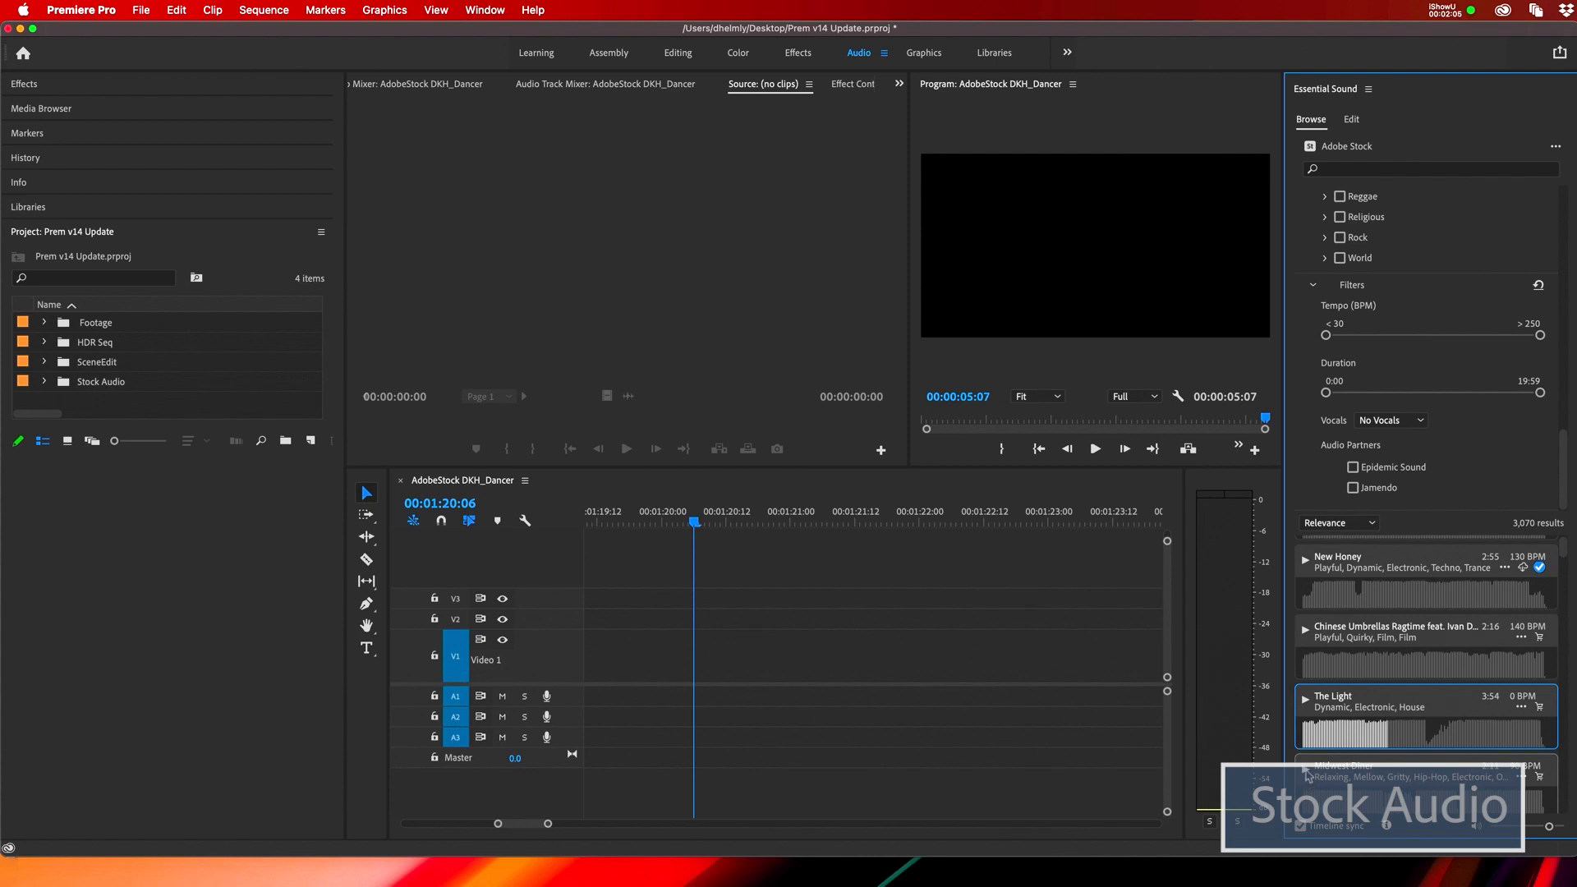
left_click(1306, 772)
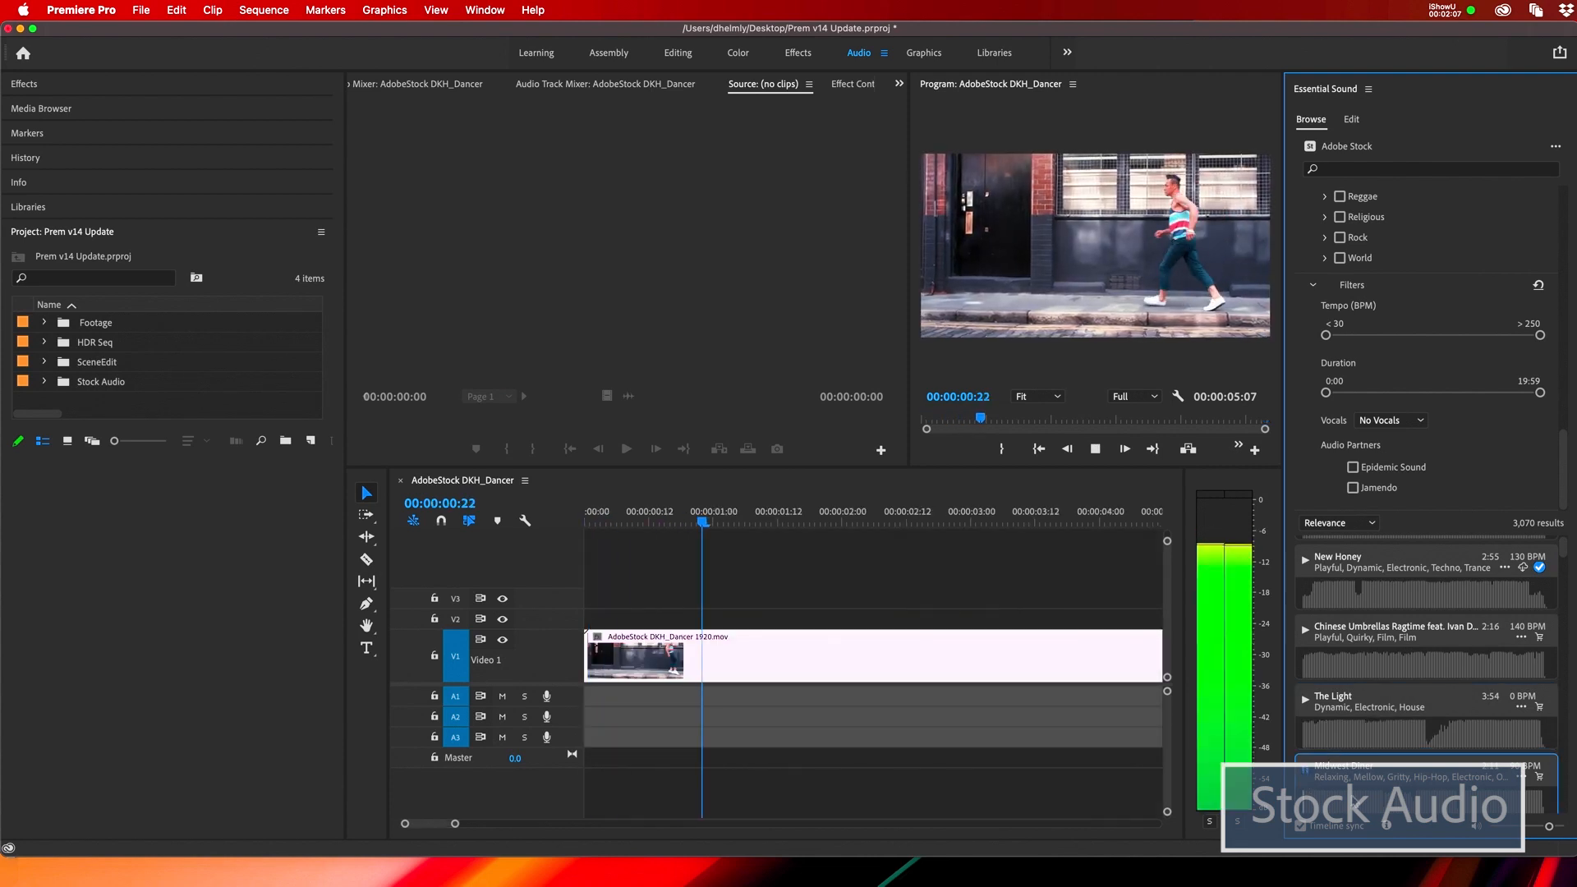
left_click_drag(1338, 807, 1319, 805)
left_click(1305, 769)
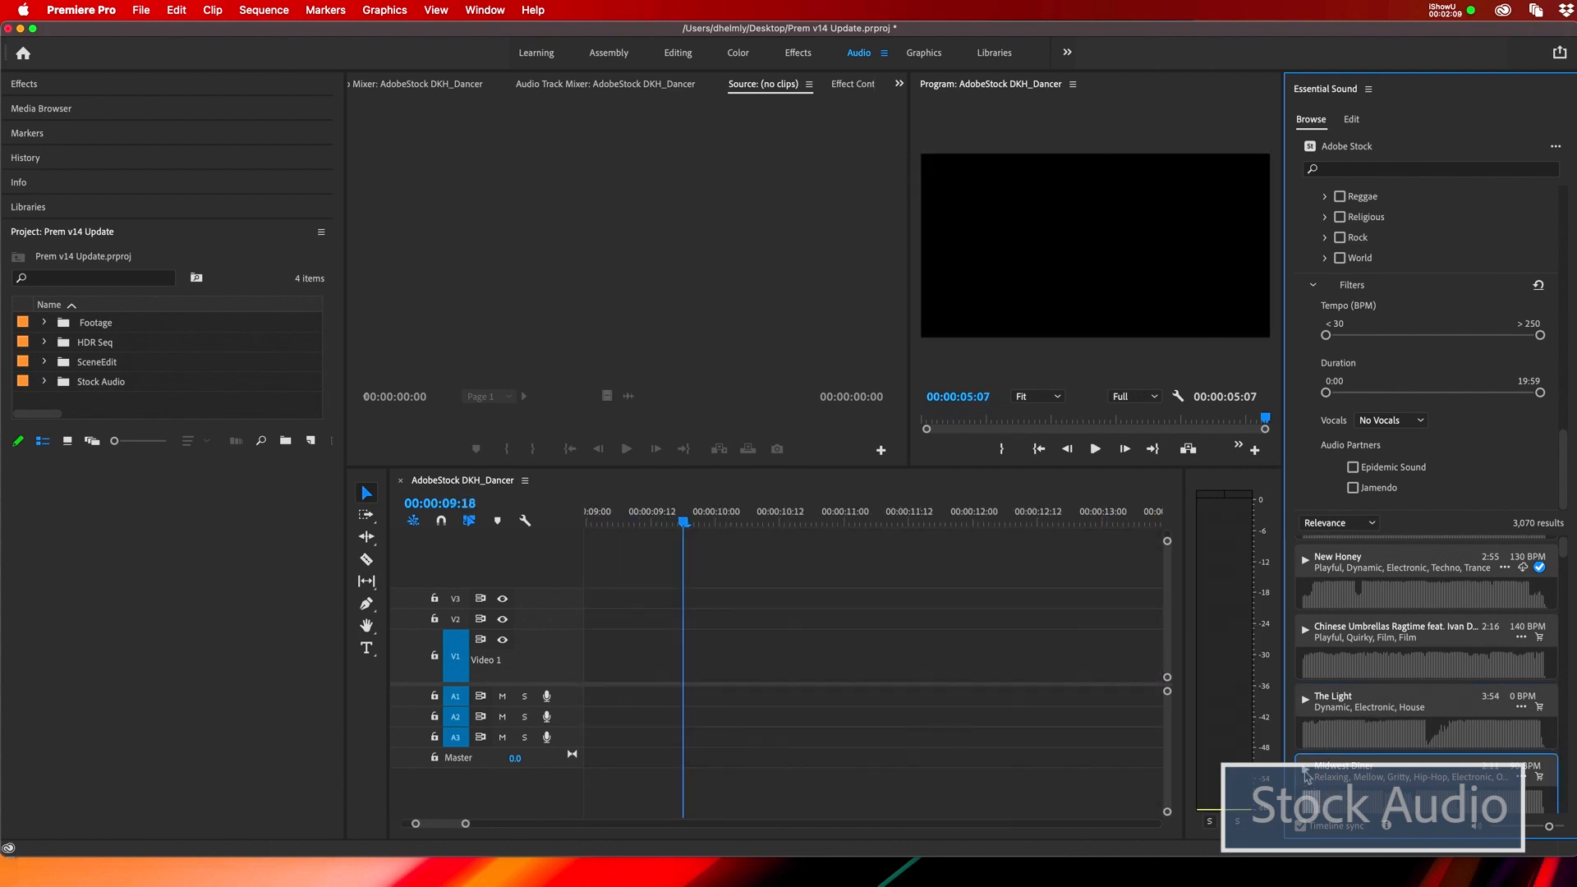
scroll(1366, 740, "down", 5)
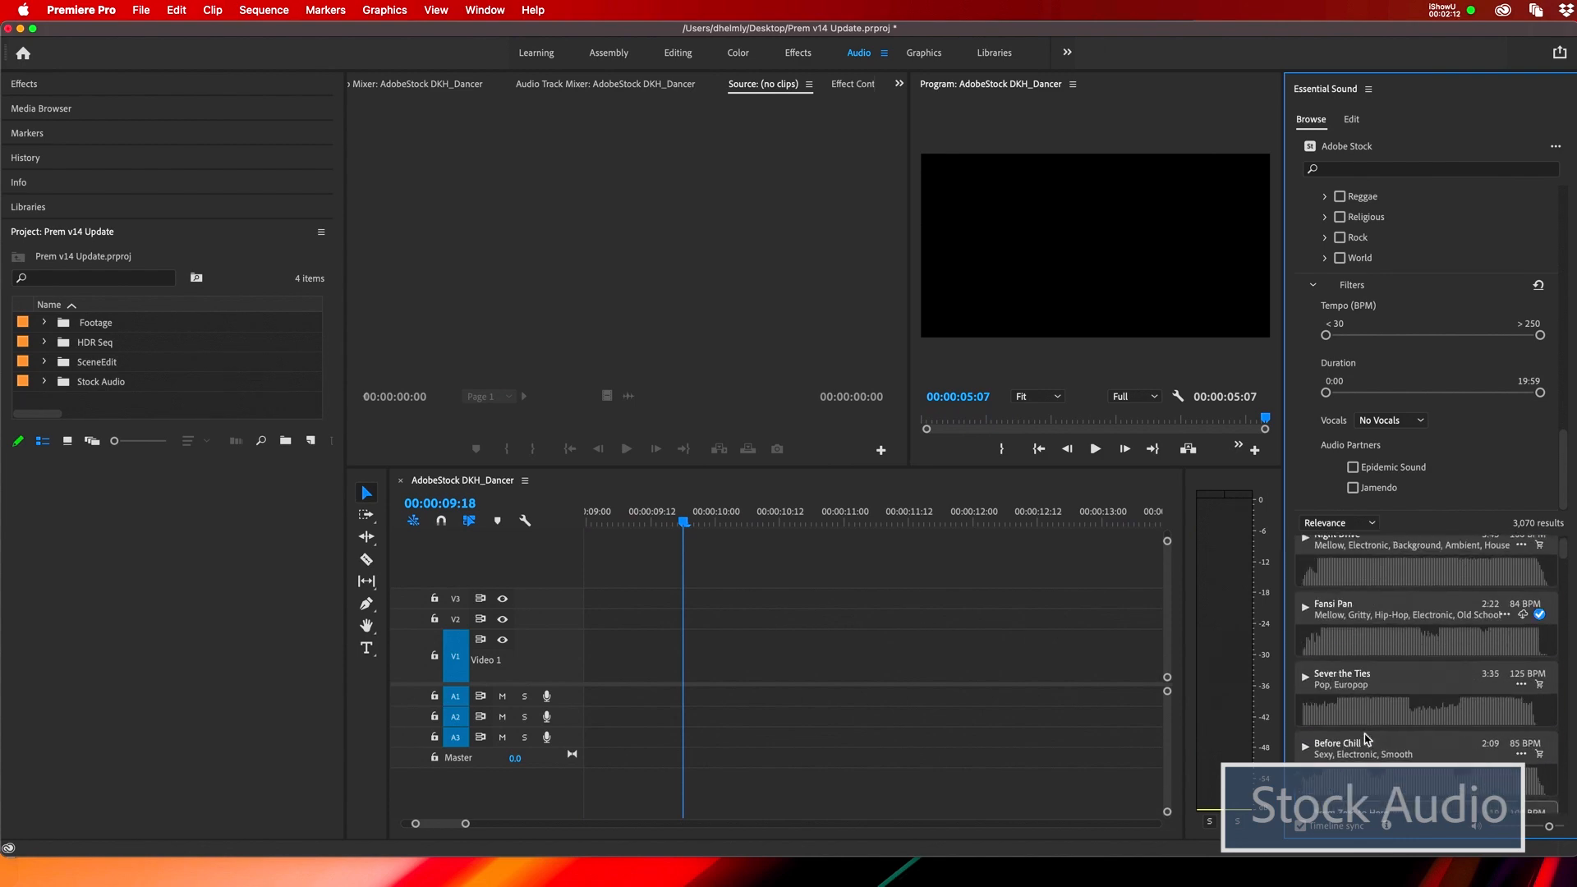
Search the Adobe Stock music for "text a" and preview Texting Alejandro in sync with the dancer clip.
left_click(1343, 169)
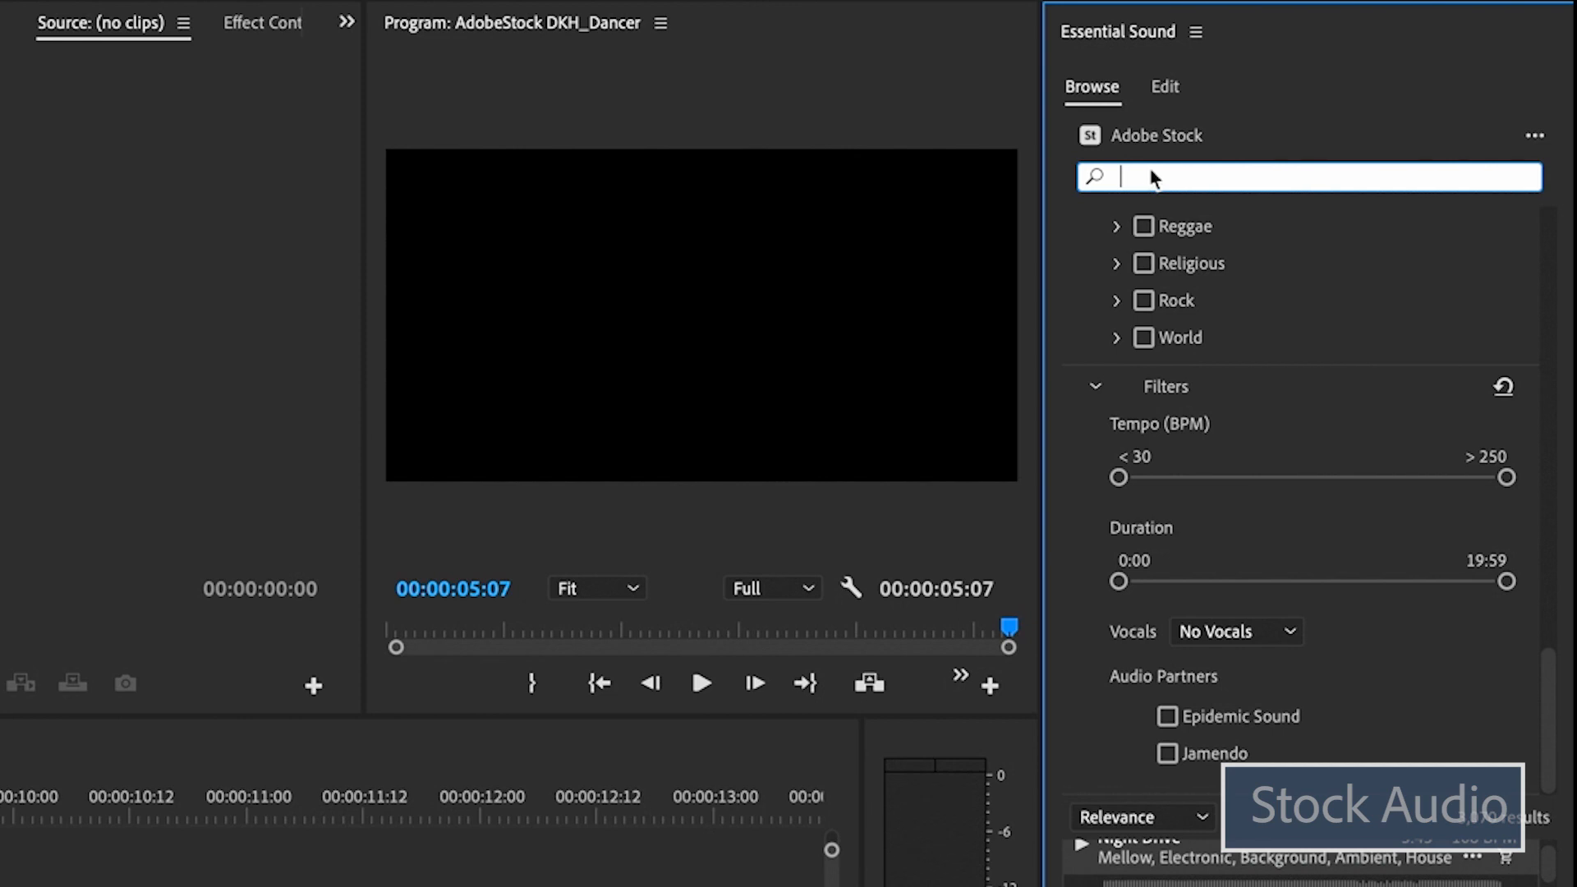
type("text a")
key("Return")
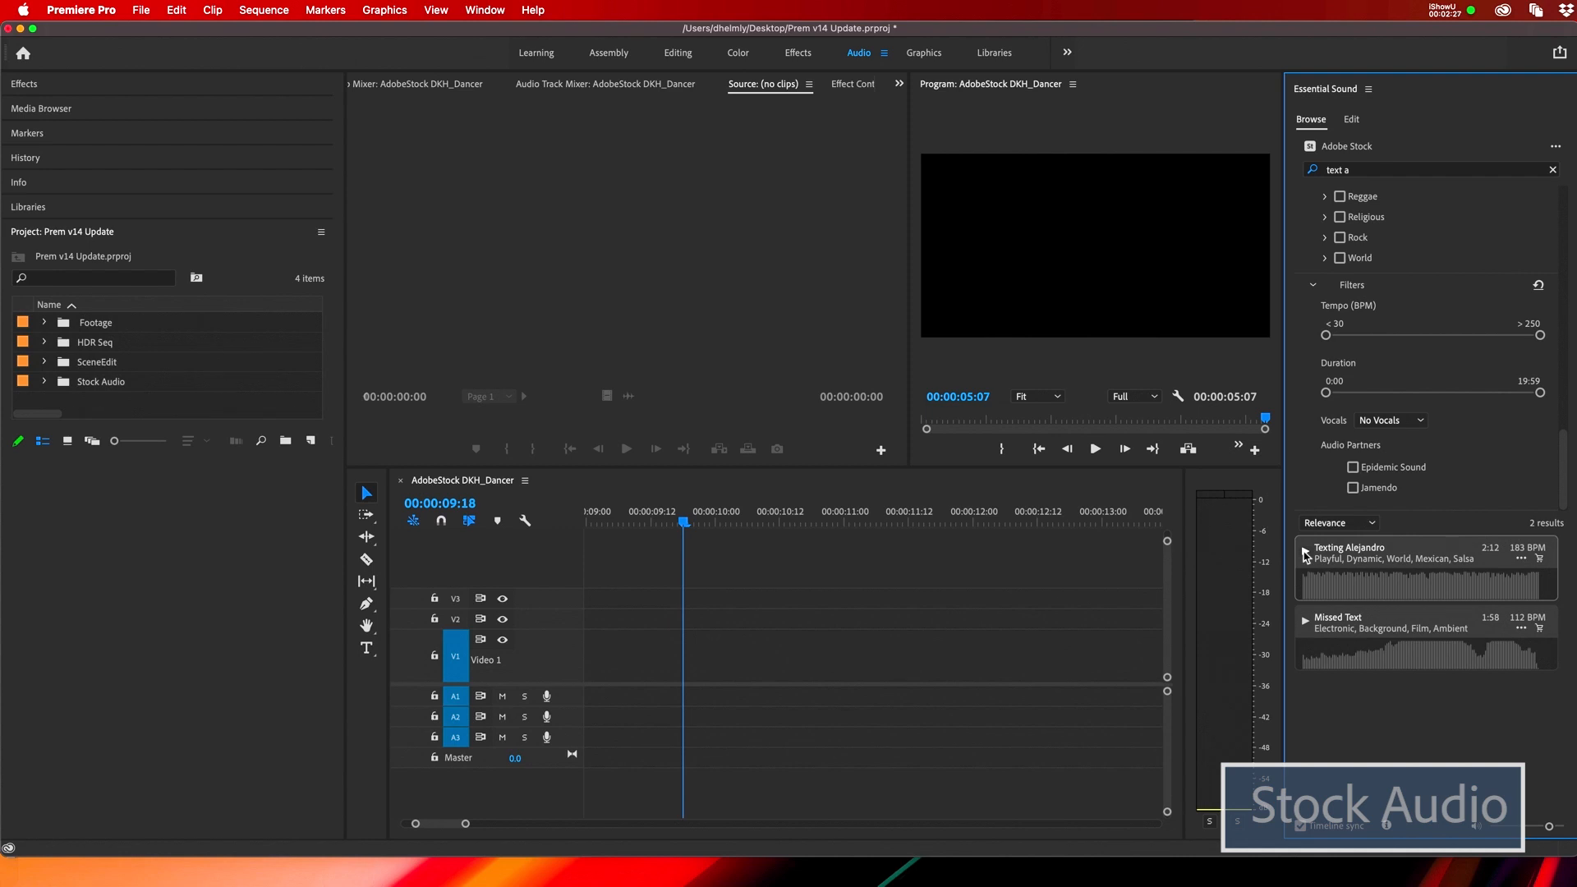
left_click(1306, 555)
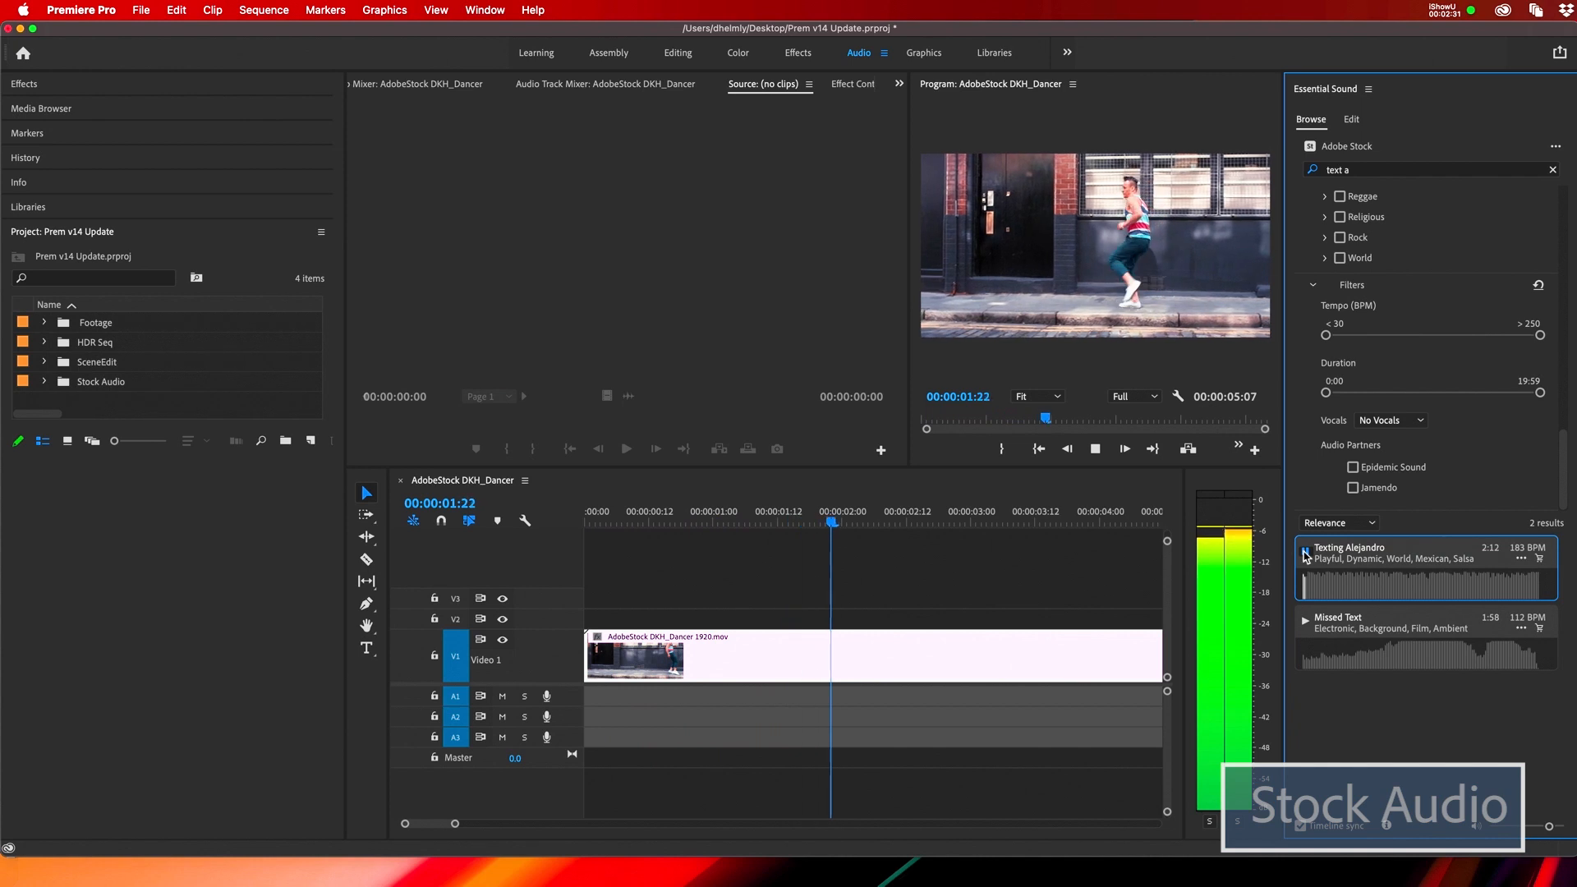
left_click(1306, 555)
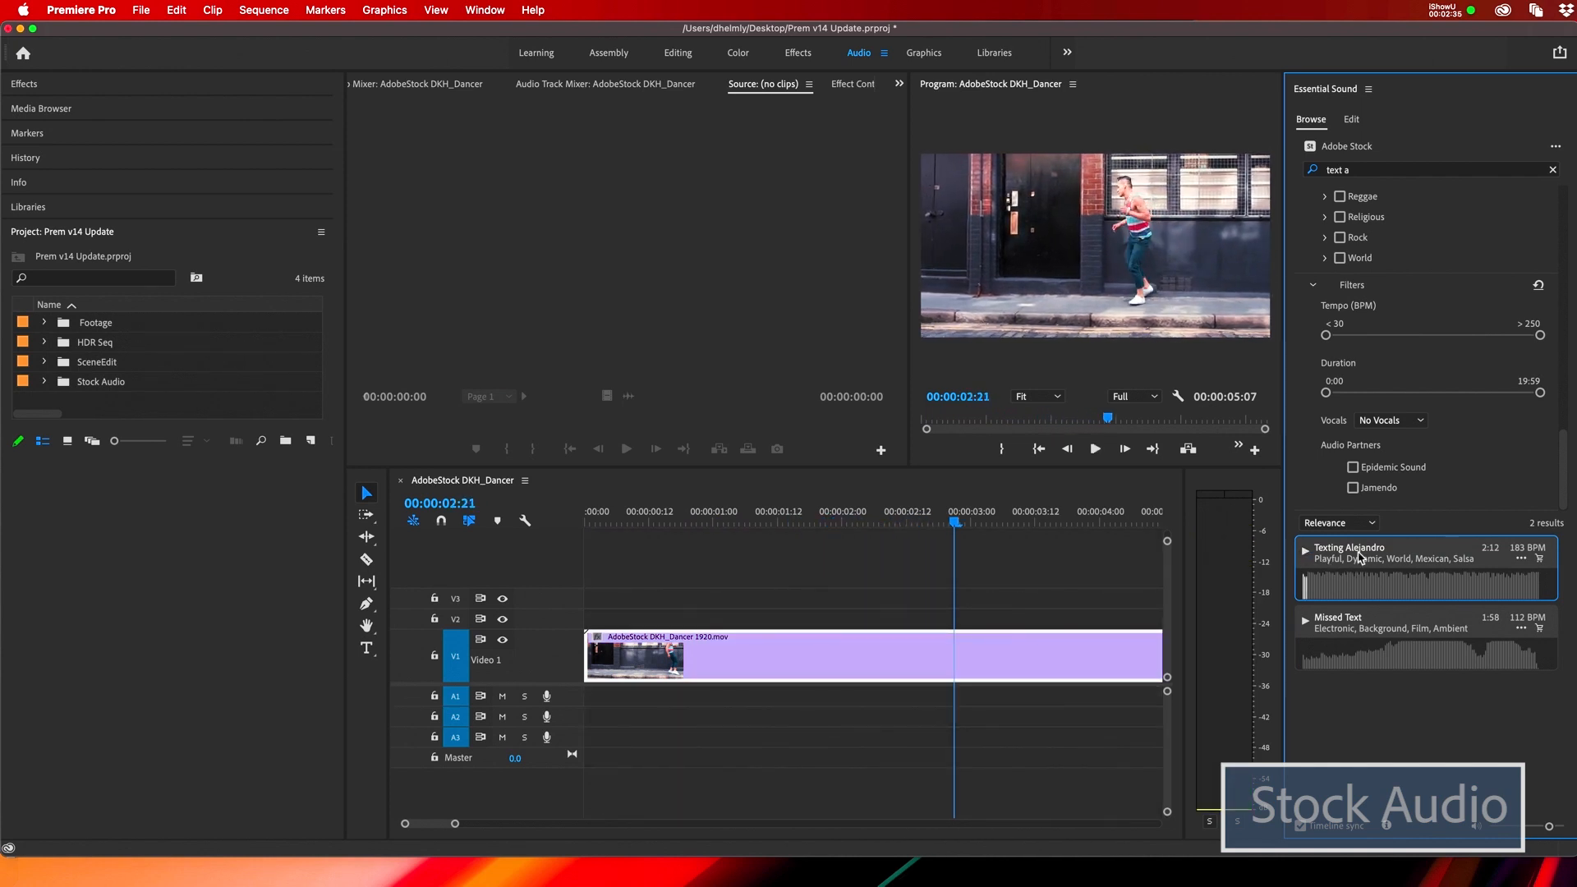
Place Texting Alejandro at the start of audio track A1 and ripple-trim a short piece off its beginning.
left_click_drag(1359, 555, 584, 694)
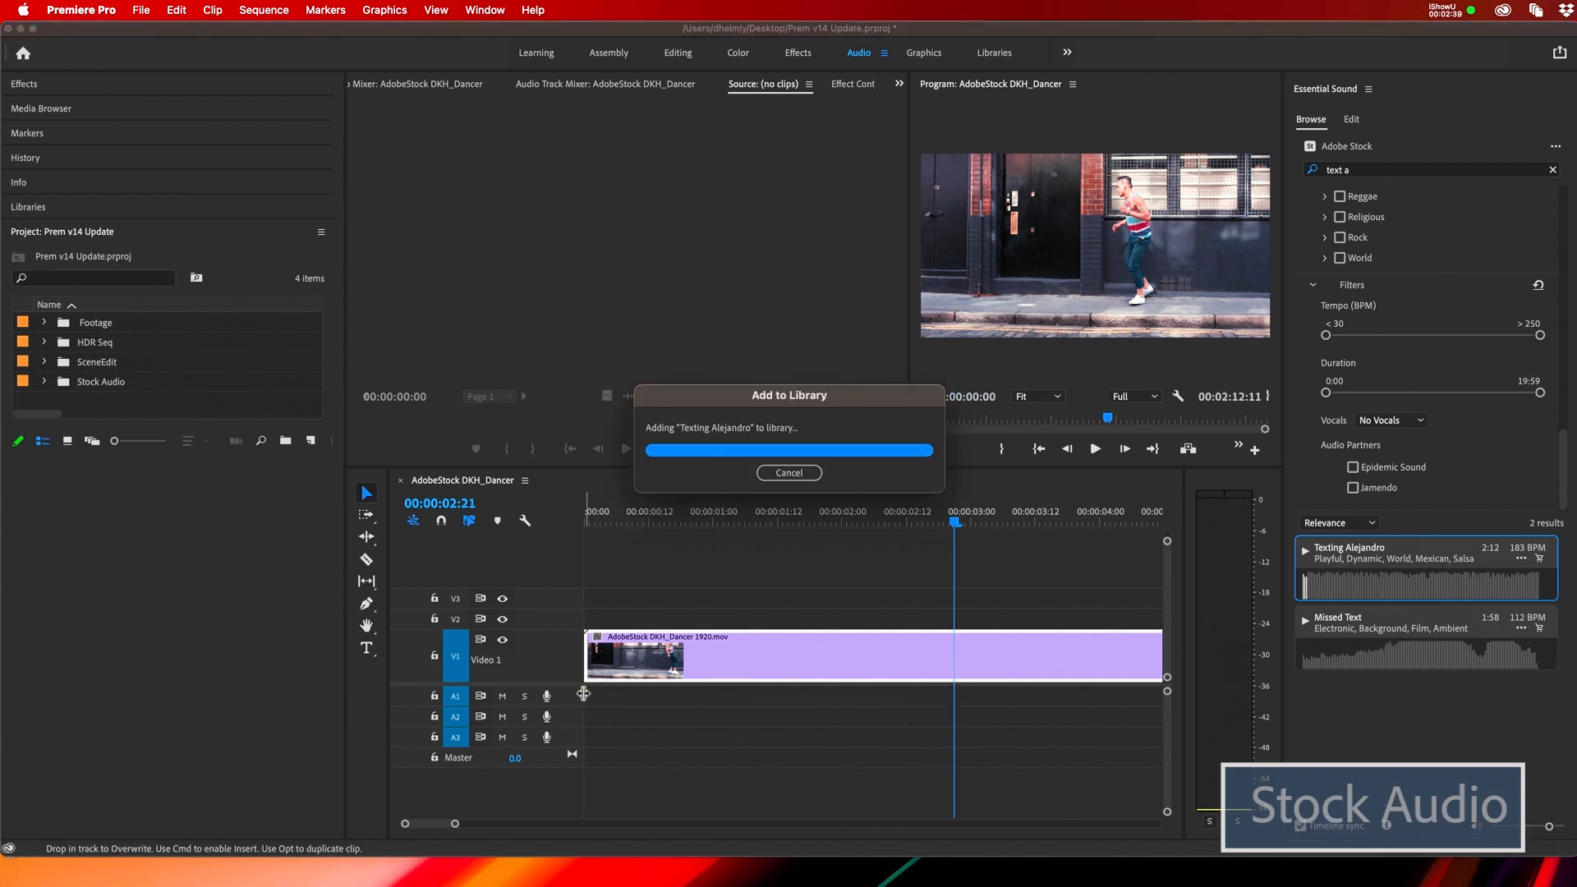
key("backslash")
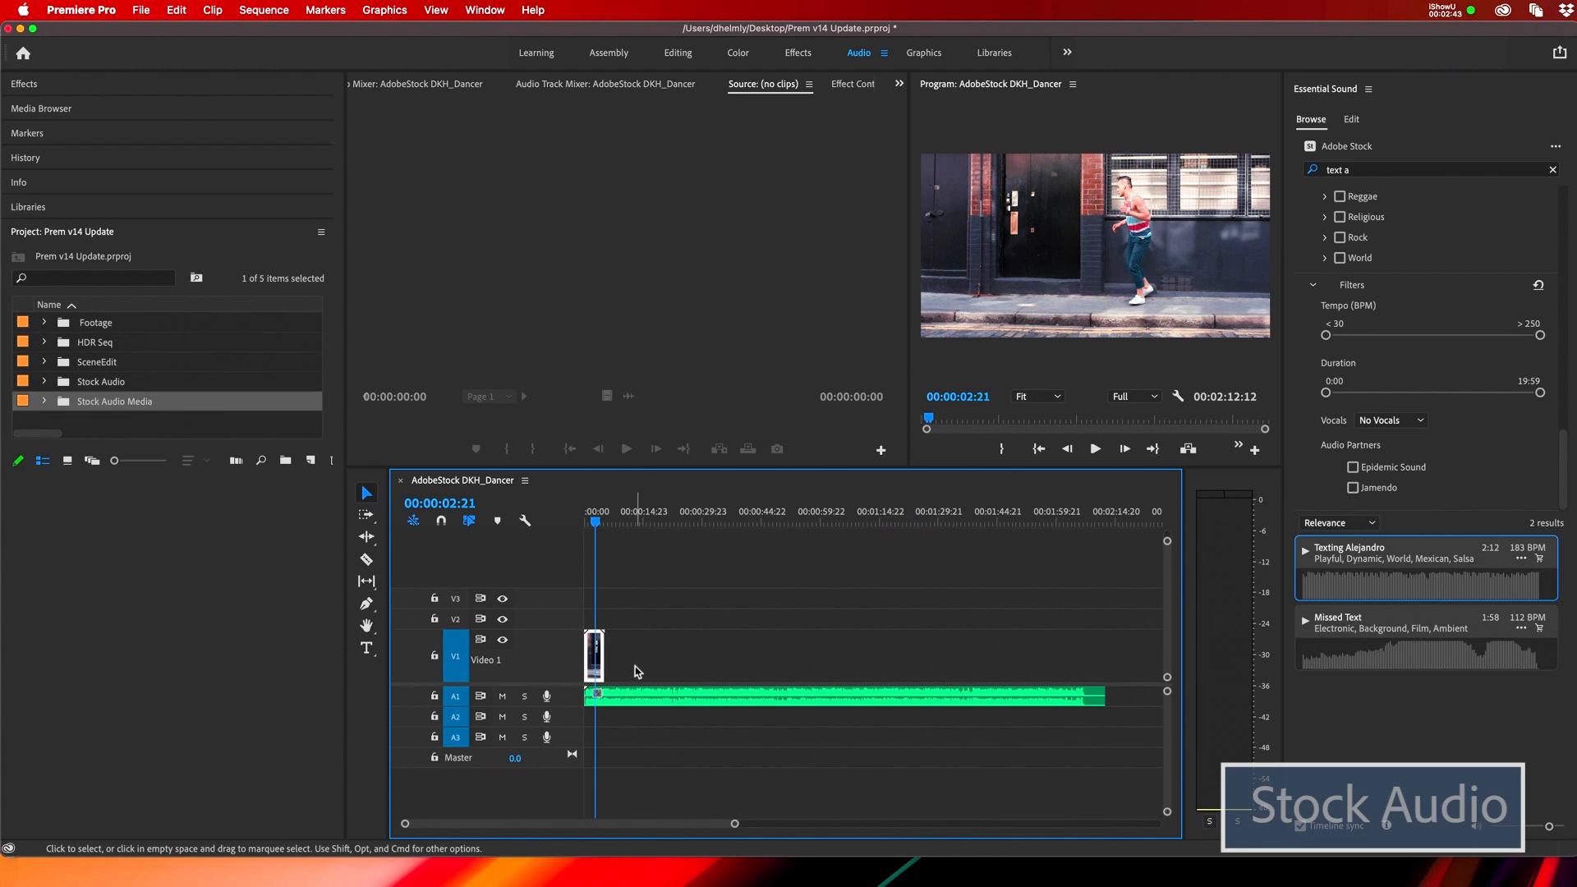
key("backslash")
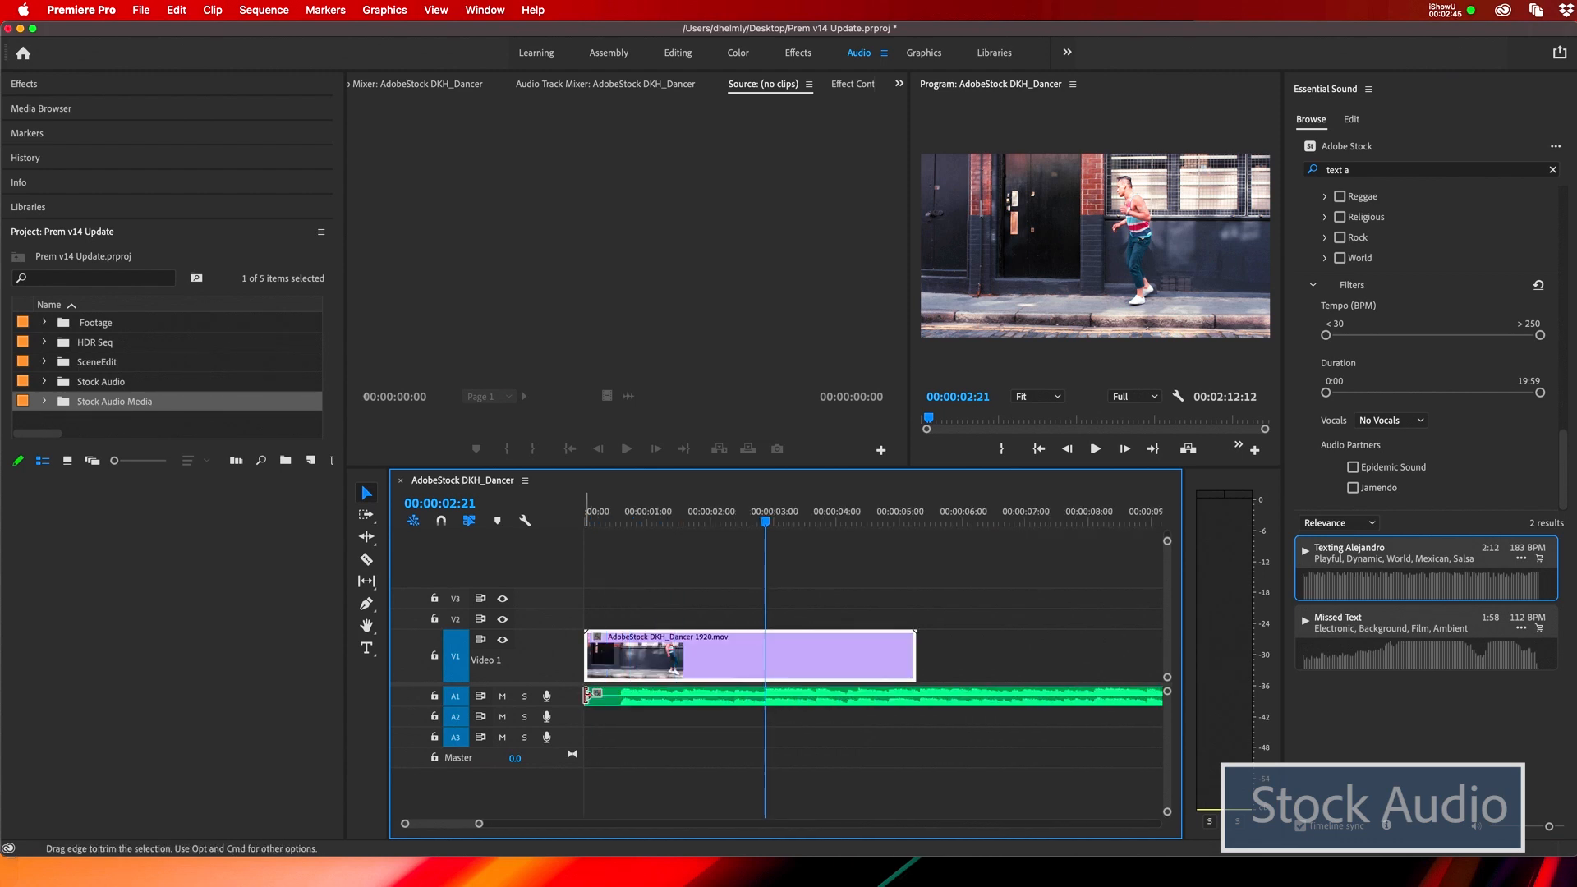
left_click_drag(588, 696, 623, 696)
Razor the music on A1 where the dancer video ends and delete the leftover part.
key("c")
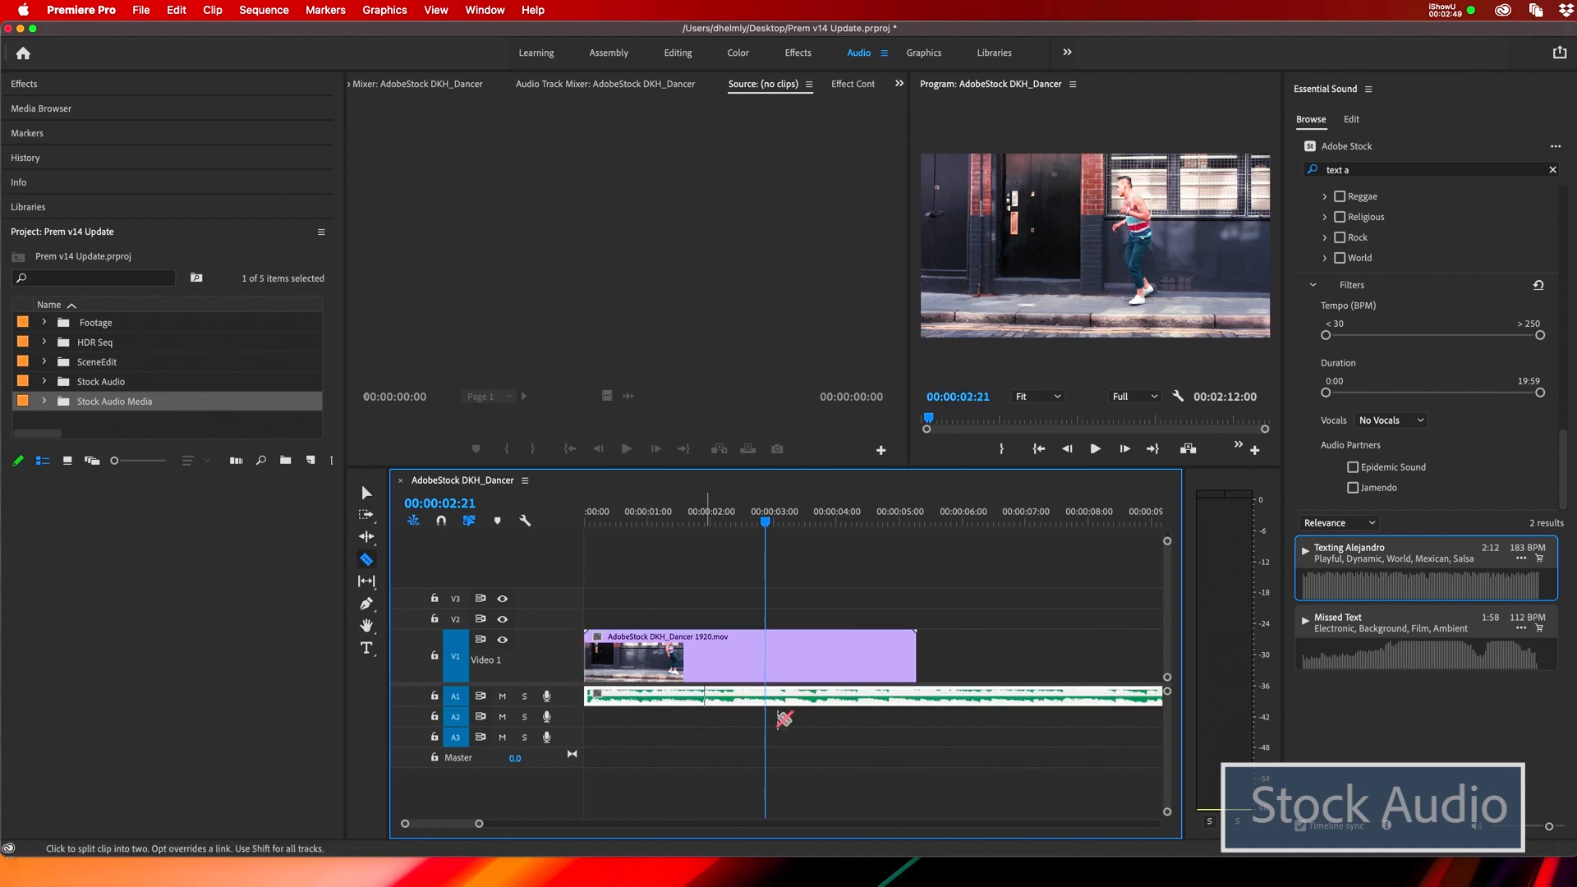
left_click(916, 696)
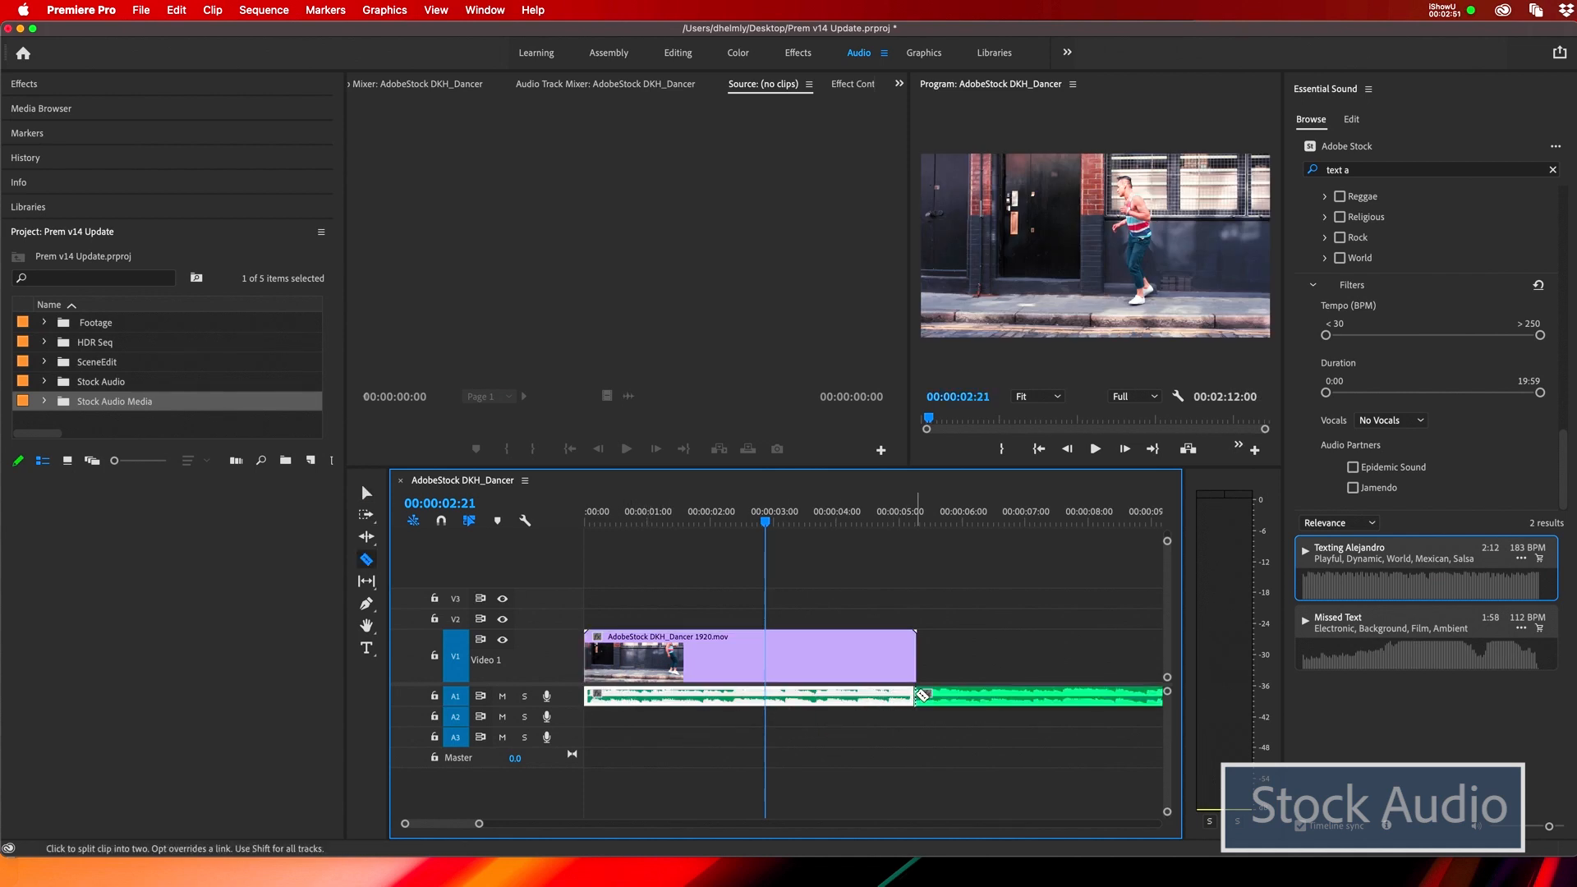
key("v")
left_click(945, 697)
key("Delete")
Play the dancer sequence with its trimmed music from the beginning.
left_click_drag(649, 501, 576, 507)
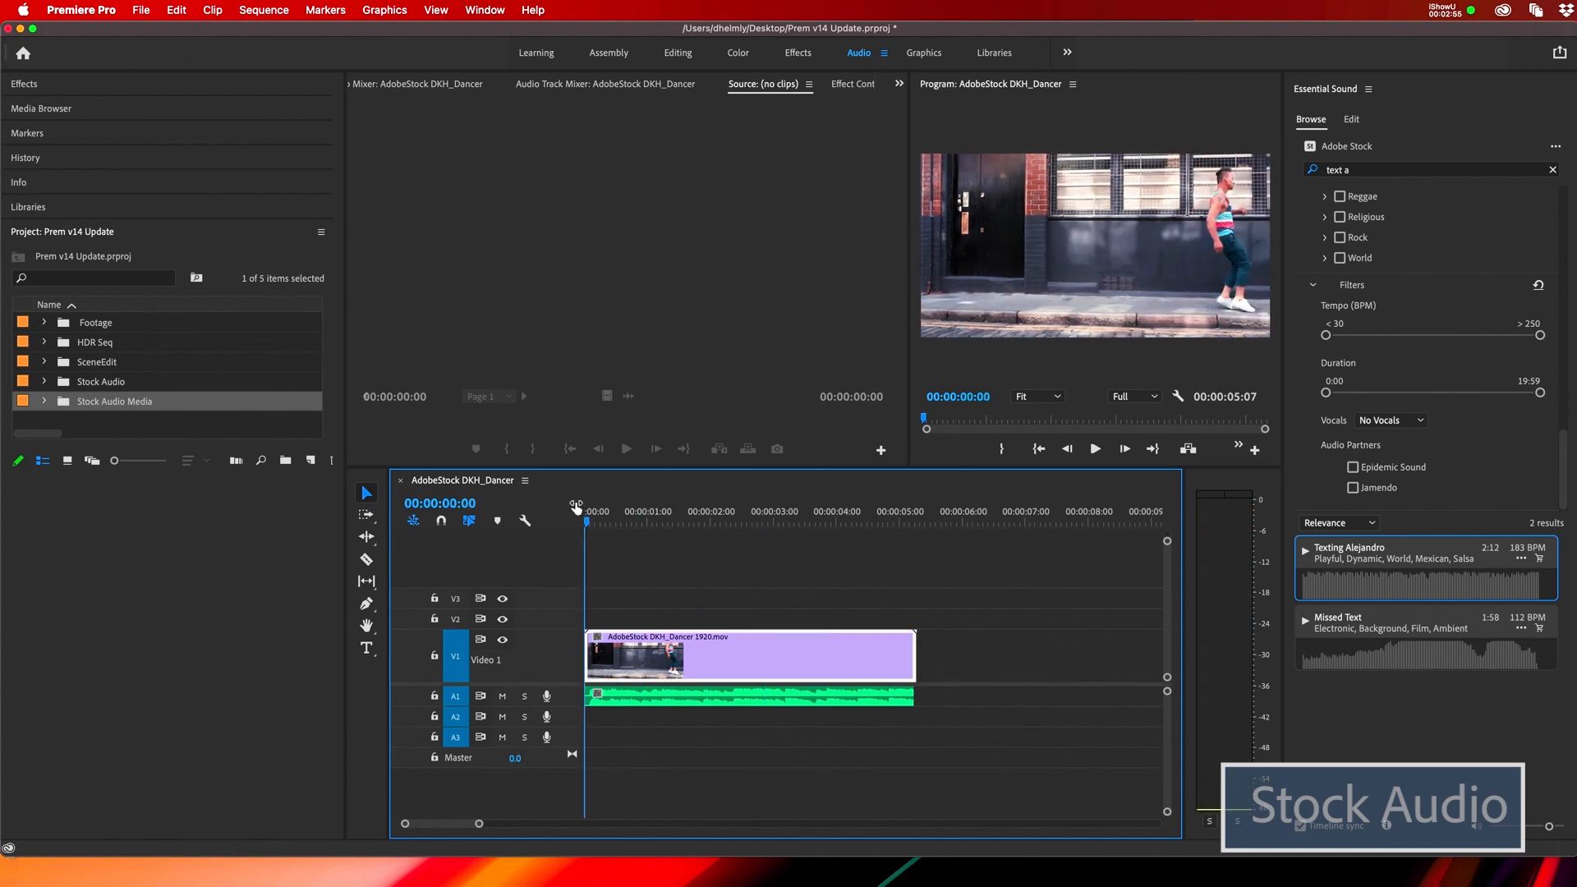
key("space")
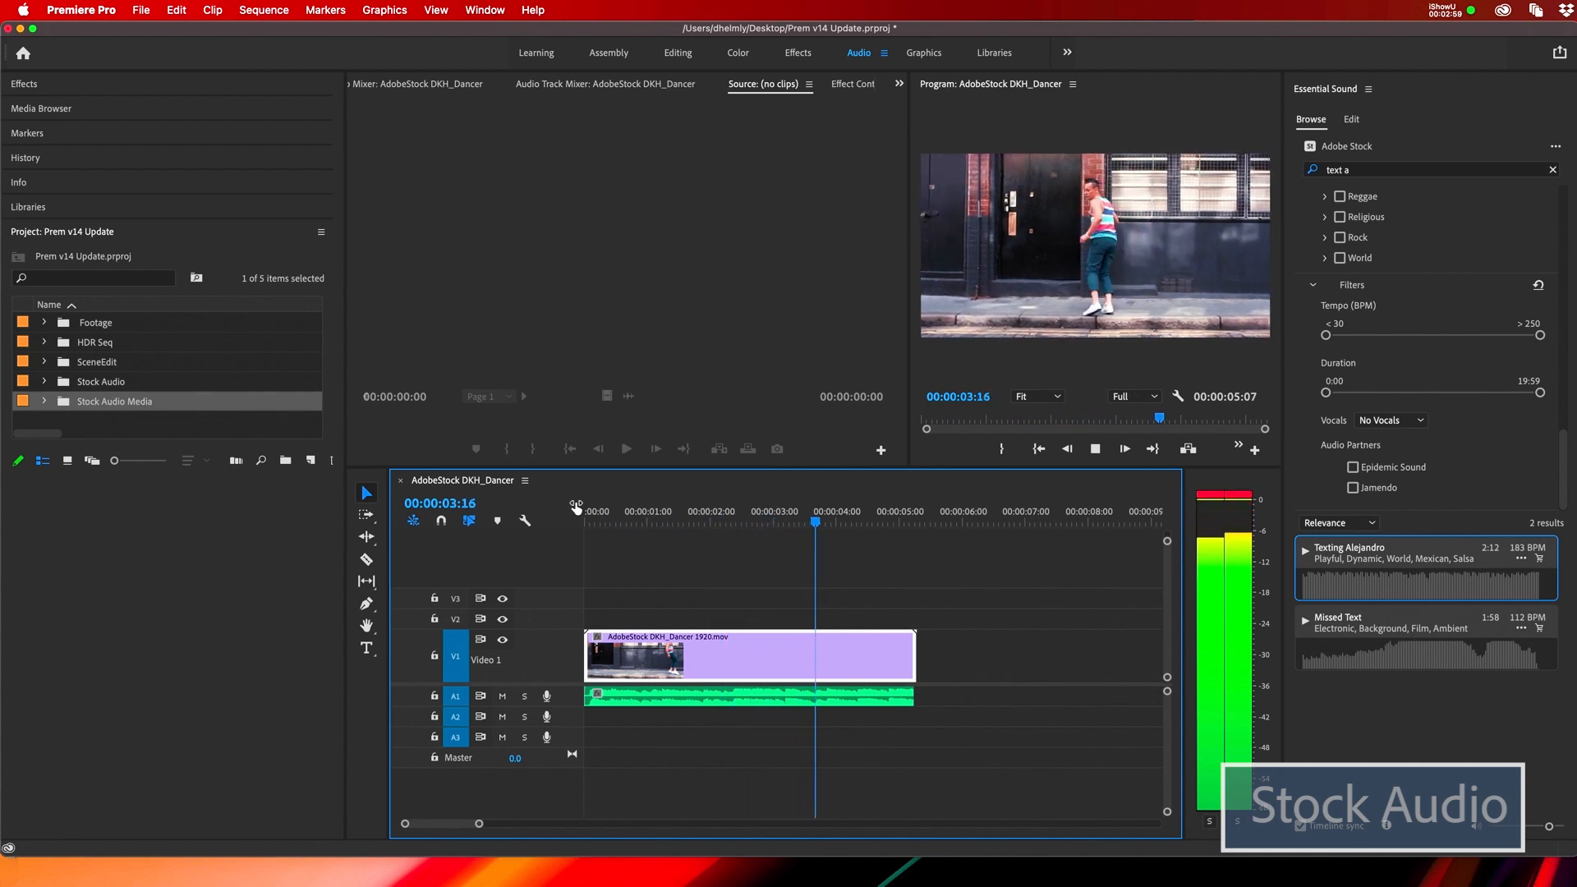
key("space")
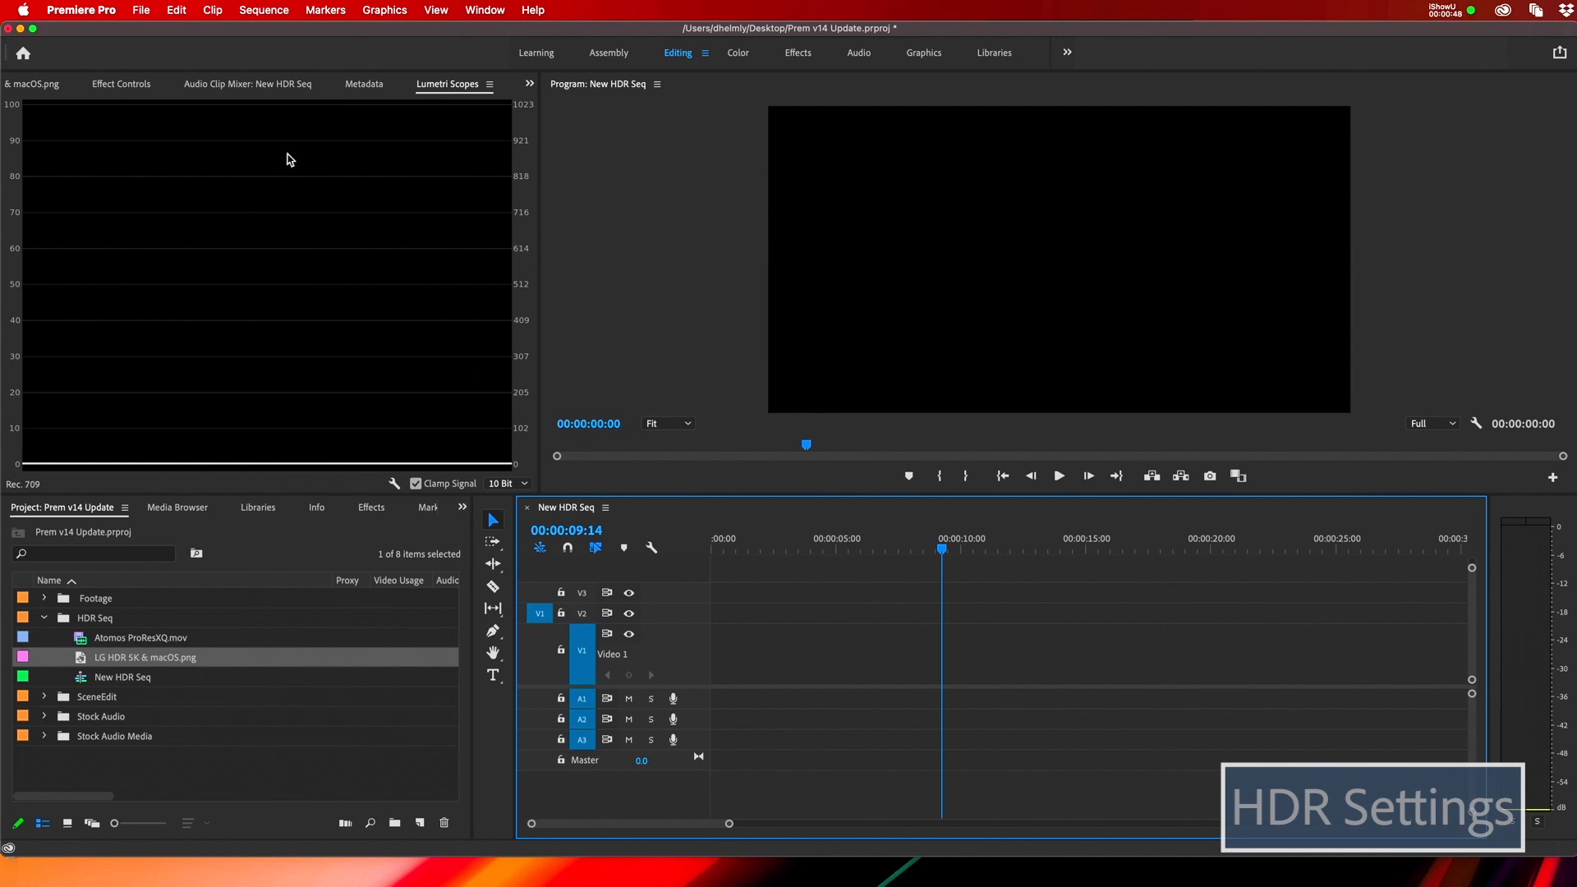
Review the sequence settings of the empty New HDR Seq, including its working color space.
left_click(254, 10)
left_click(257, 33)
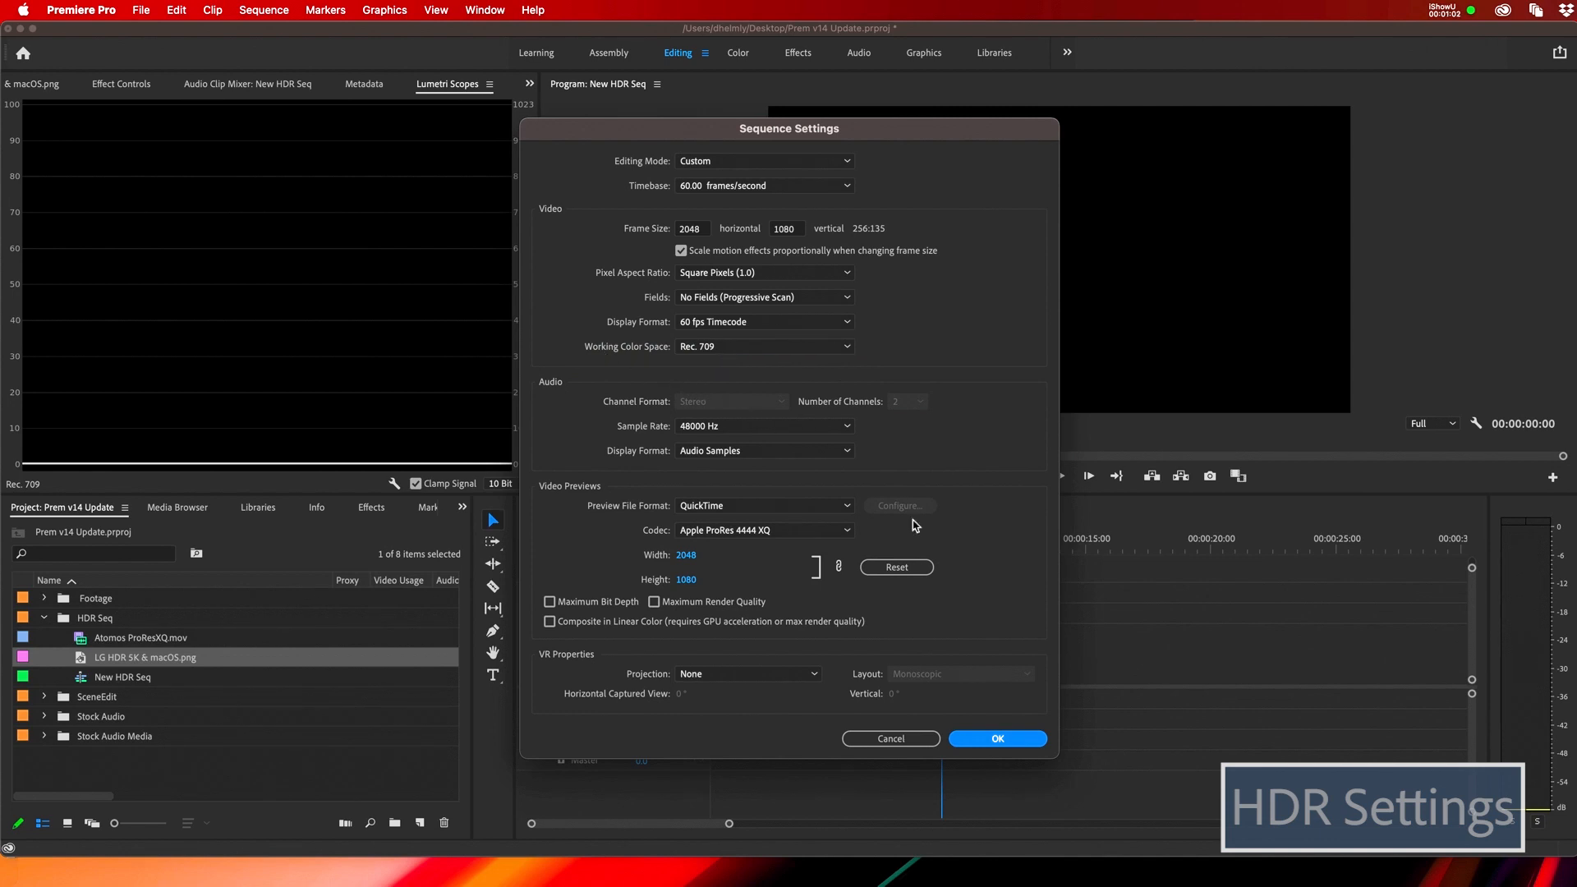
left_click(985, 739)
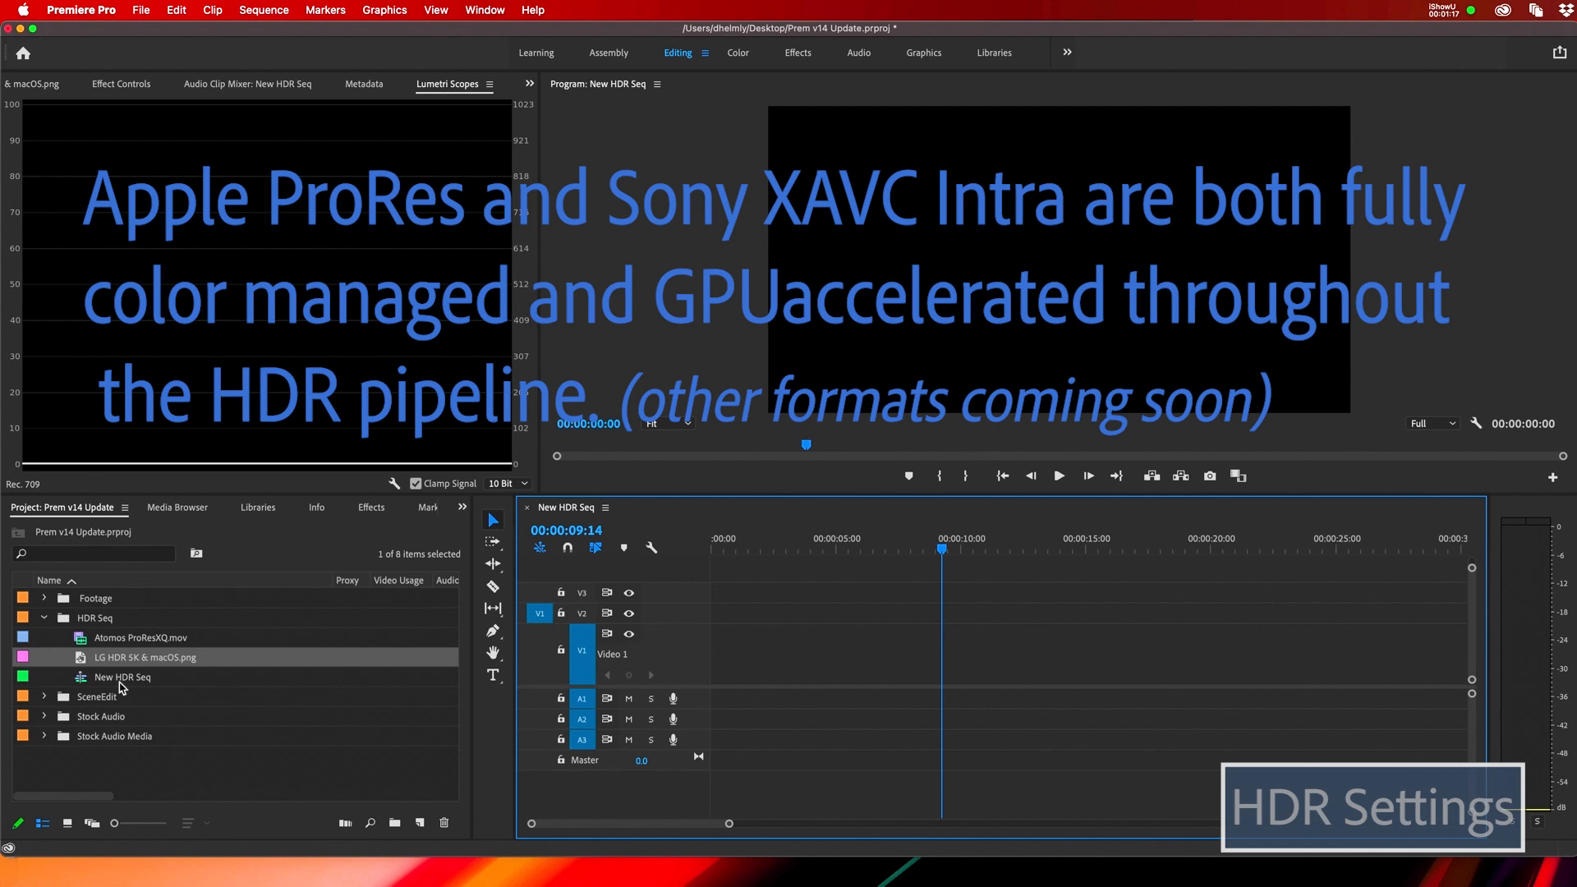
Place Atomos ProResXQ.mov at the start of New HDR Seq, changing the sequence settings to match the clip, and check its working color space.
left_click_drag(87, 641, 714, 638)
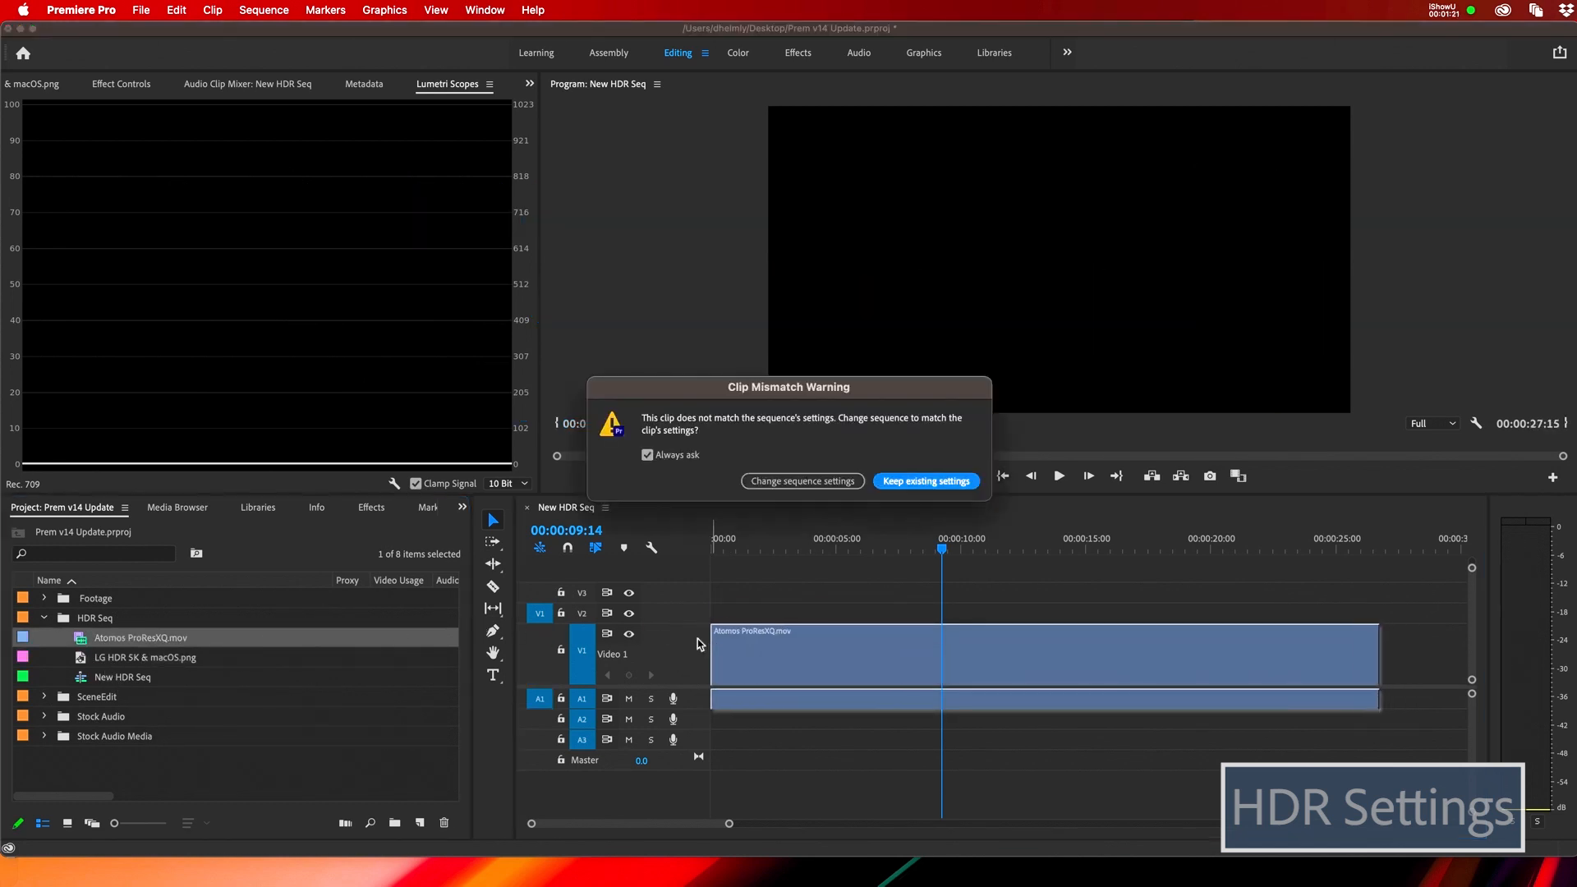
left_click(815, 481)
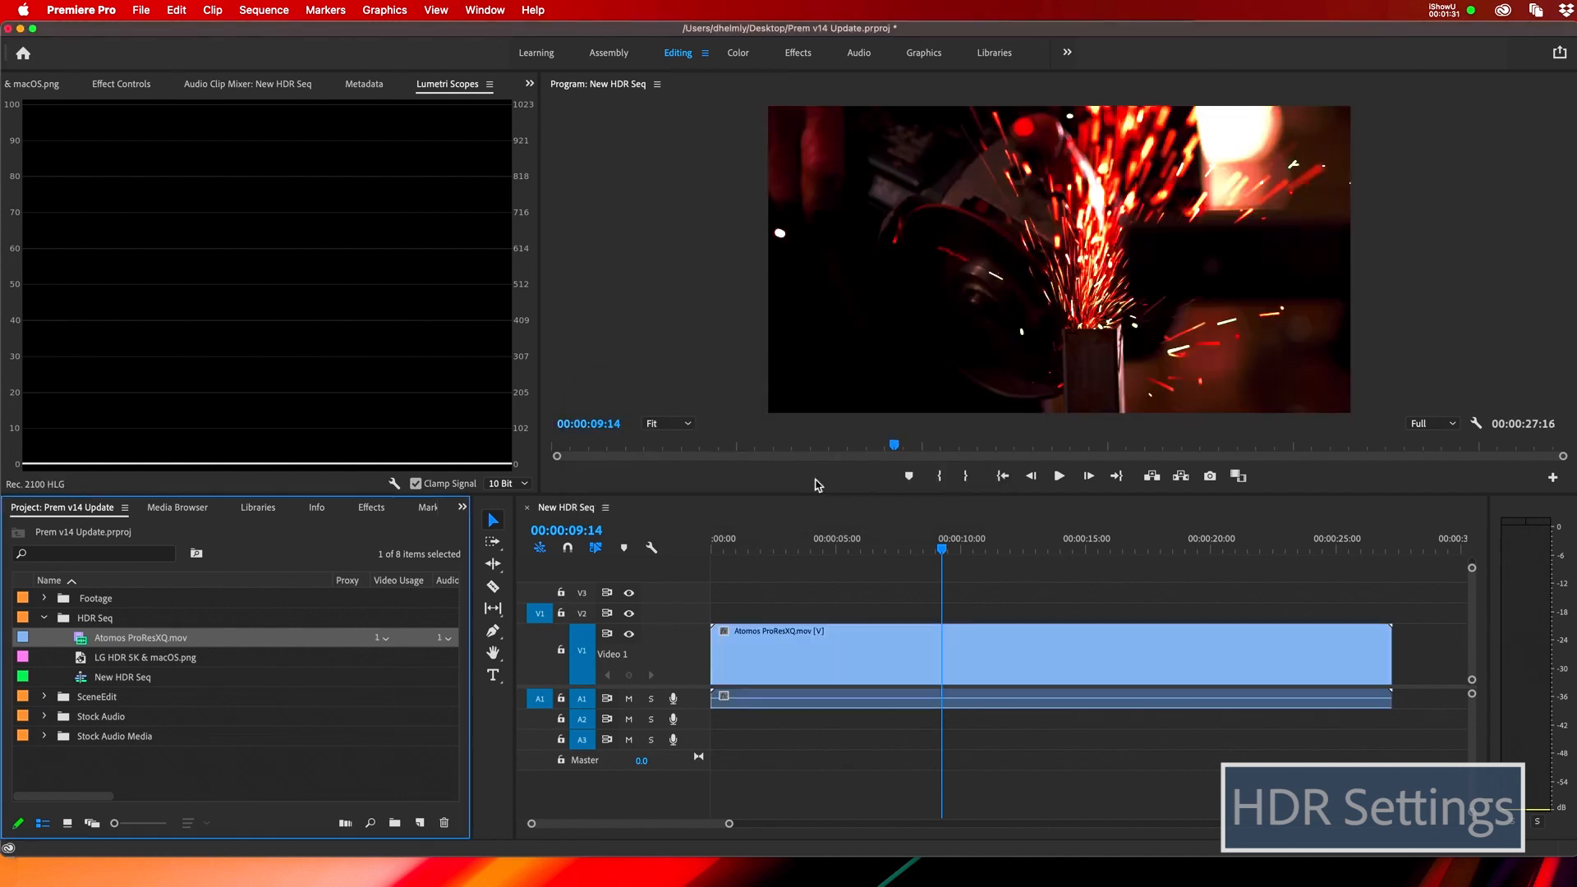
left_click(274, 10)
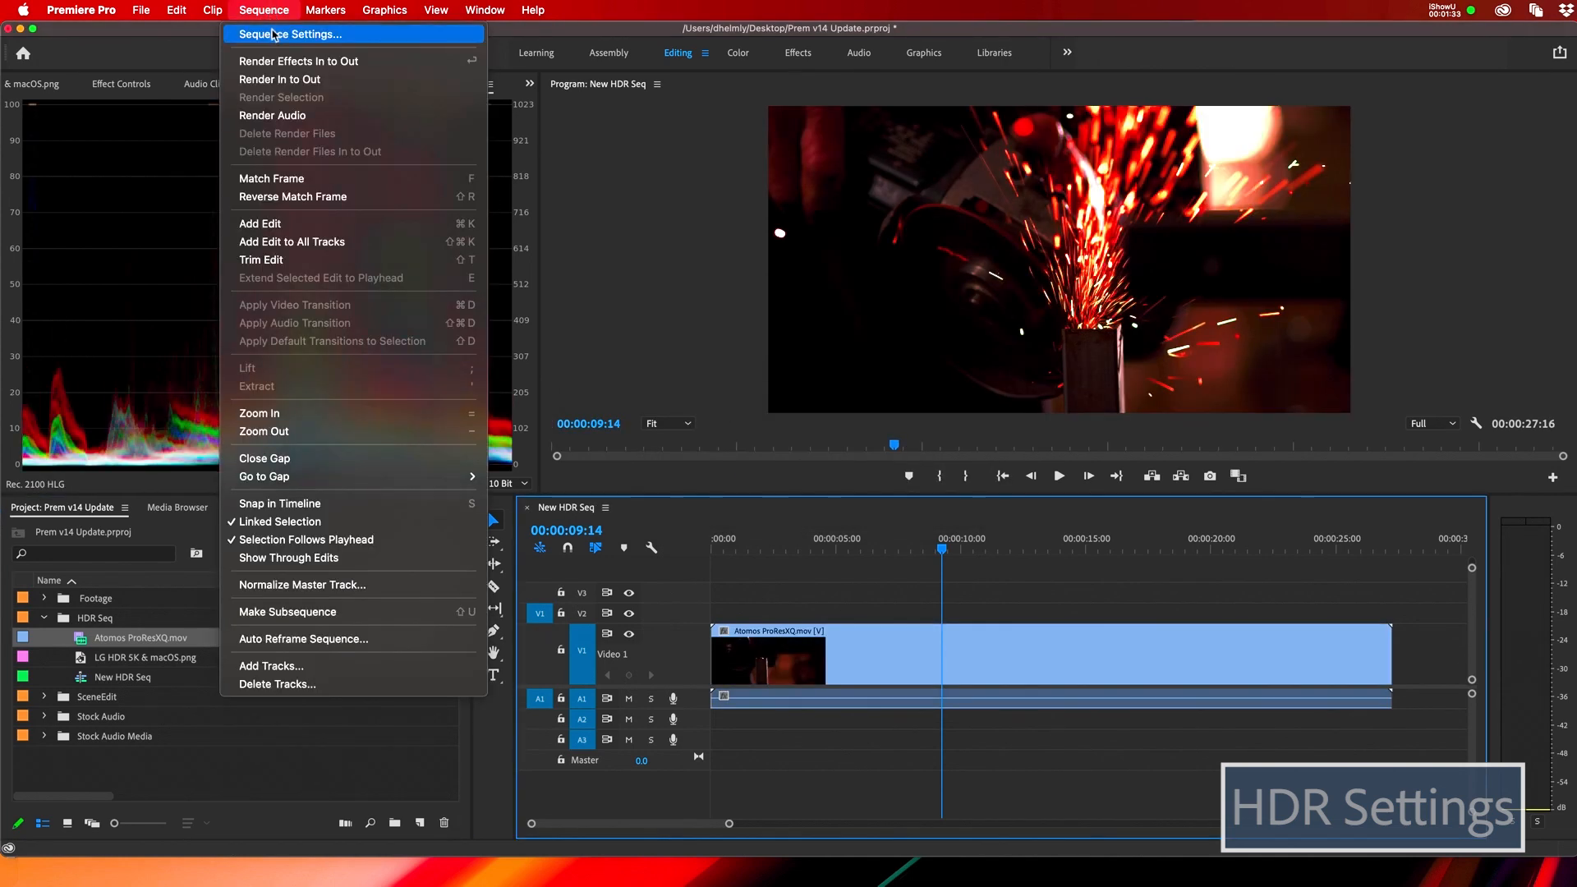
left_click(276, 35)
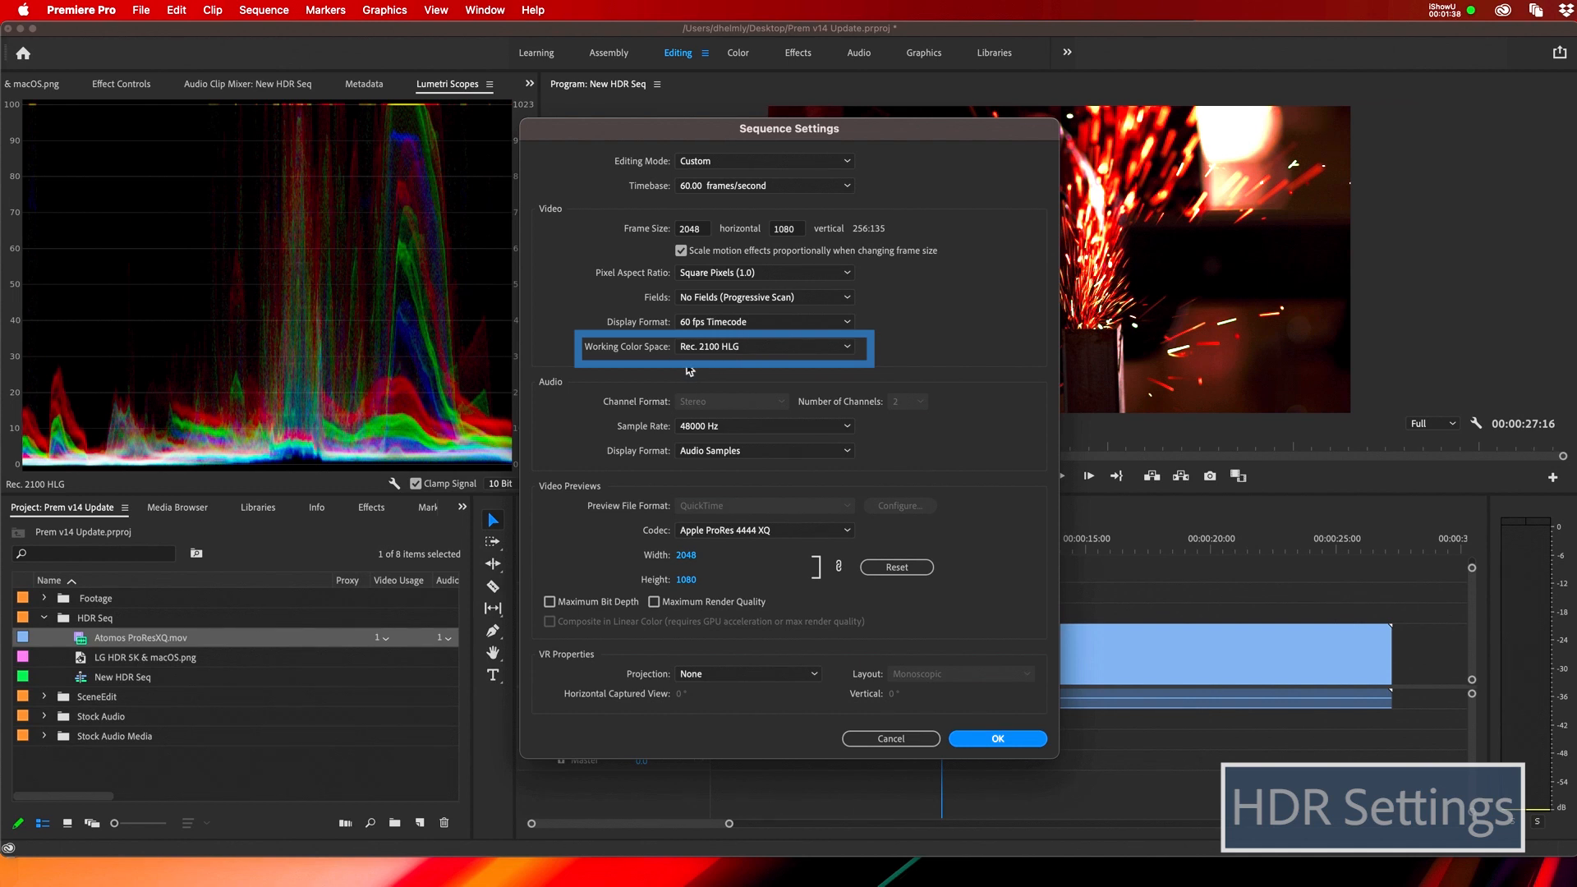
left_click(988, 742)
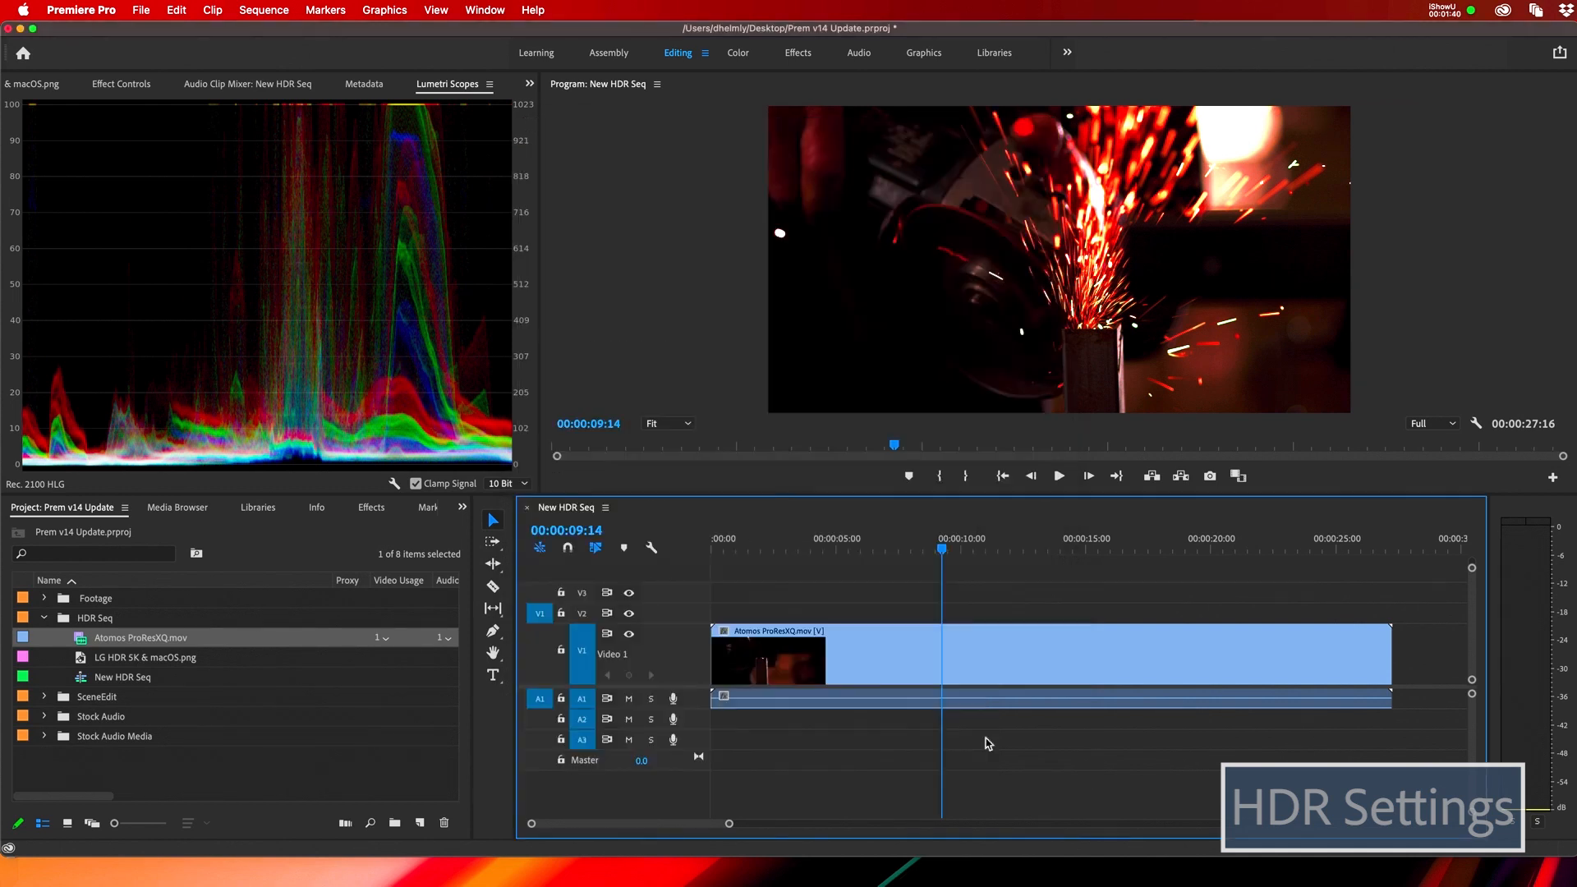
Inspect the properties of the Atomos ProResXQ.mov clip in the timeline, highlighting the Color Space entry.
left_click(886, 668)
right_click(885, 670)
mouse_move(1026, 885)
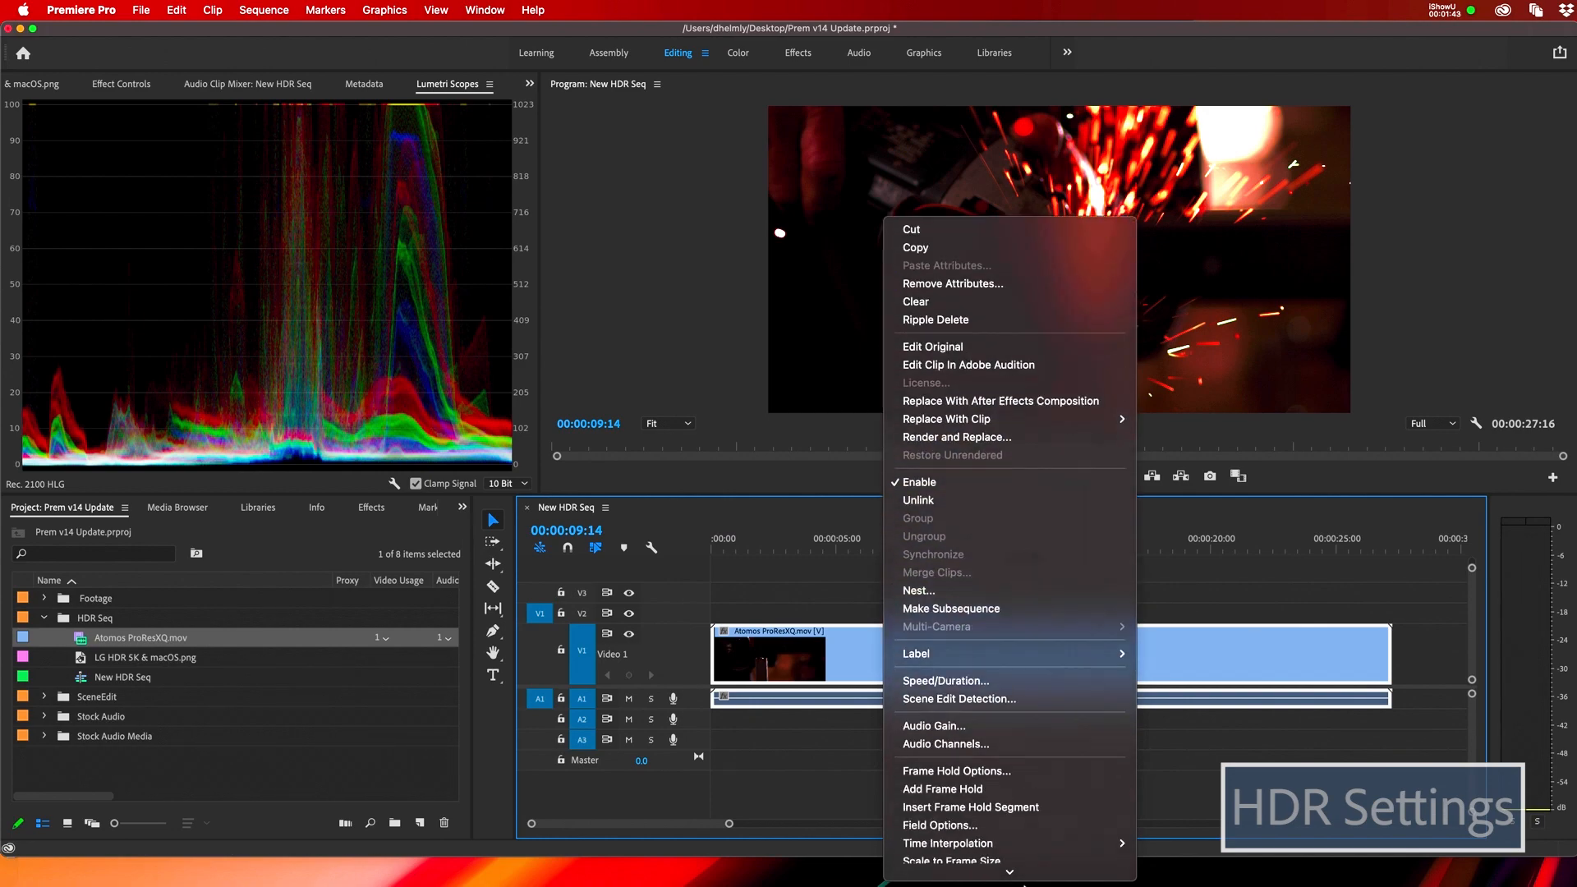
left_click(1019, 823)
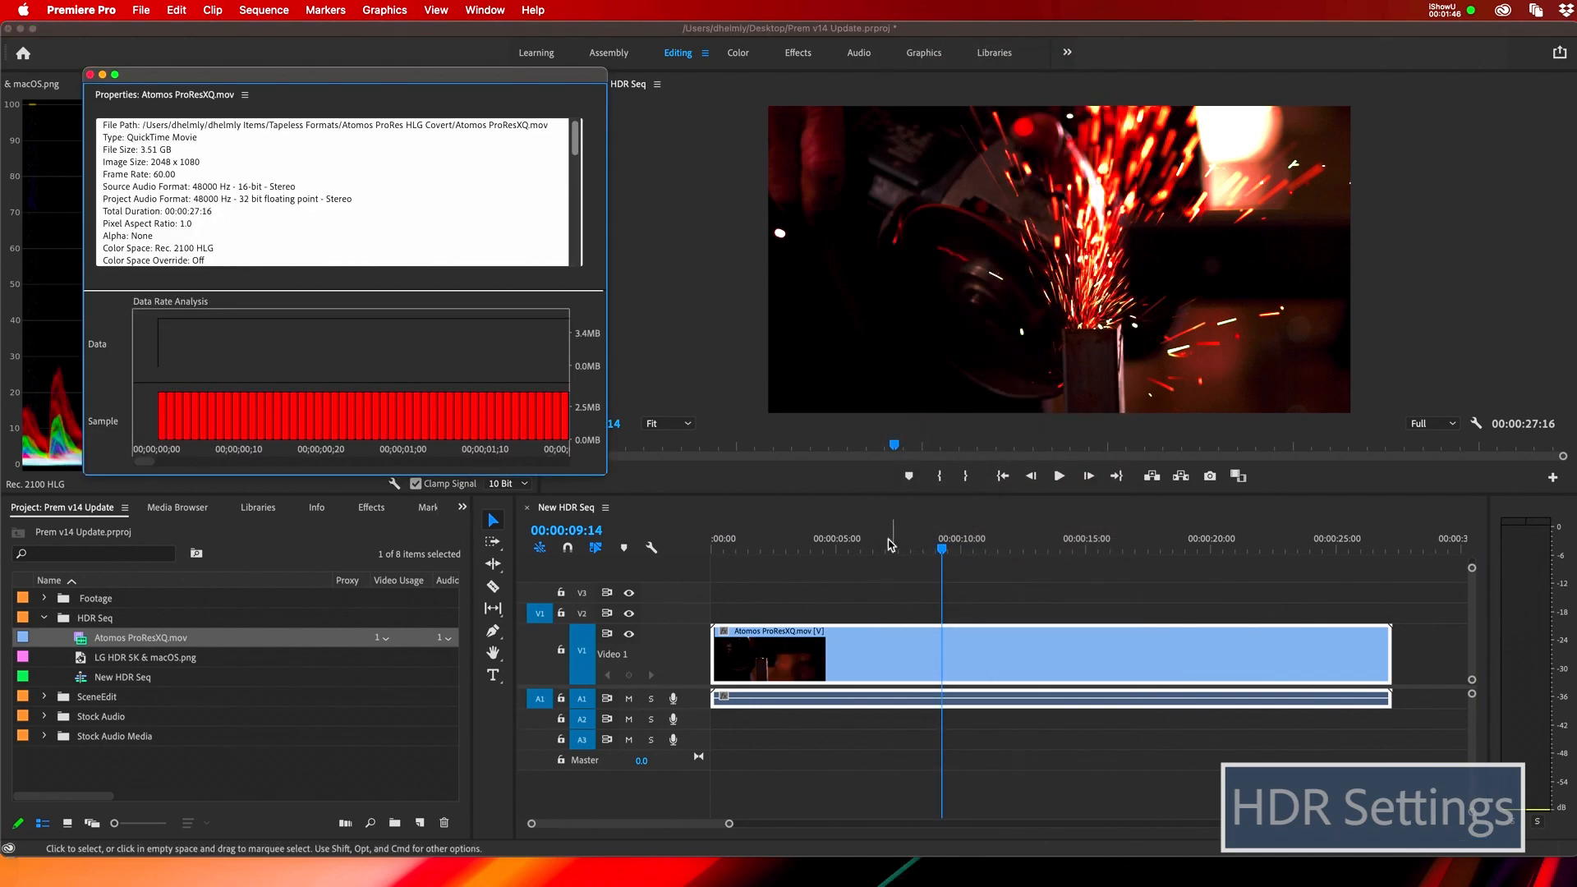
left_click_drag(485, 102, 769, 147)
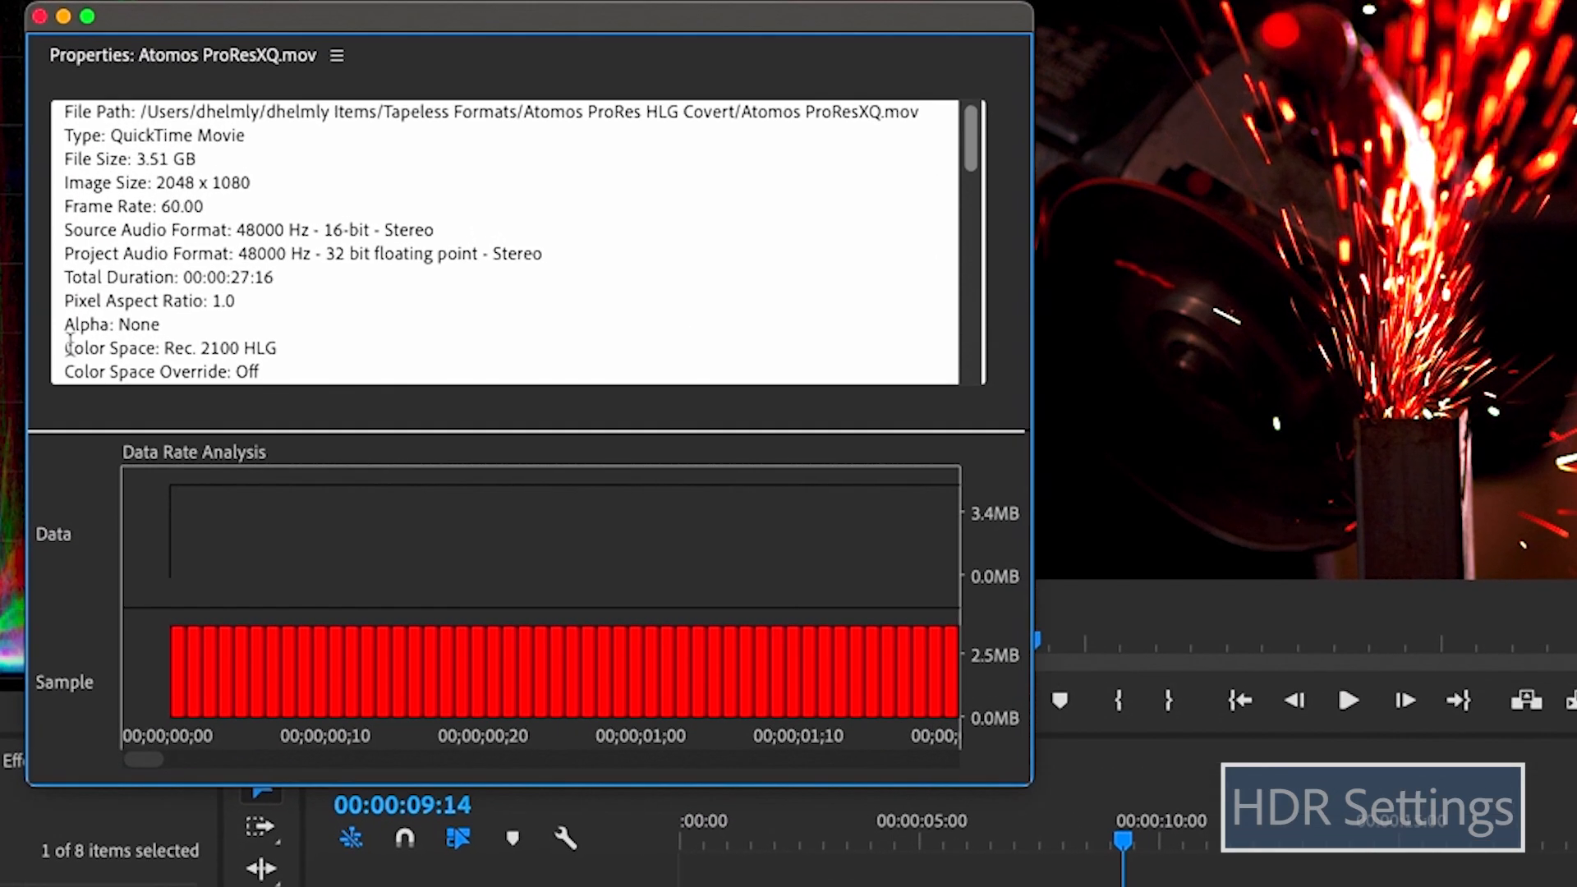
left_click_drag(394, 293, 533, 293)
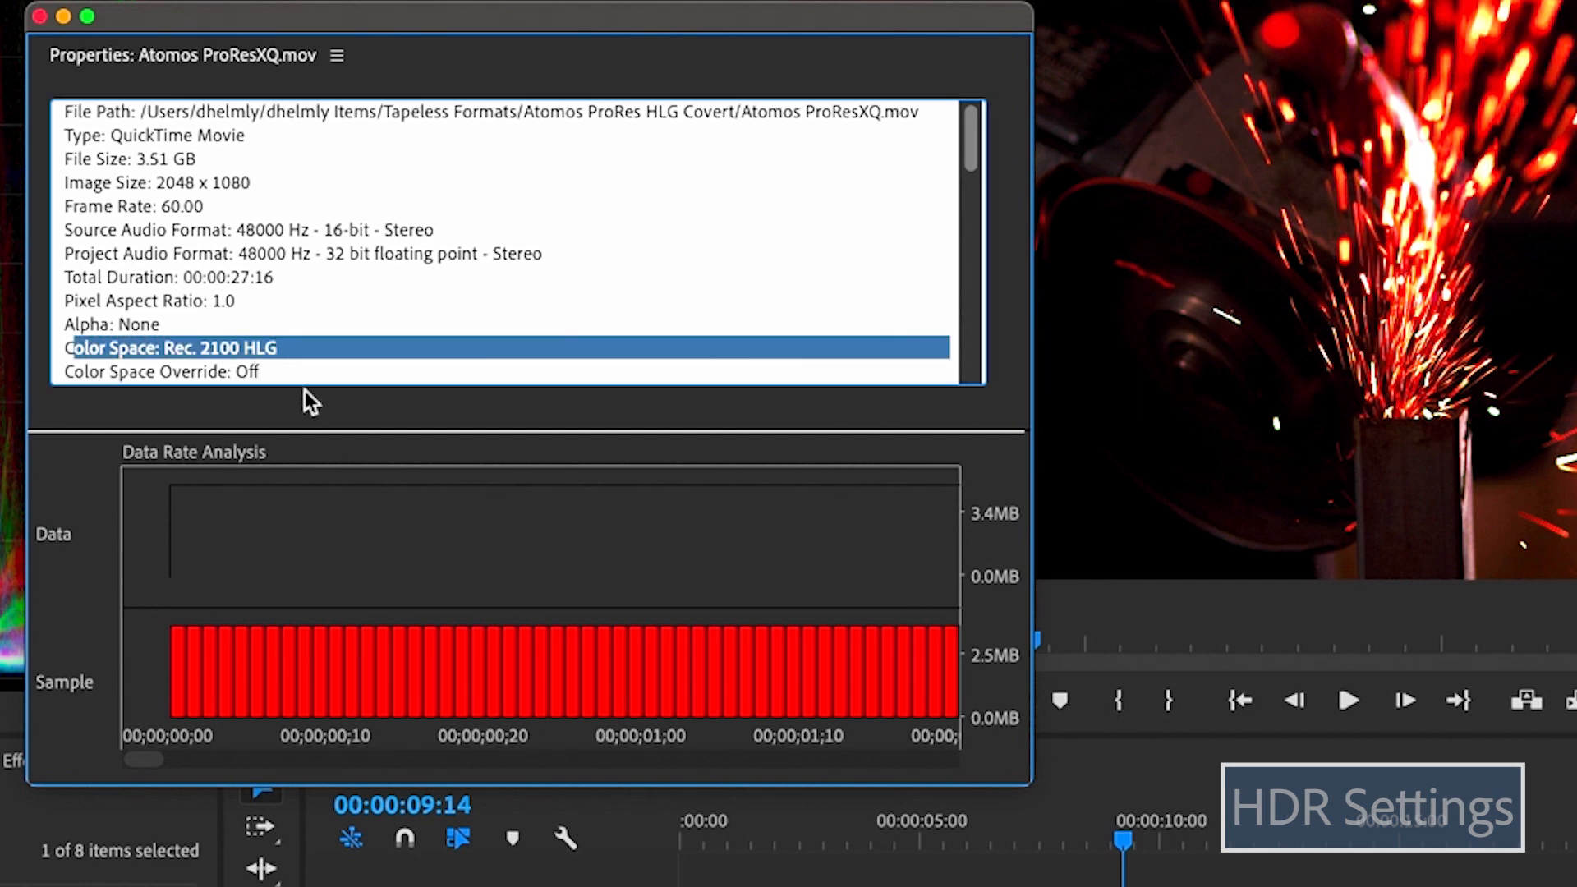
left_click(38, 18)
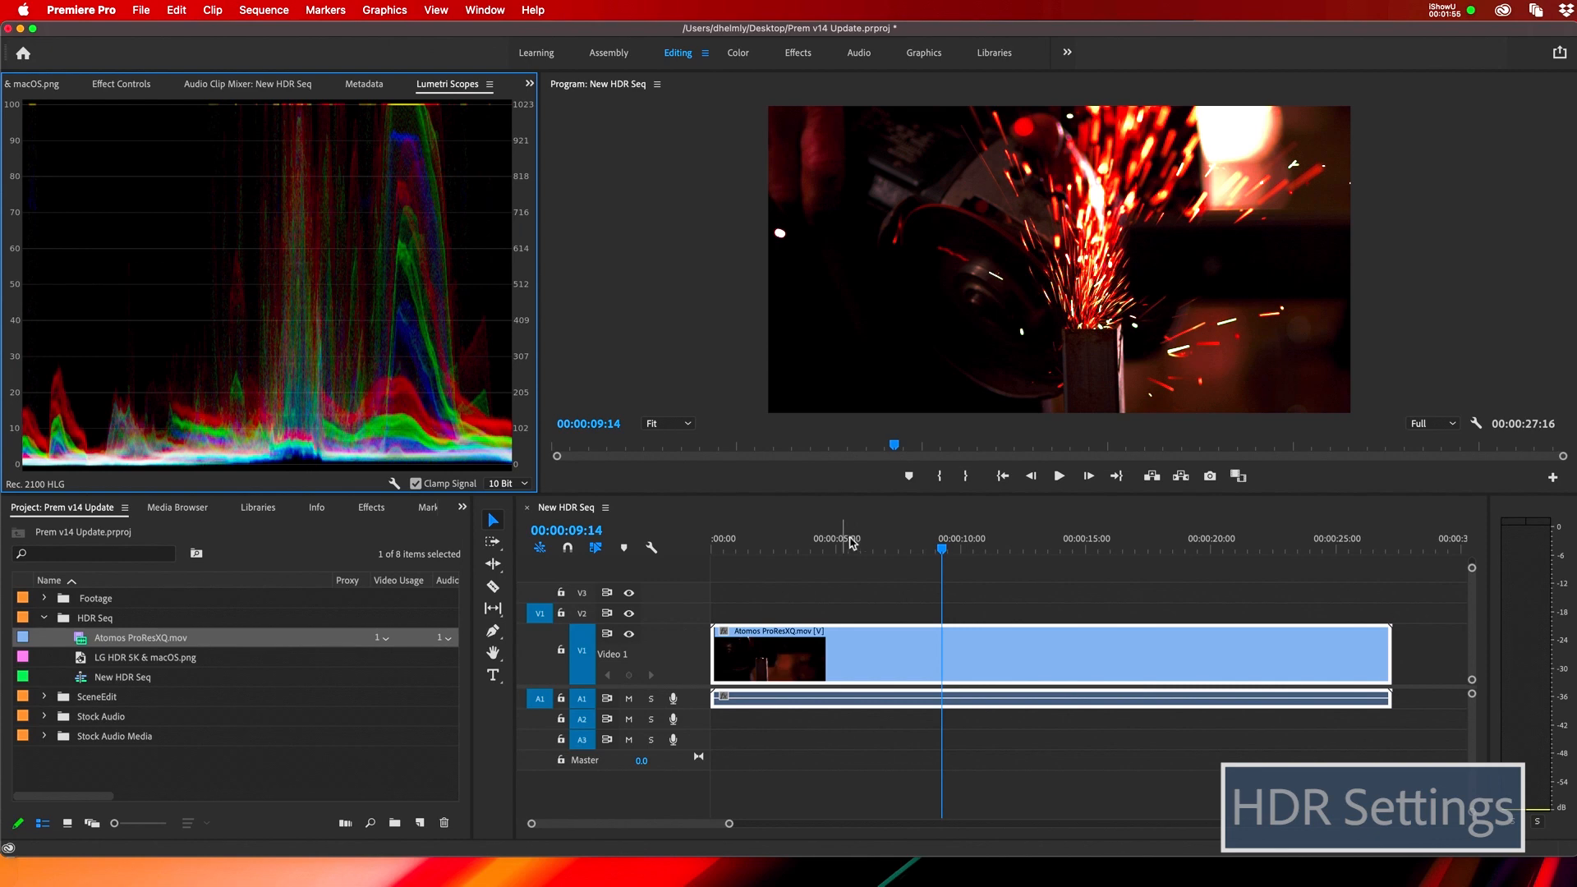
Create a new sequence directly from Atomos ProResXQ.mov in the HDR Seq bin and fit it in the timeline.
mouse_move(871, 549)
left_mouse_down()
mouse_move(841, 546)
mouse_move(872, 548)
left_mouse_up()
left_click(927, 549)
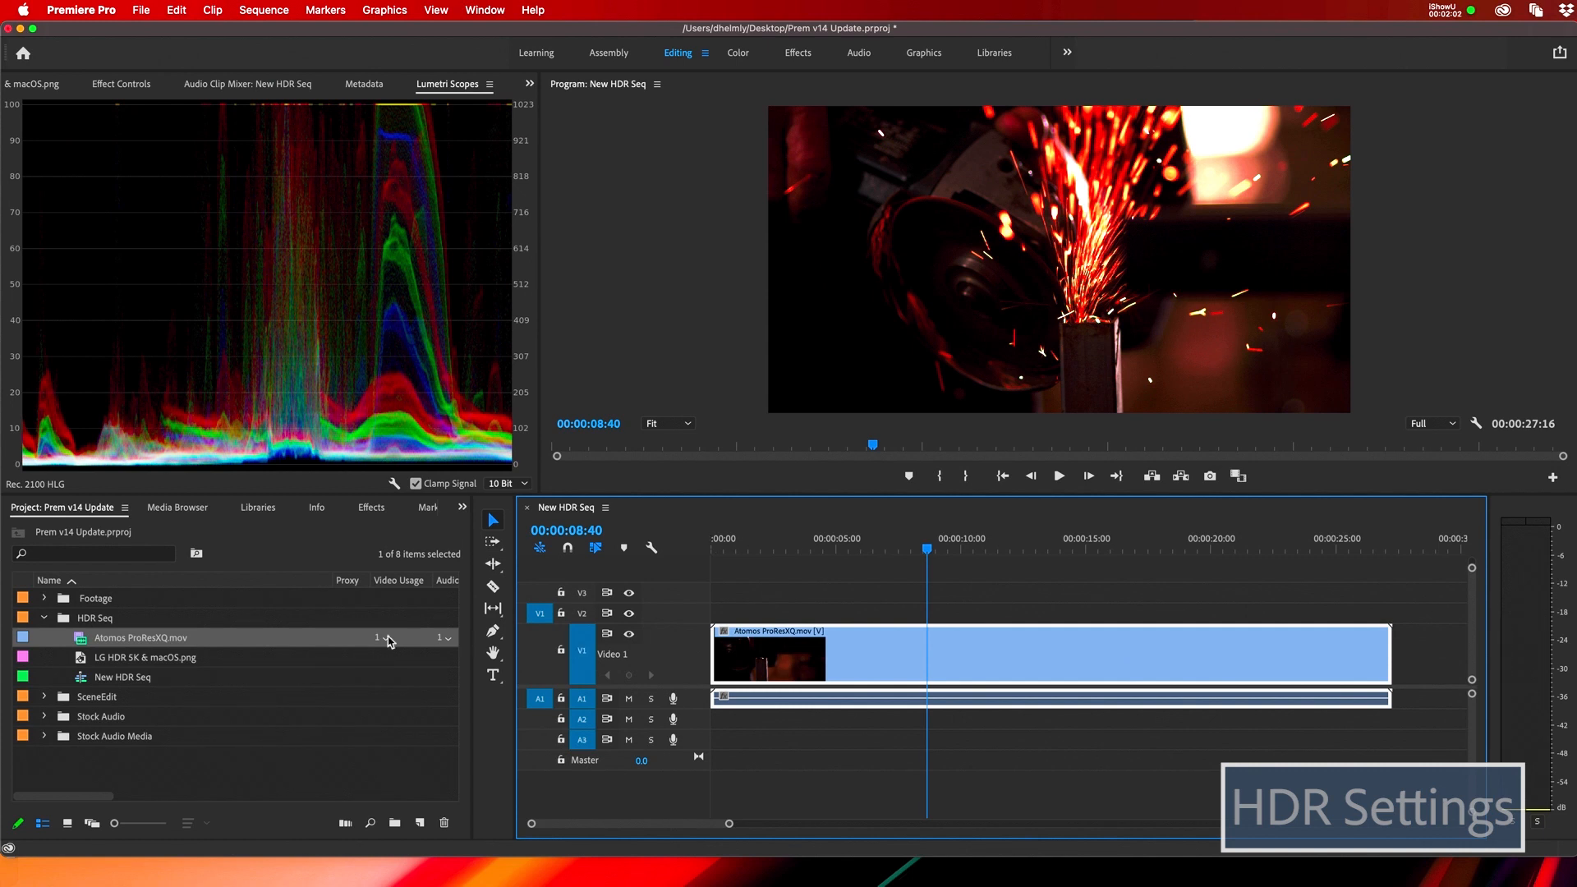
left_click(83, 645)
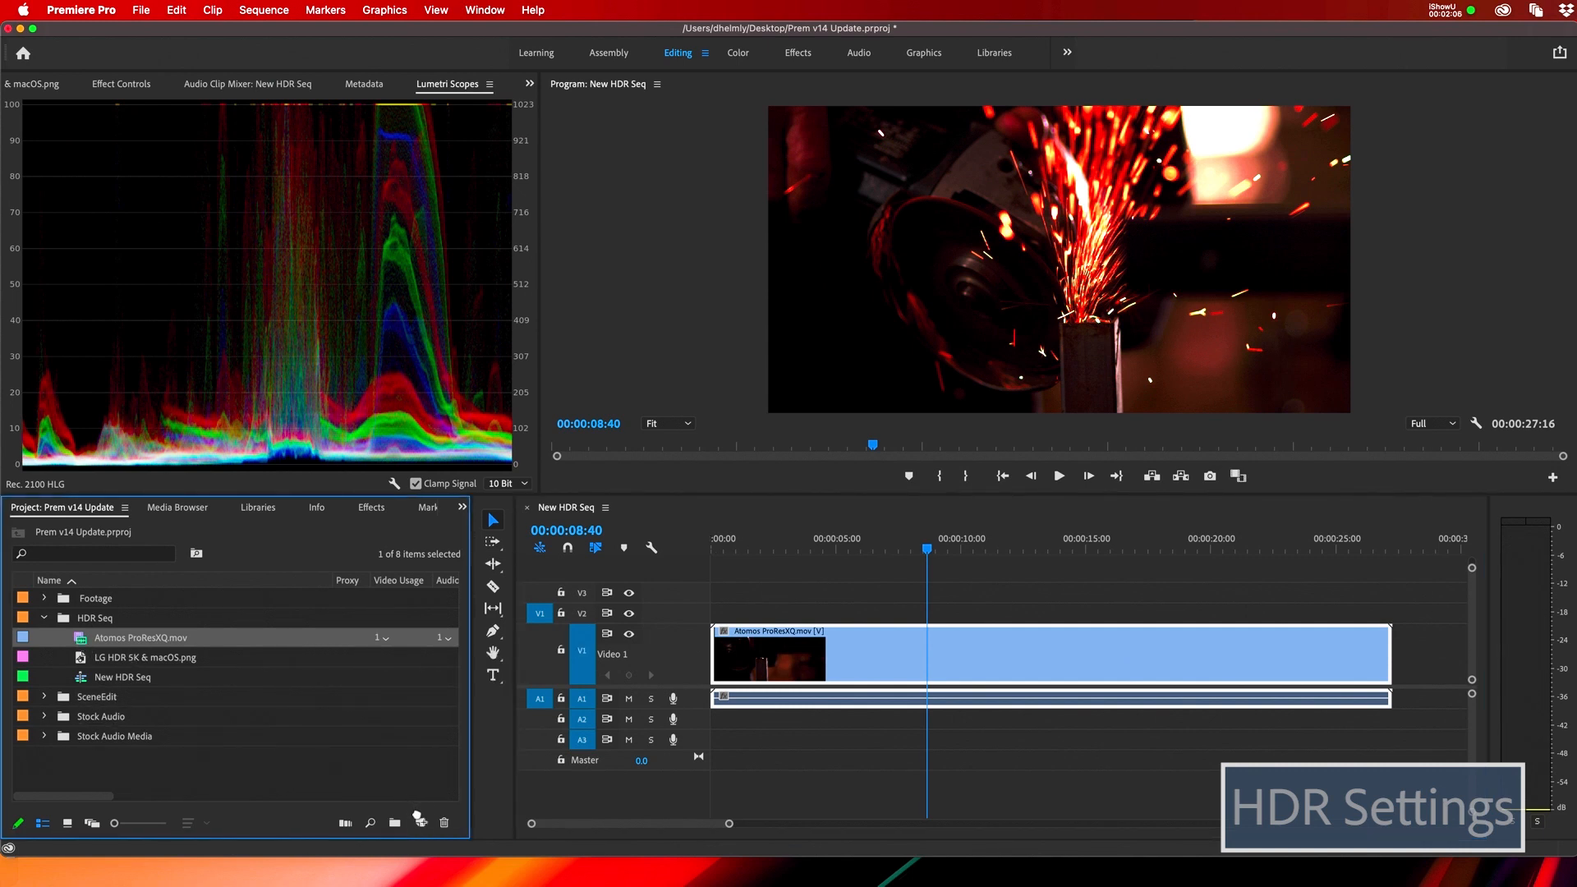
left_click_drag(420, 824, 420, 823)
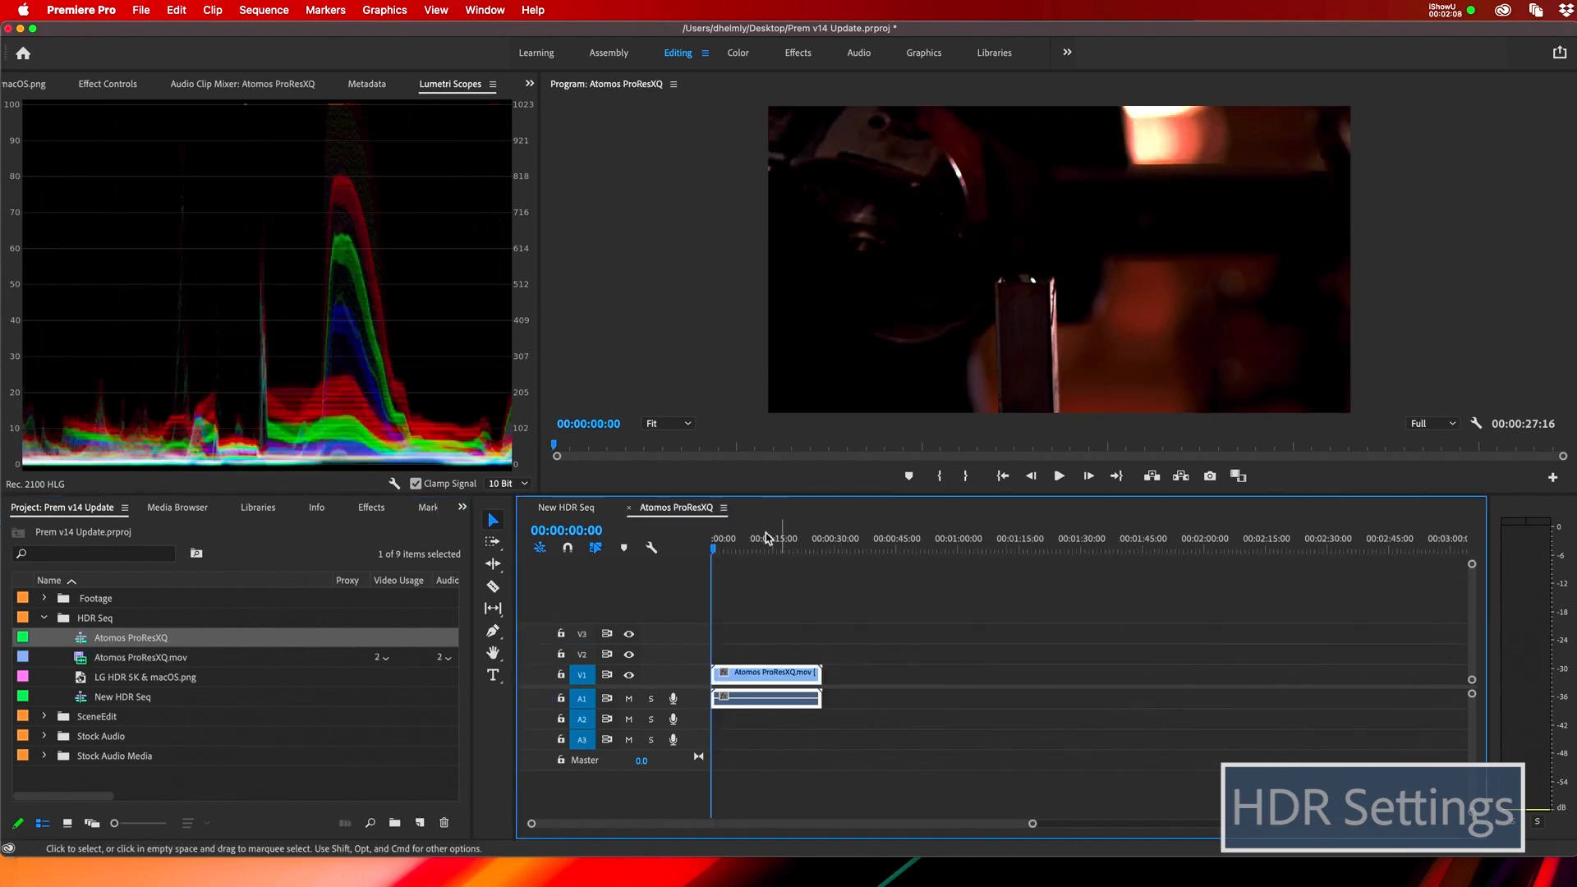
key("backslash")
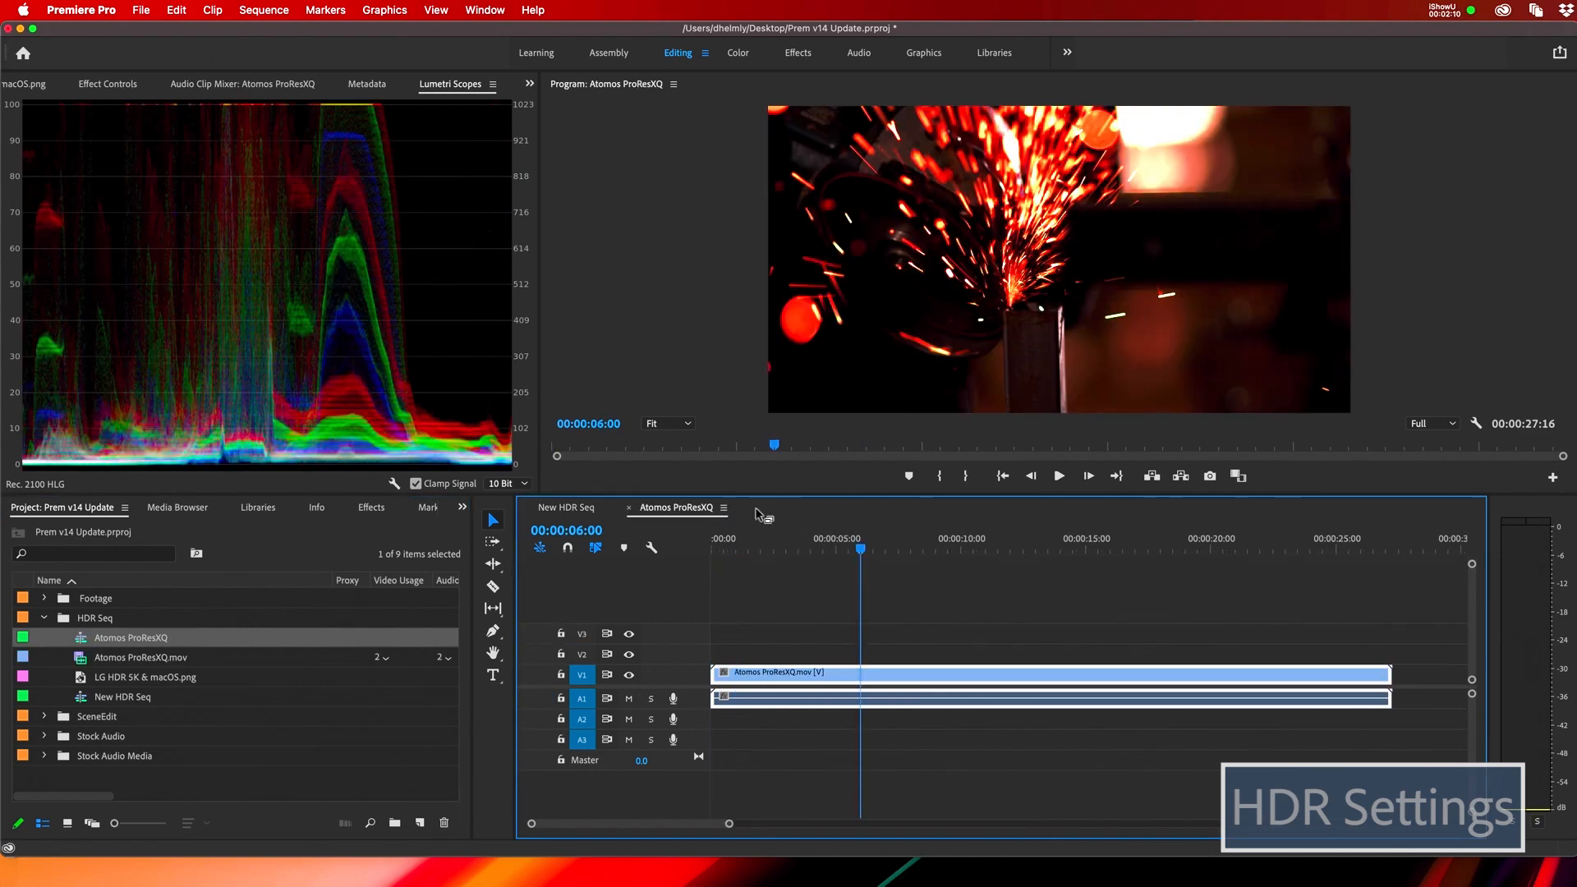
Review the working color space options in the Atomos ProResXQ sequence settings, leaving Rec. 2100 HLG selected.
left_click(255, 10)
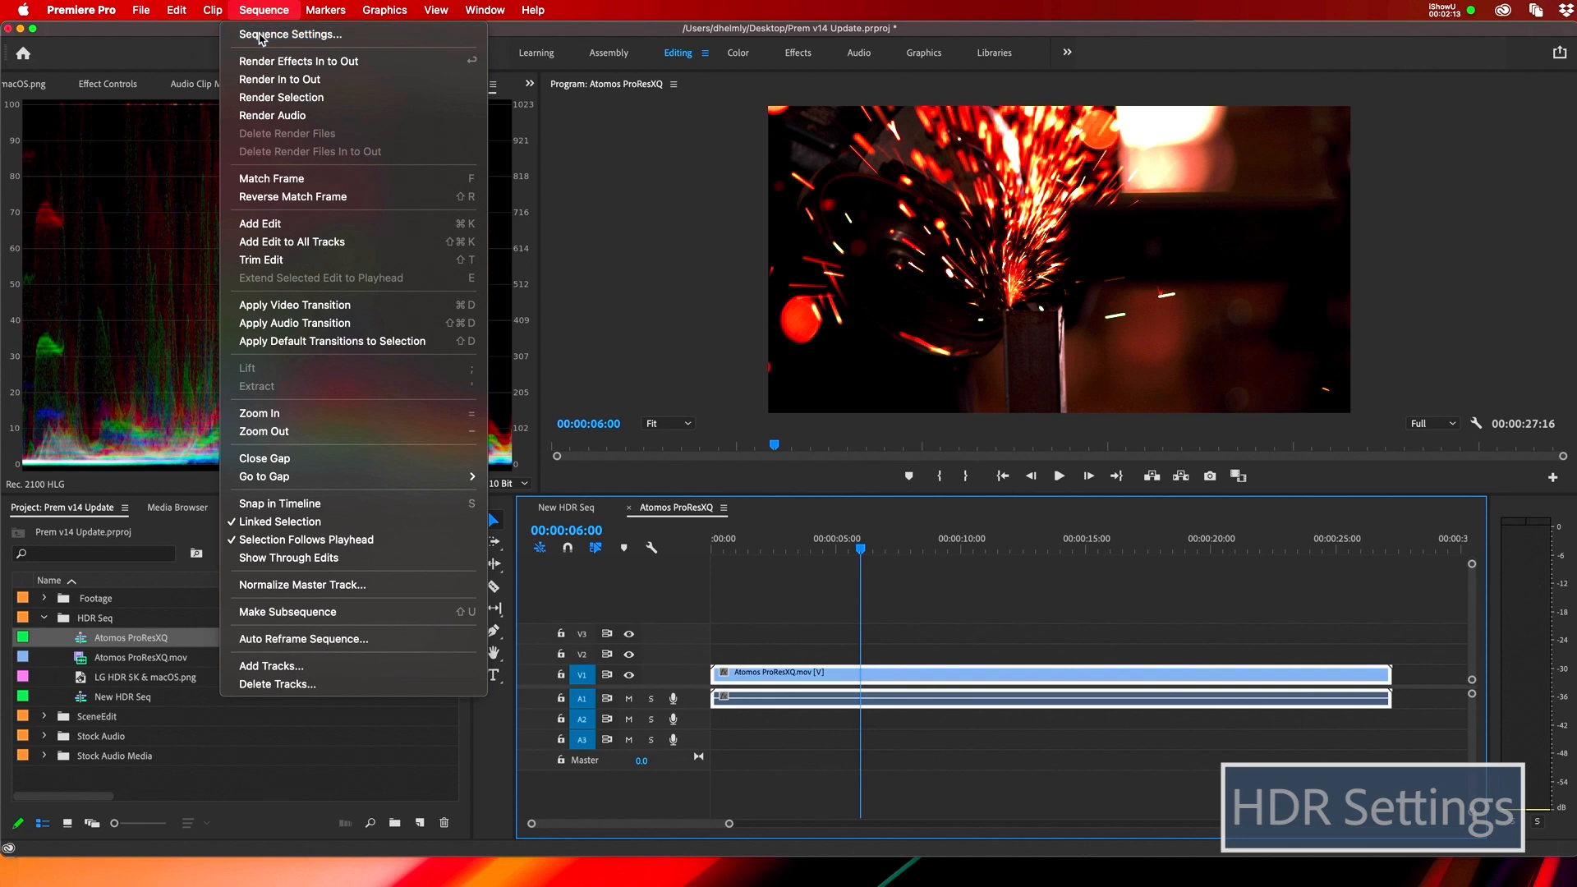
left_click(260, 35)
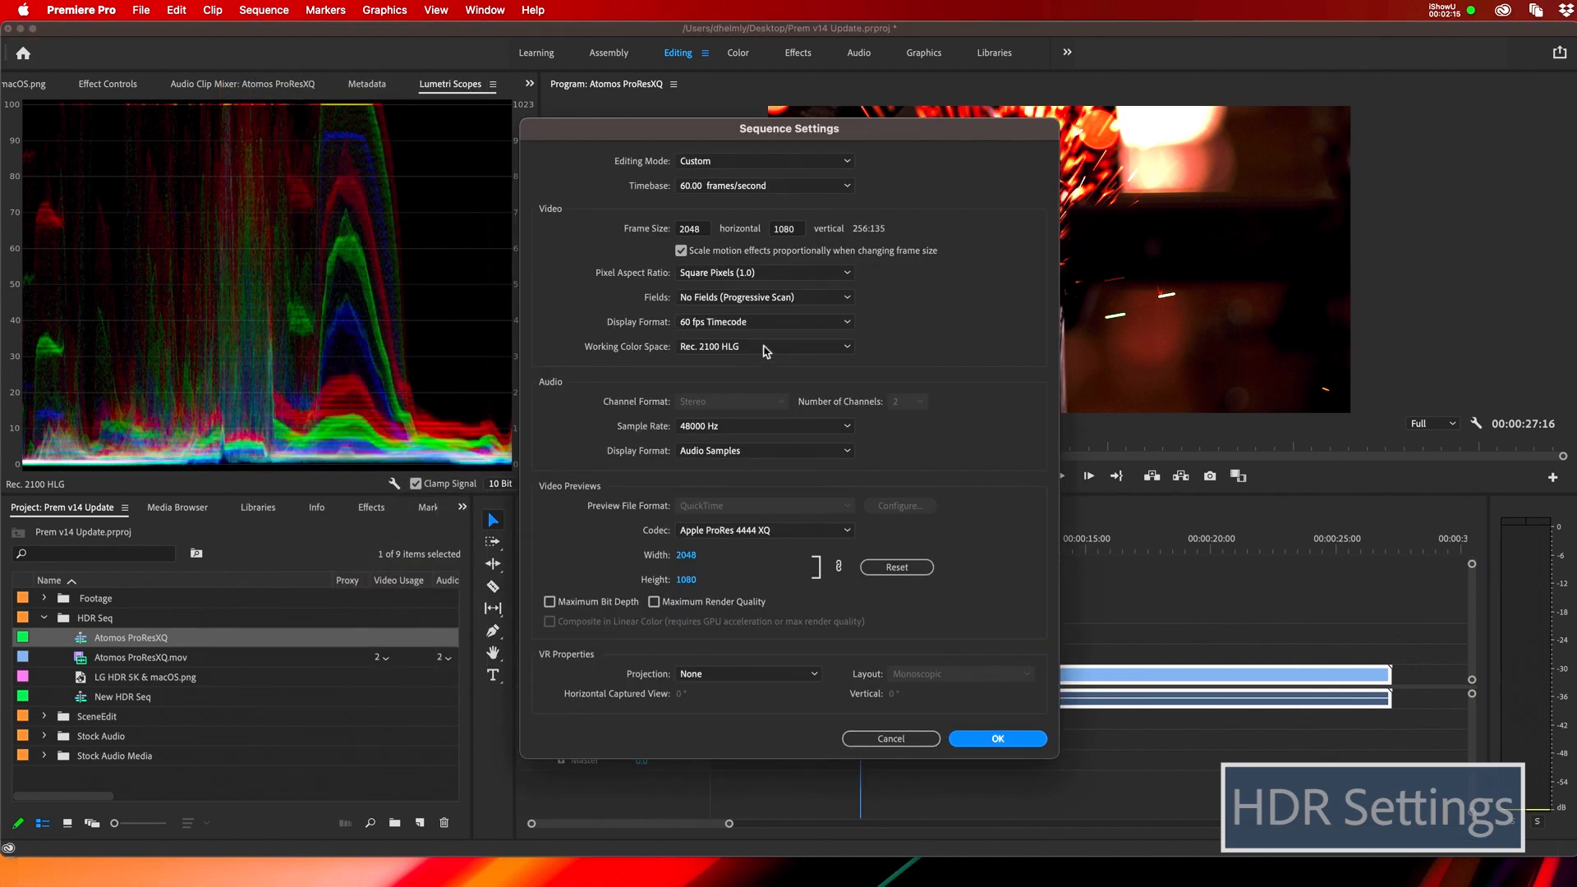
left_click(850, 347)
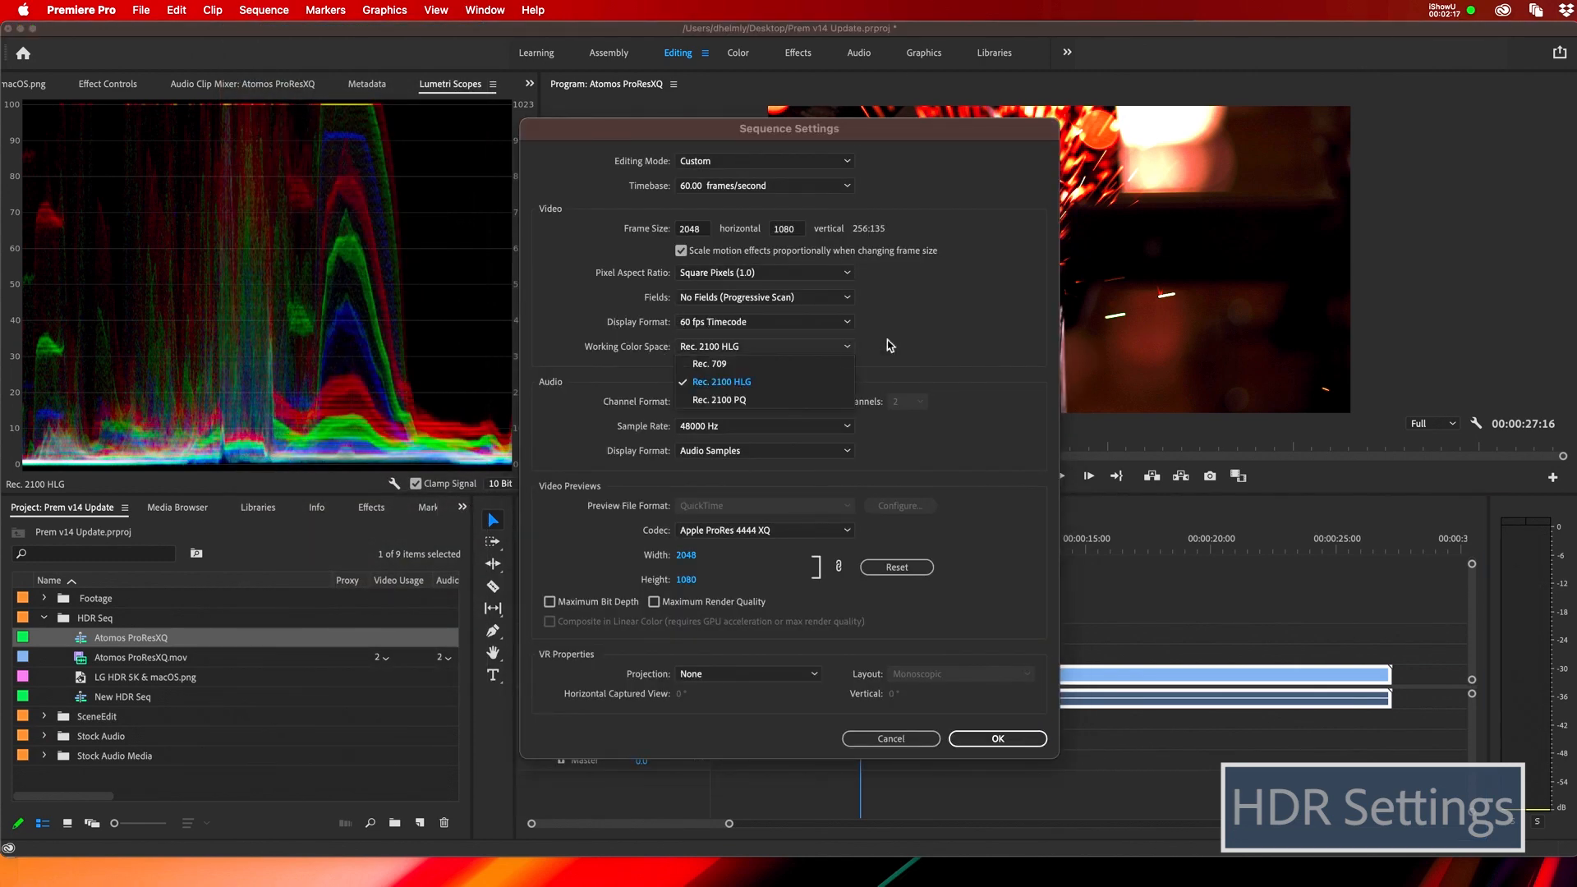
left_click(915, 338)
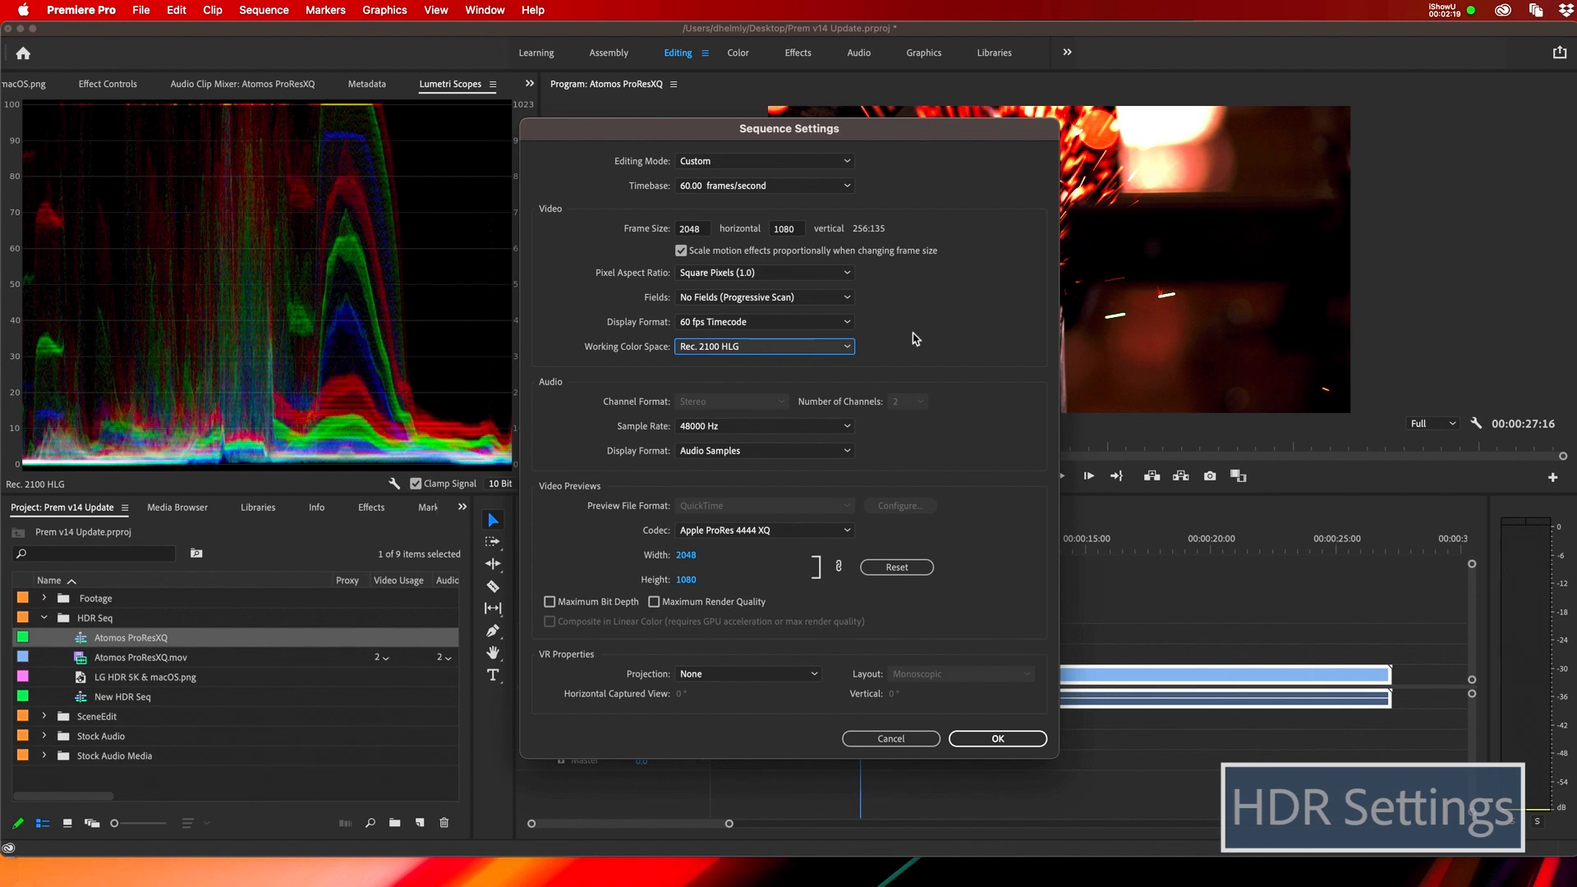
left_click(997, 738)
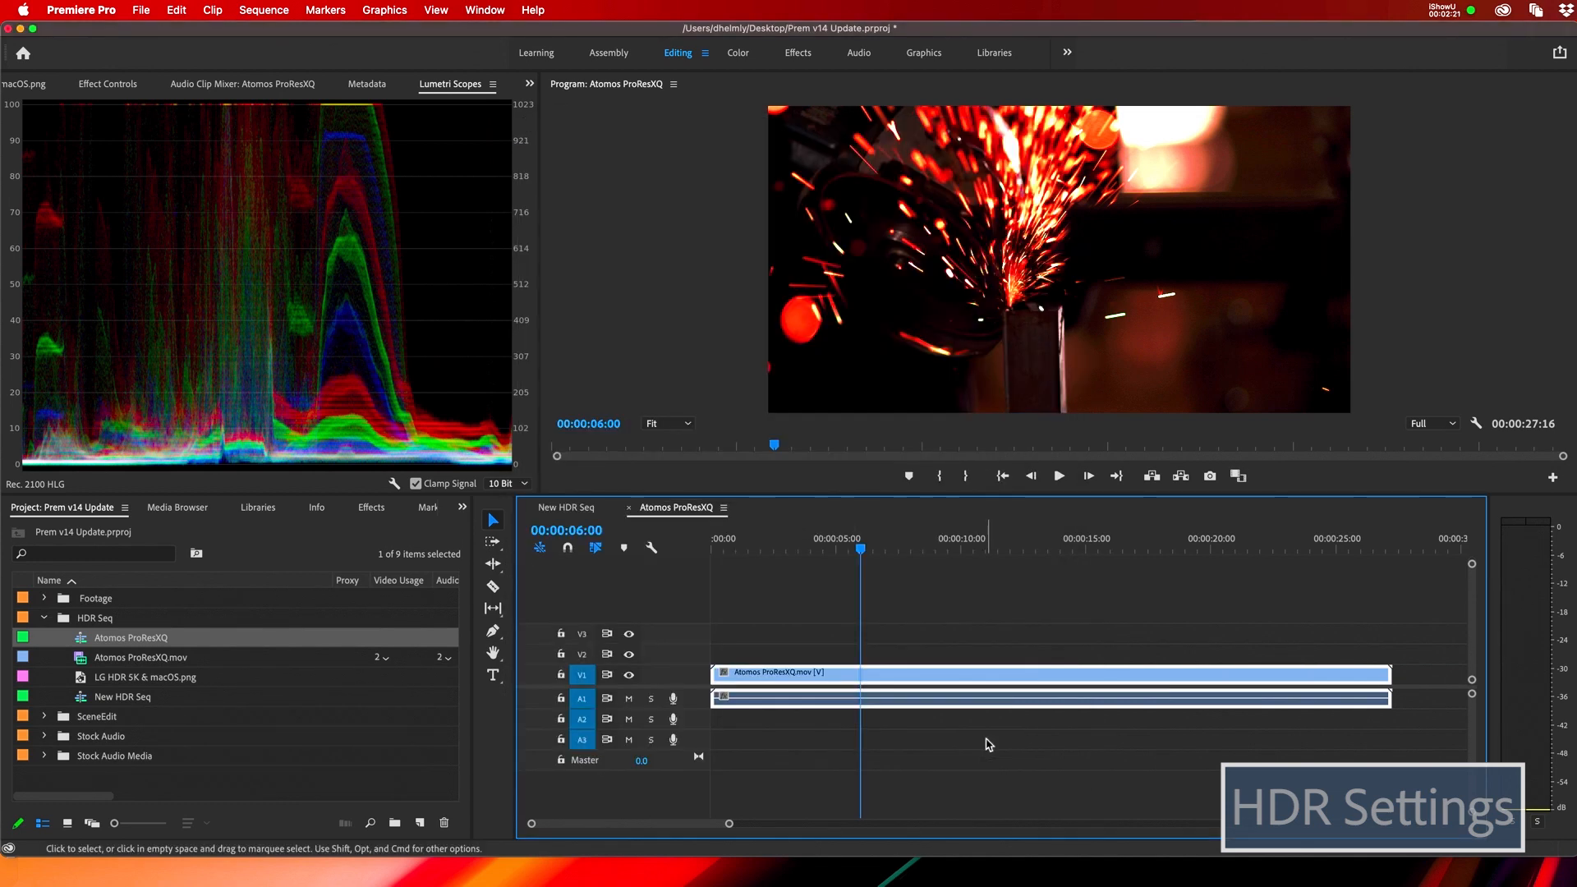
Open Interpret Footage for the Atomos ProResXQ.mov source clip and inspect the Color Space Override choices under Color Management.
left_click(79, 658)
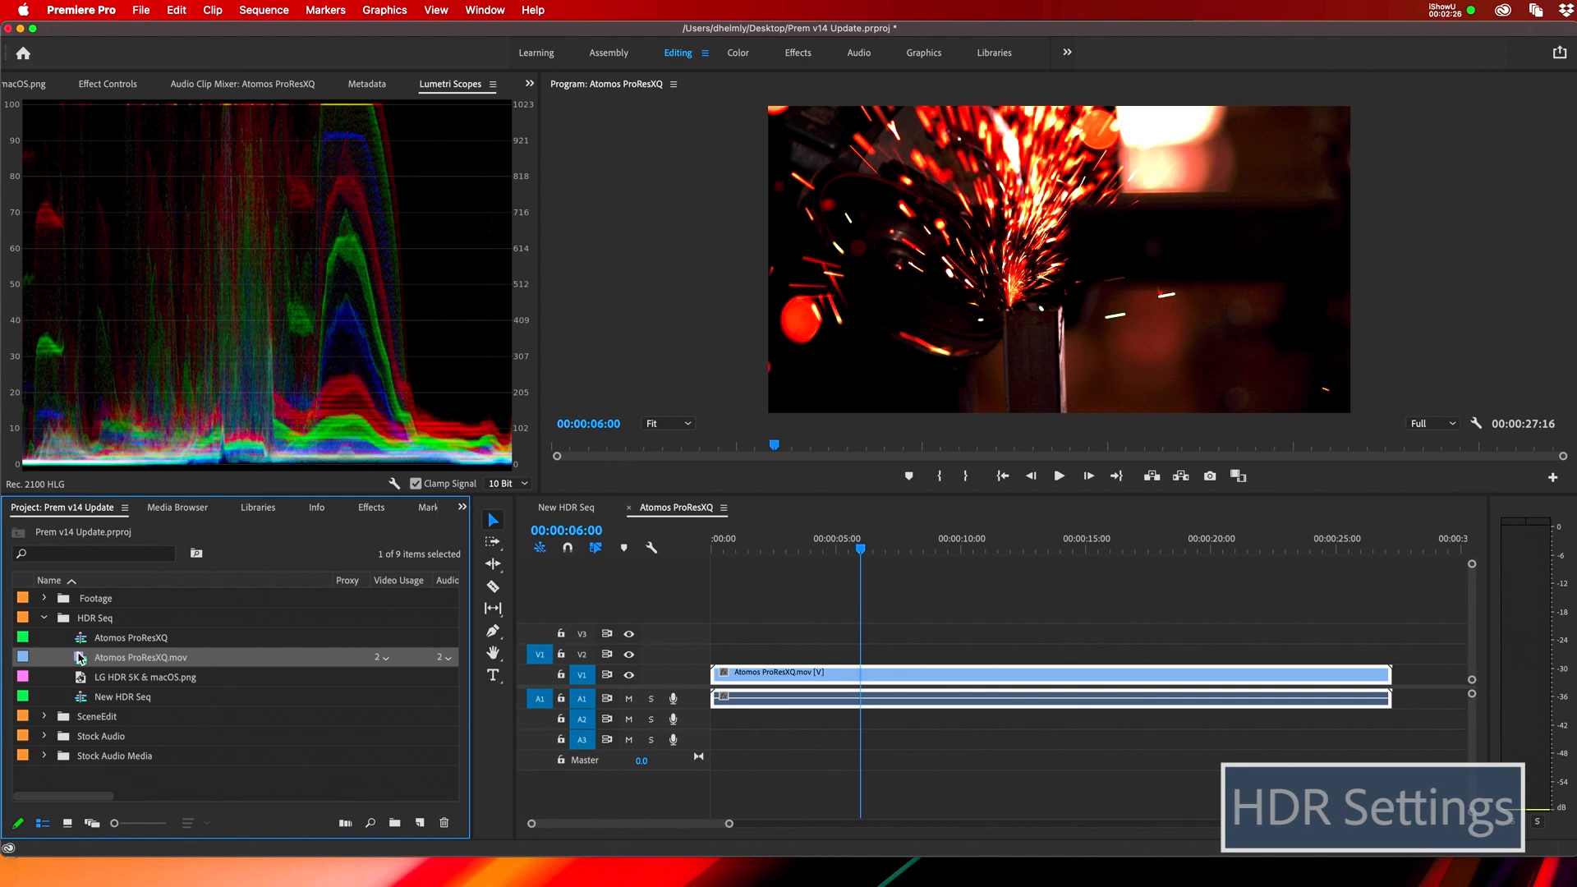
right_click(79, 658)
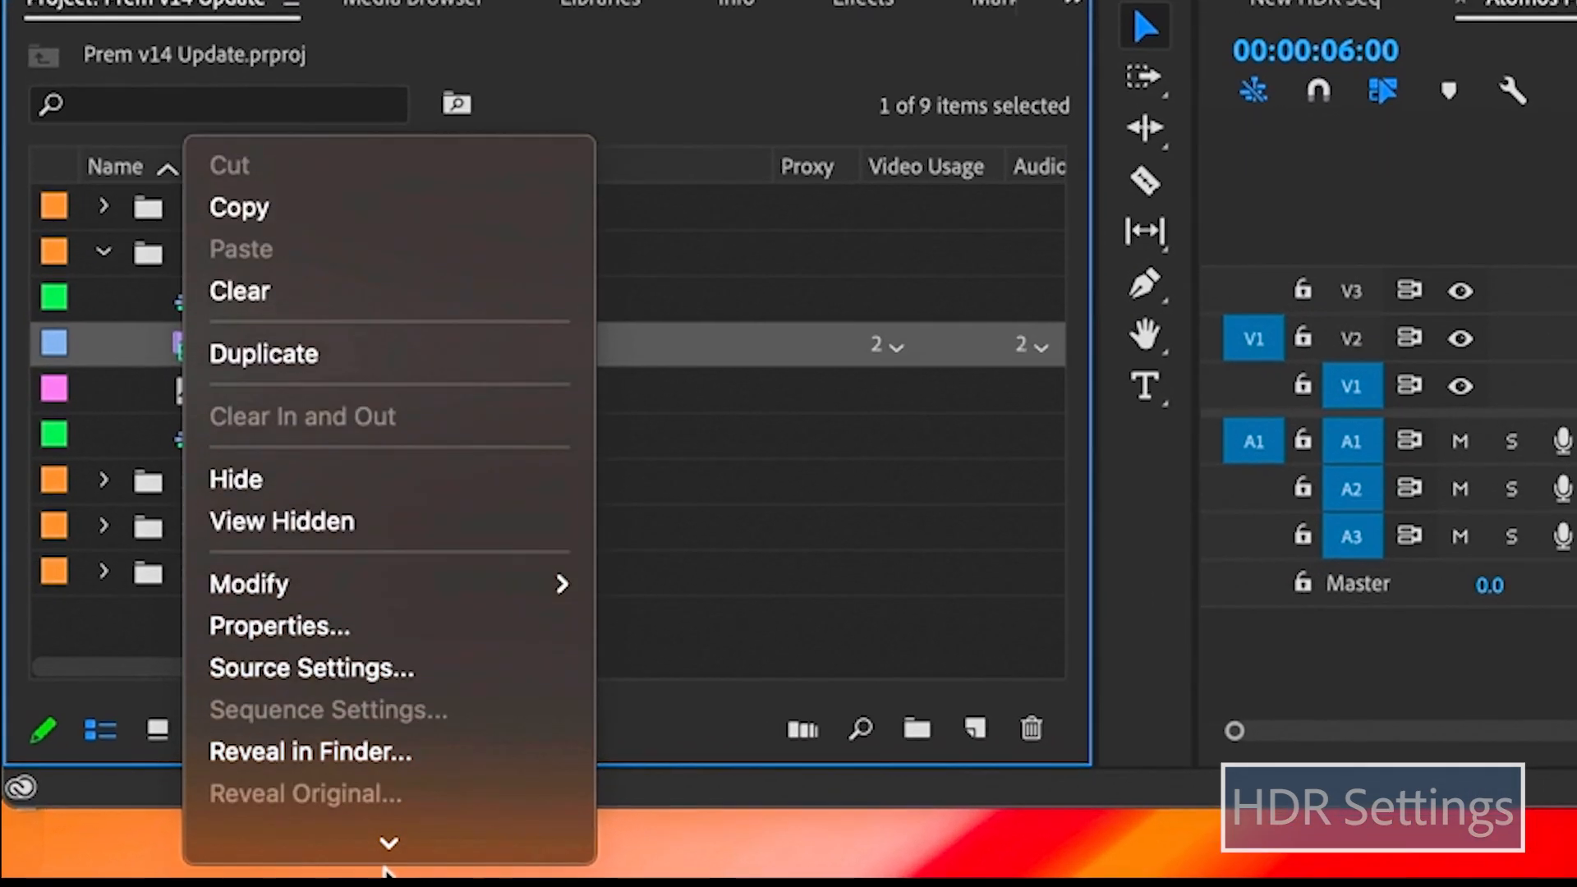
mouse_move(579, 465)
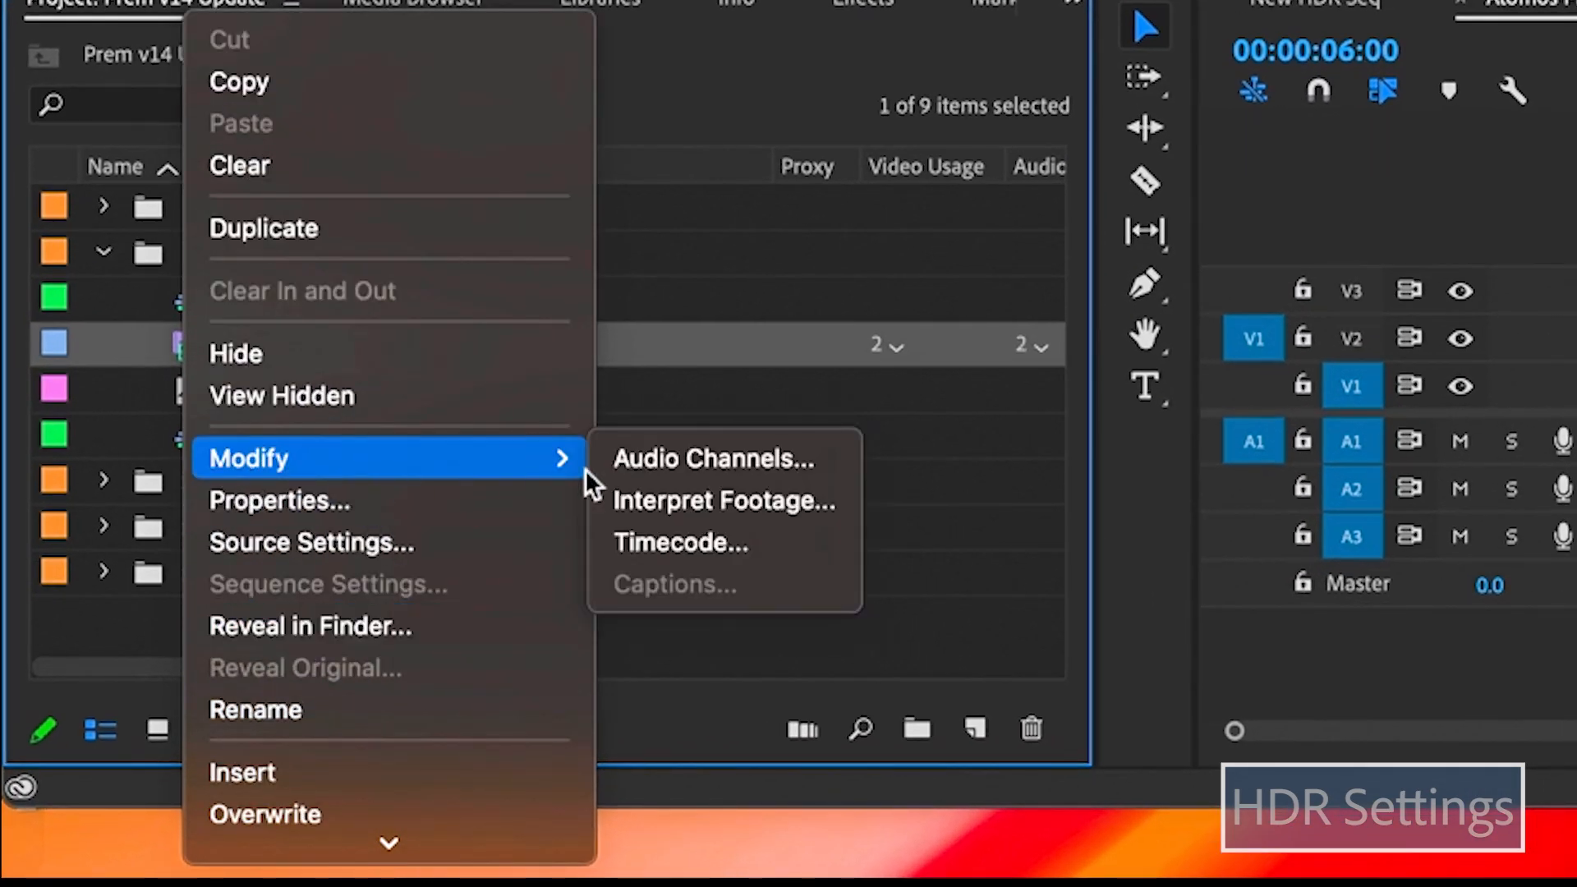
left_click(682, 502)
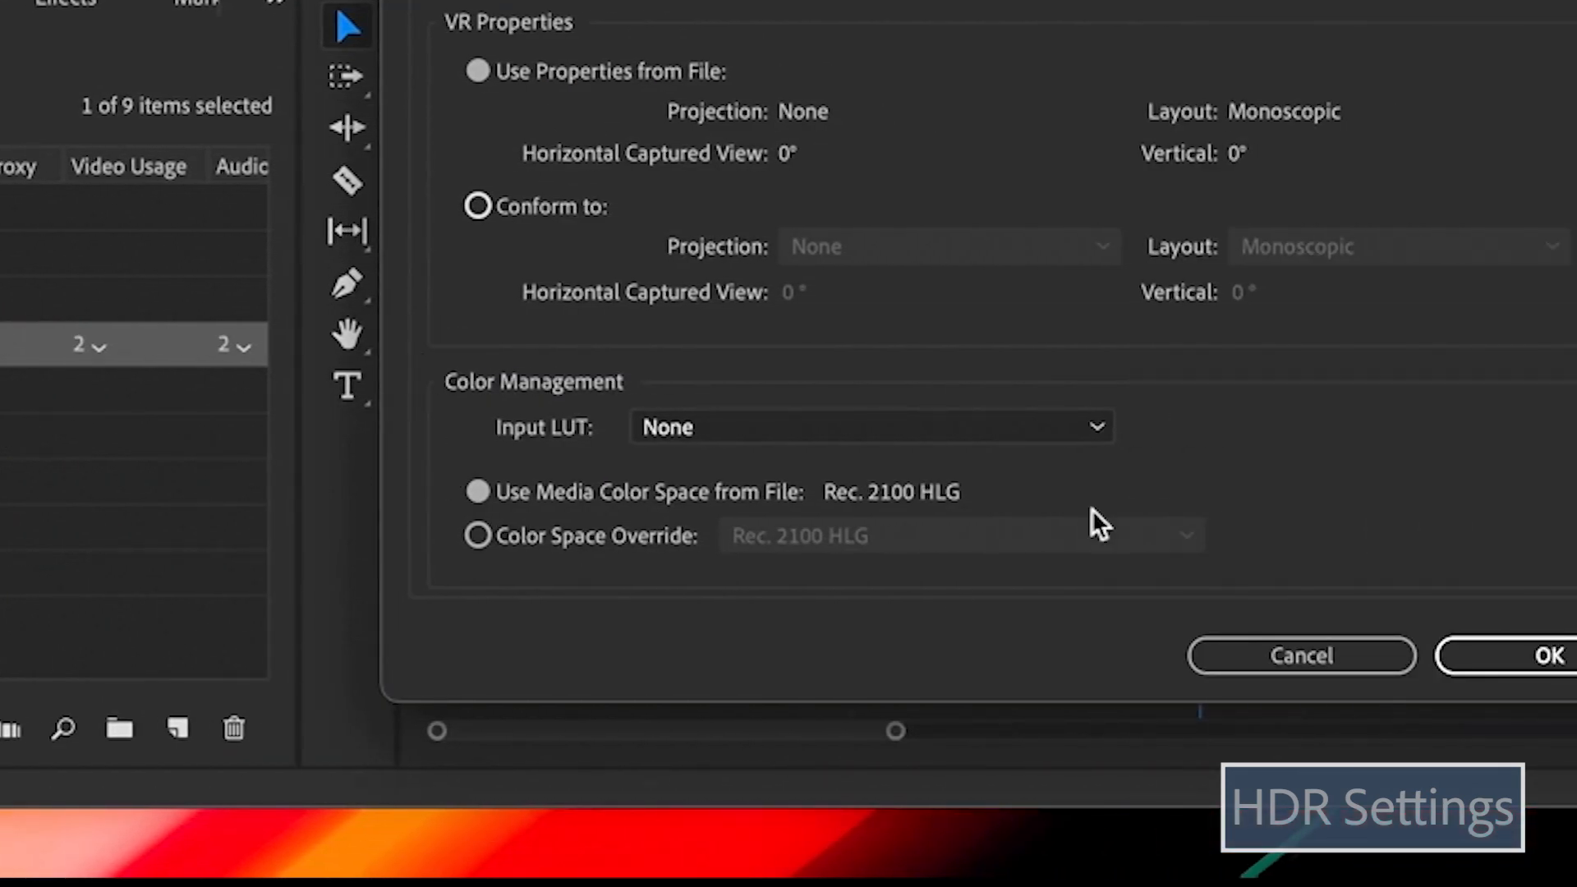
left_click(485, 539)
left_click(1023, 542)
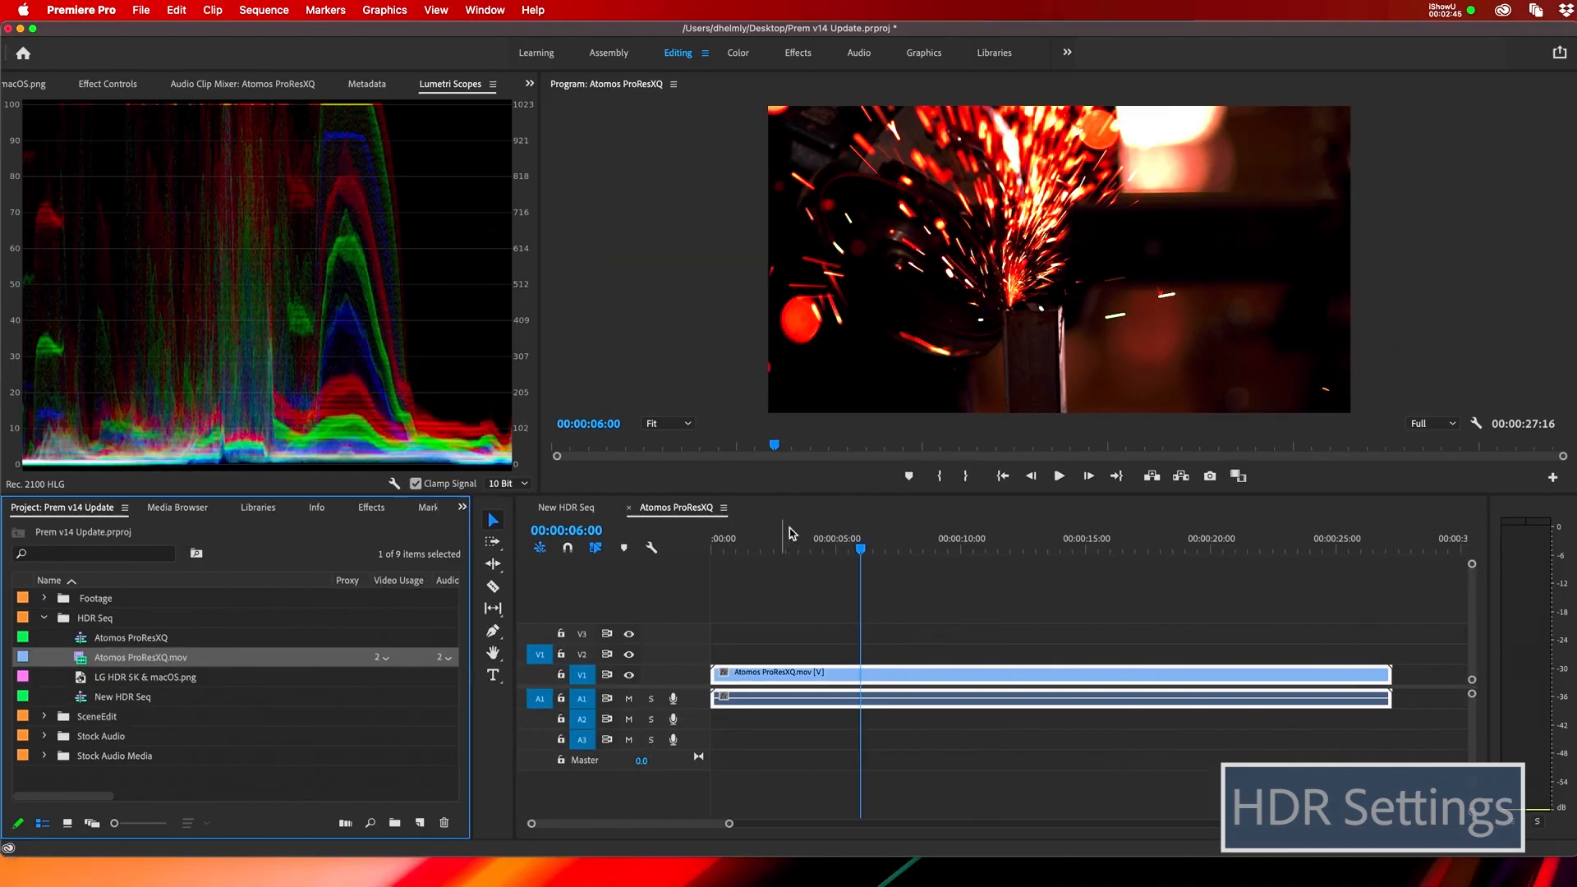
Move the playhead of the Atomos ProResXQ sequence to 00:00:07:41.
left_click(797, 539)
left_click_drag(799, 541, 905, 547)
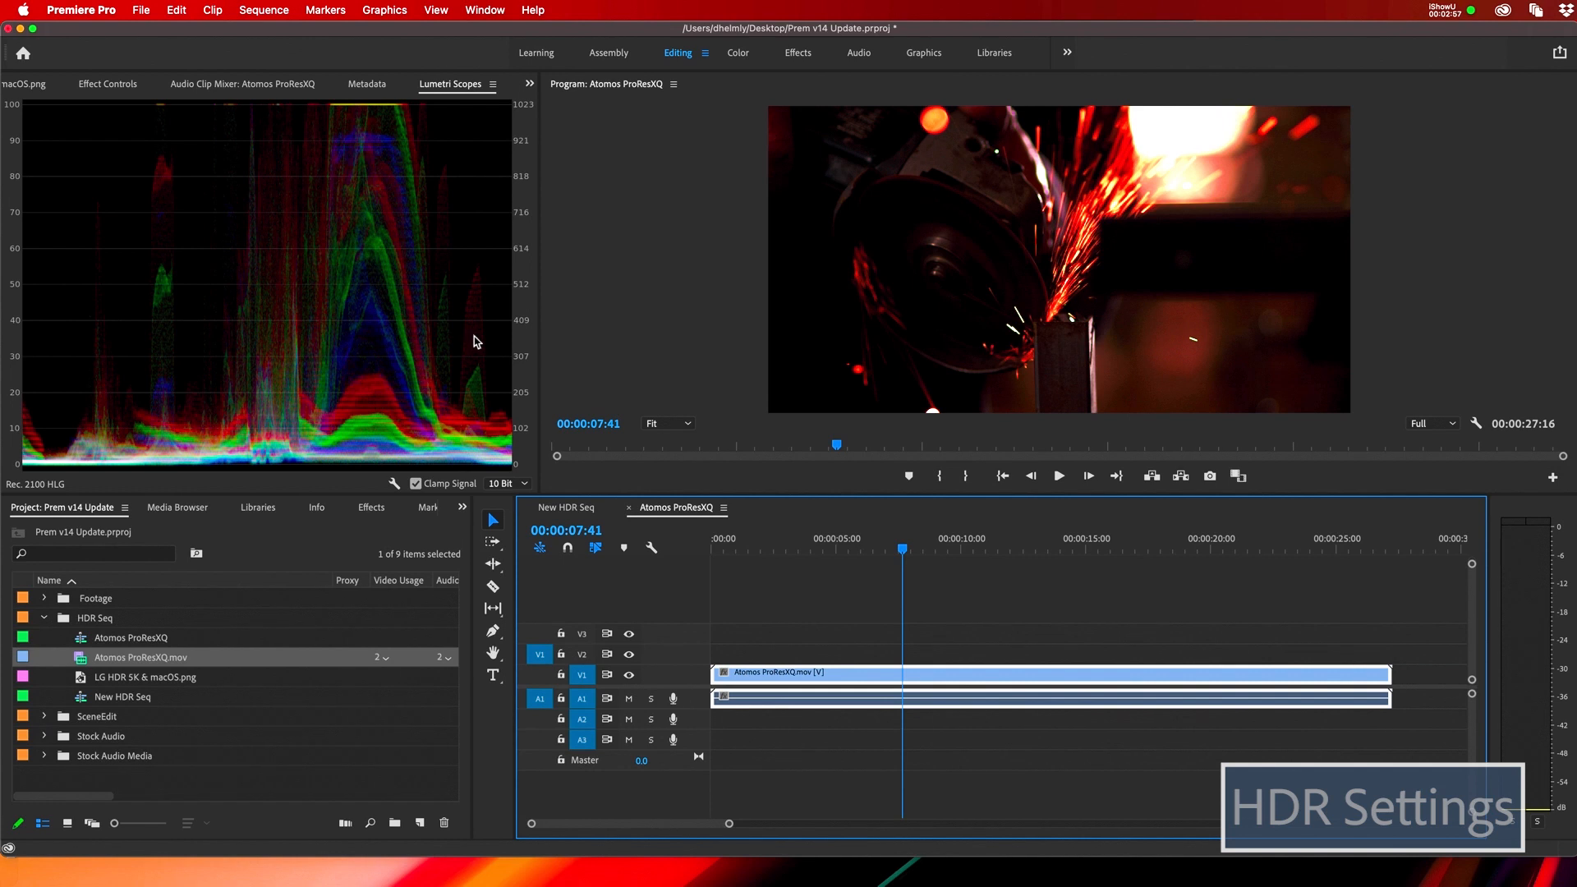
Switch to the macOS System Preferences display settings and review the options offered for the DELL U4021QW monitor.
left_click(22, 10)
left_click(41, 61)
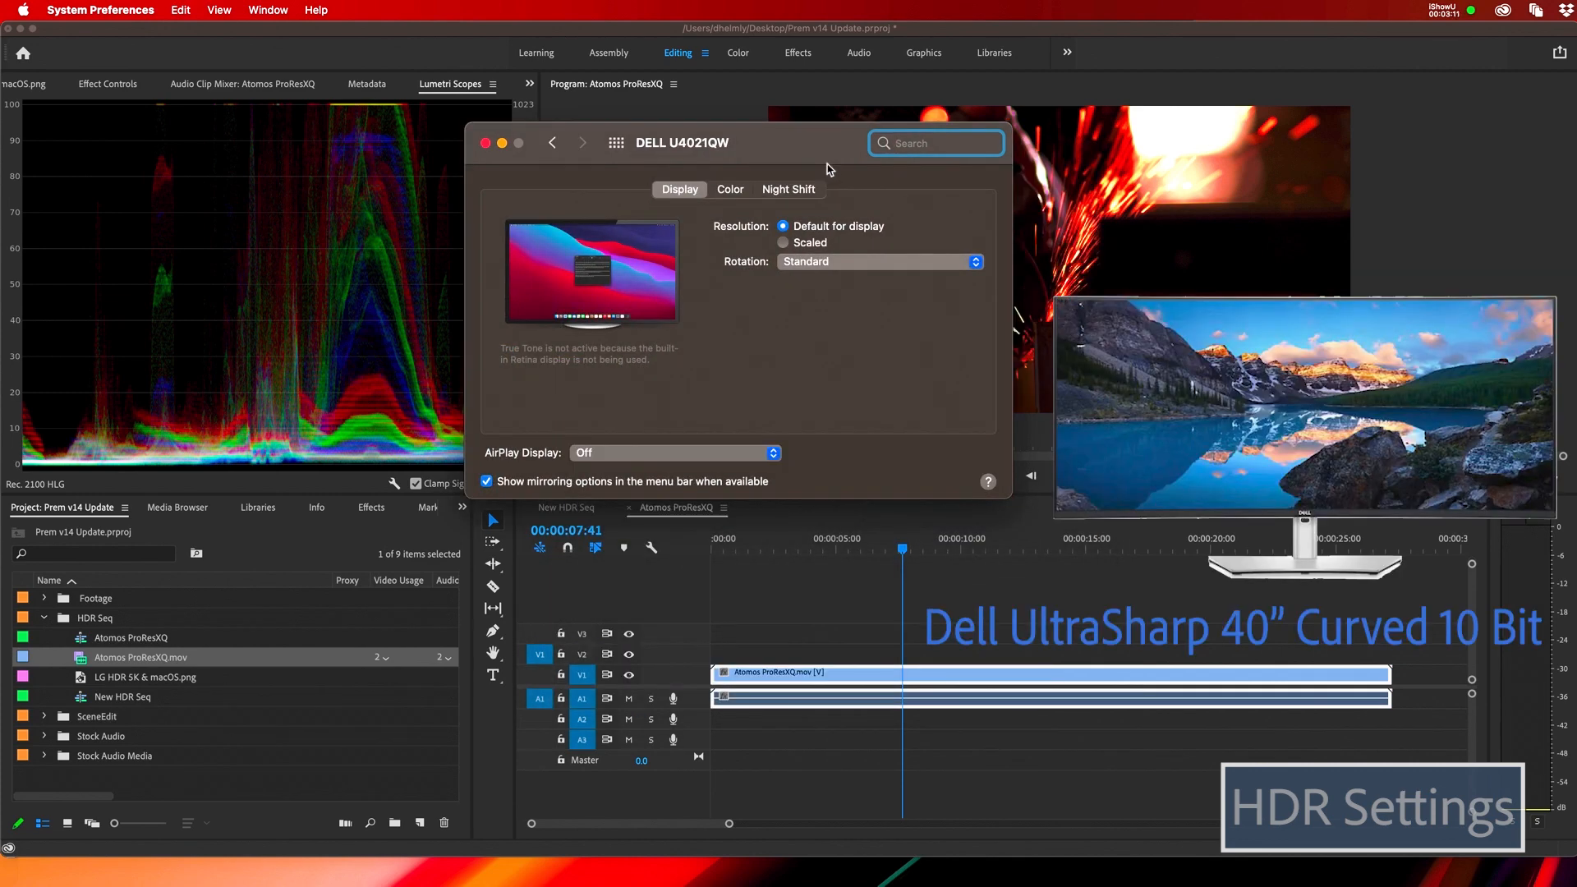
left_click_drag(816, 146, 945, 193)
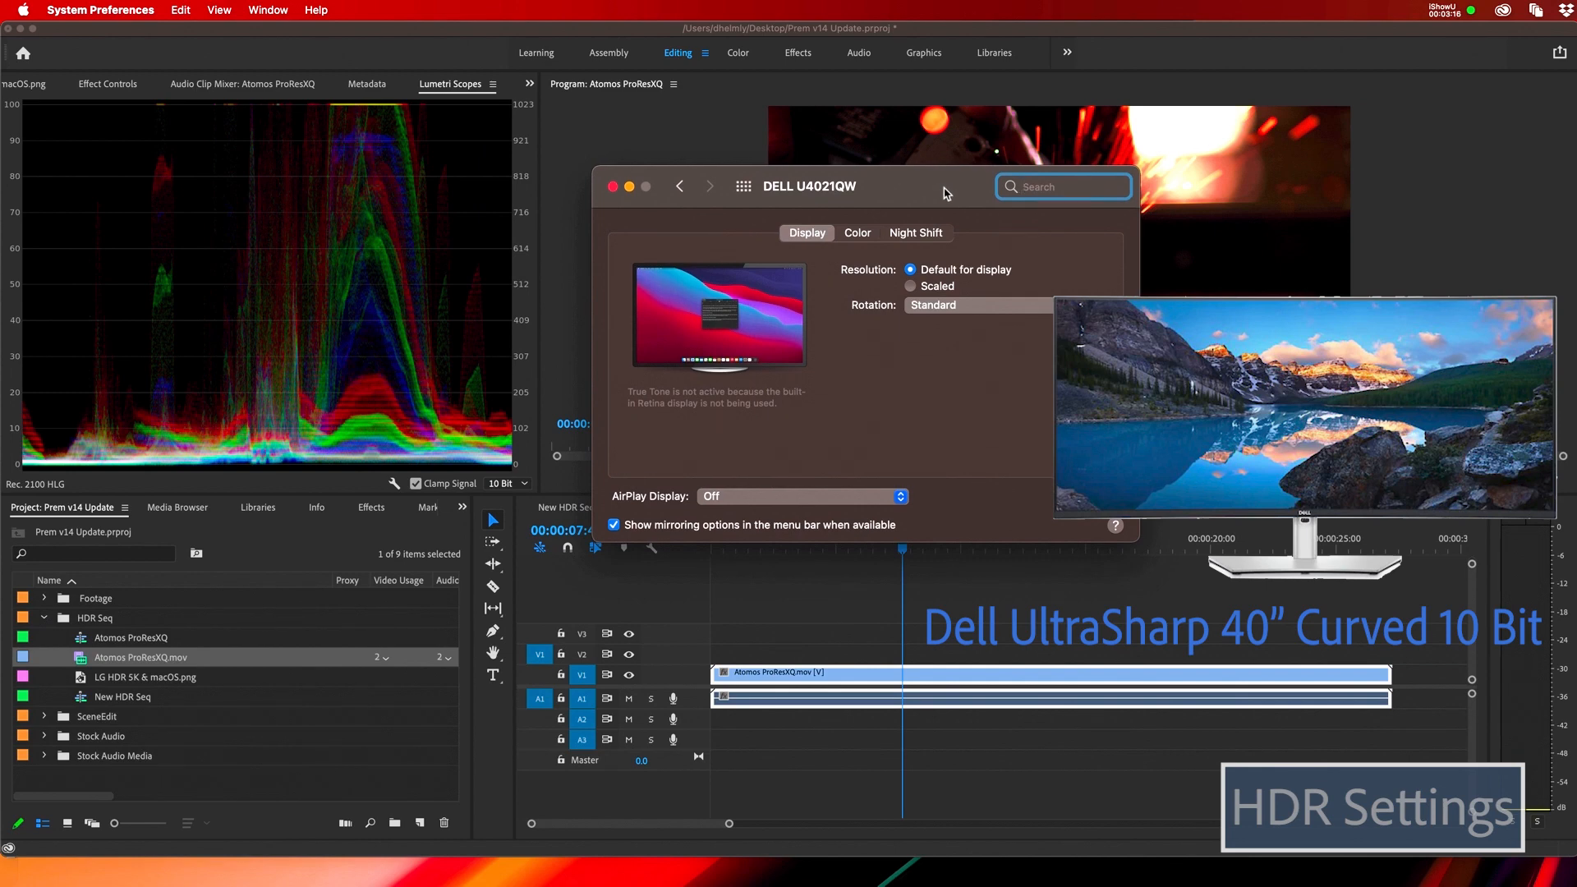
left_click_drag(946, 193, 948, 173)
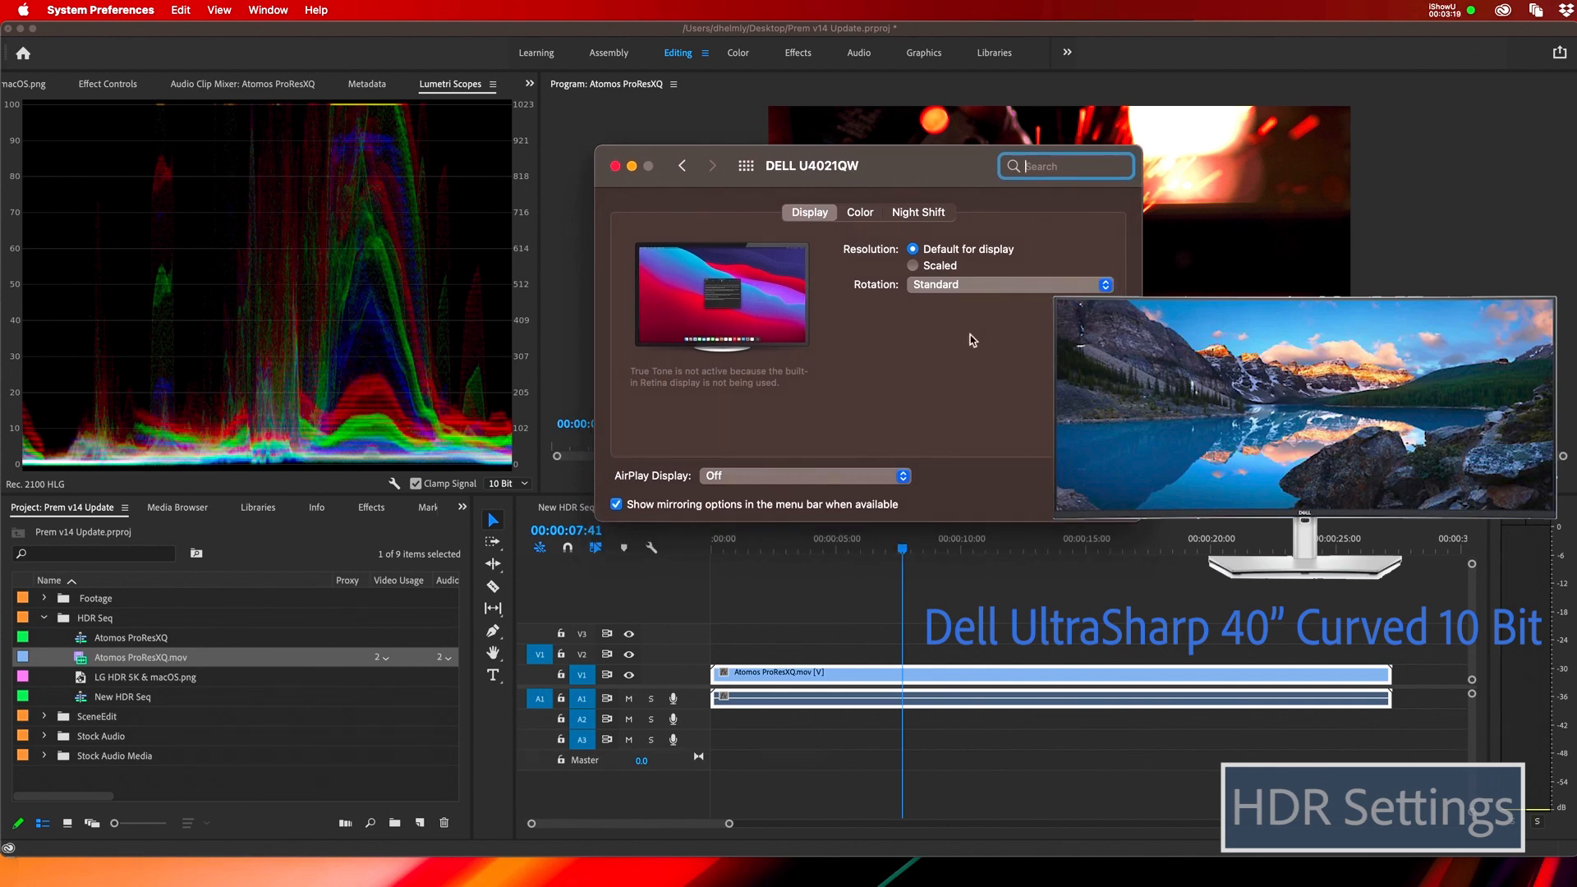
left_click_drag(904, 165, 905, 136)
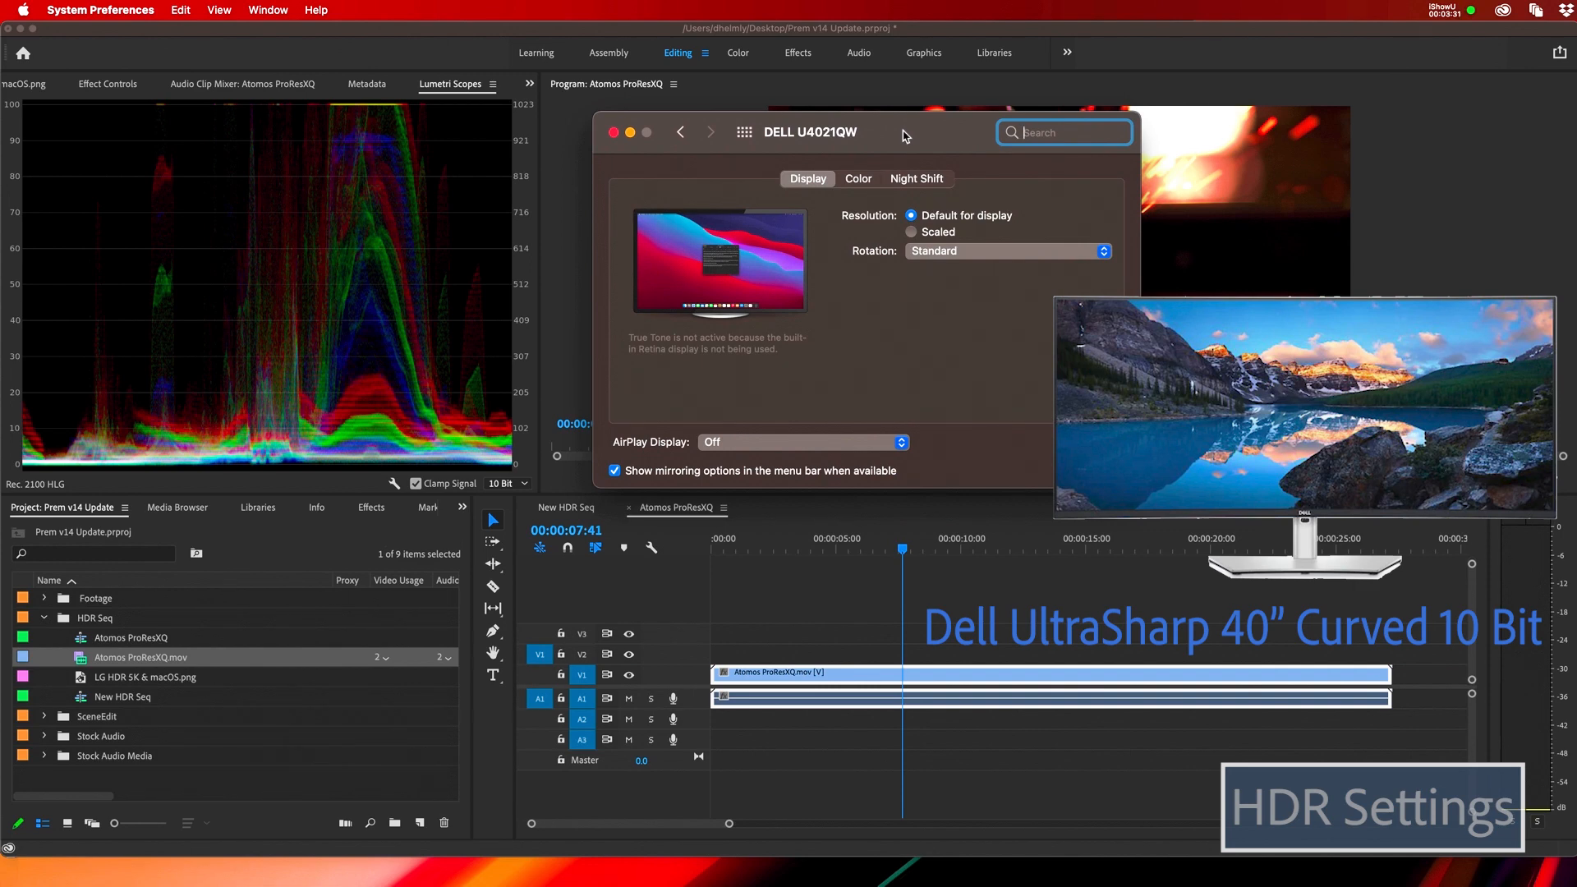
Show LG HDR 5K & macOS.png in the Source monitor and place the System Preferences display window beside it.
left_click(36, 89)
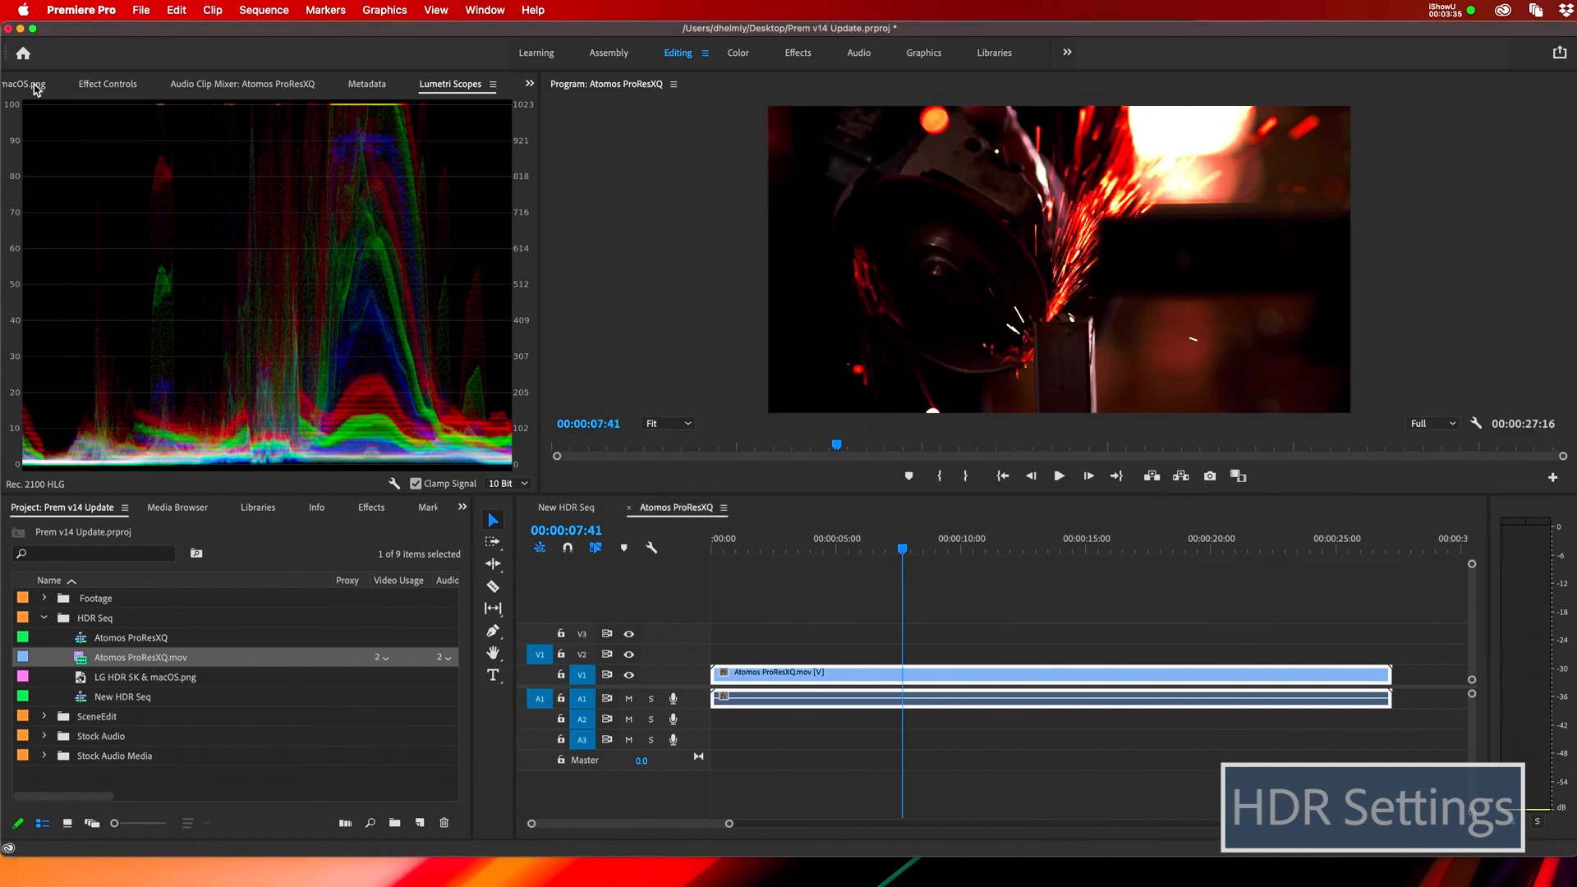
left_click(36, 87)
left_click(52, 10)
mouse_move(23, 9)
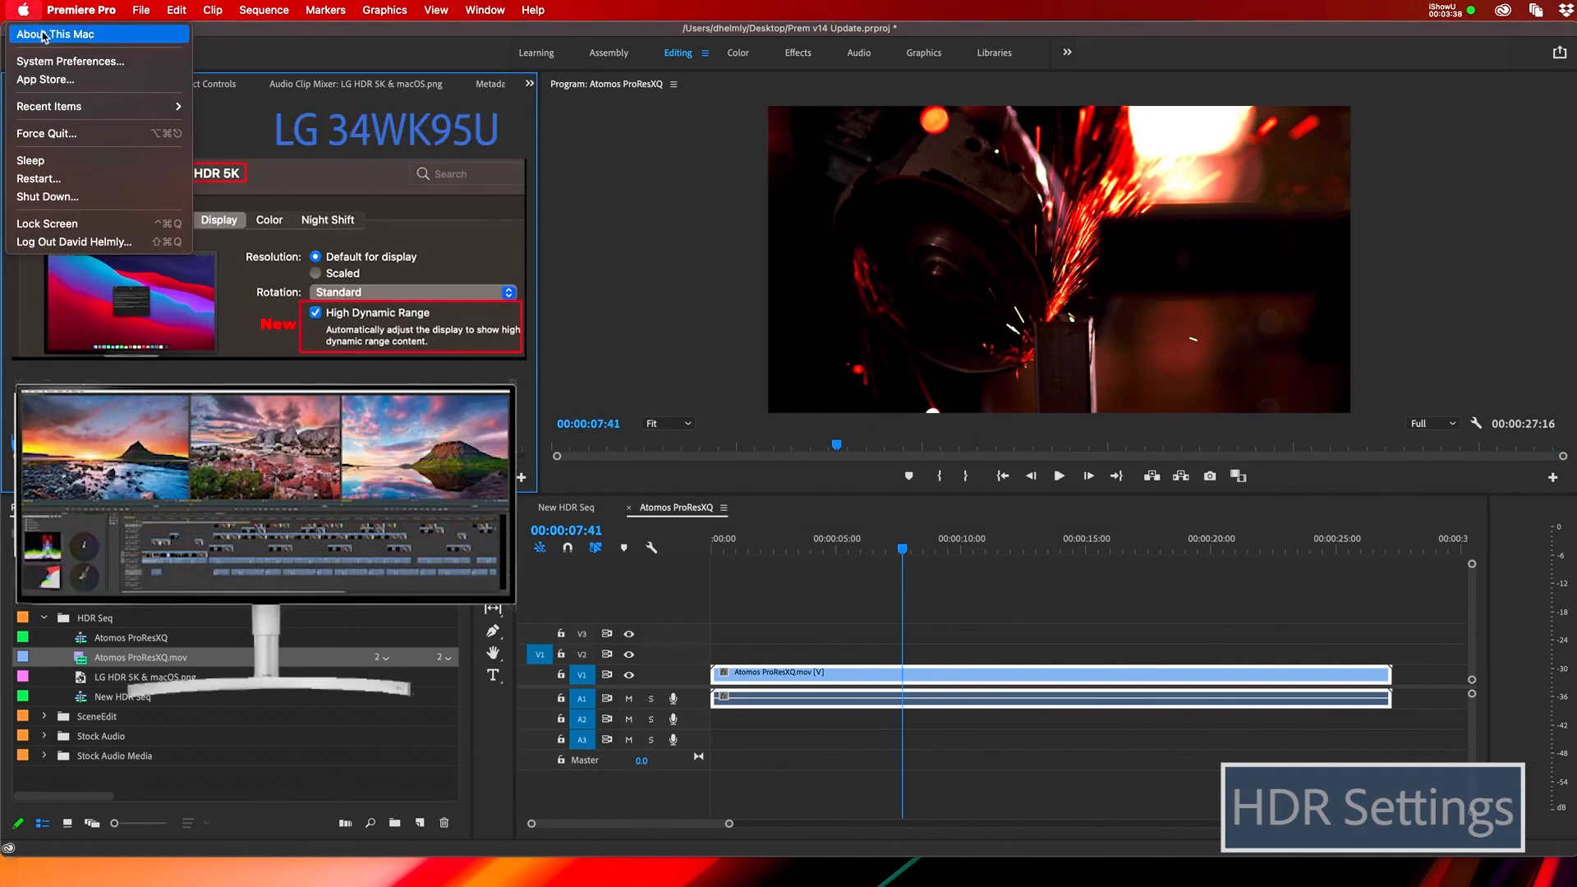
left_click(58, 59)
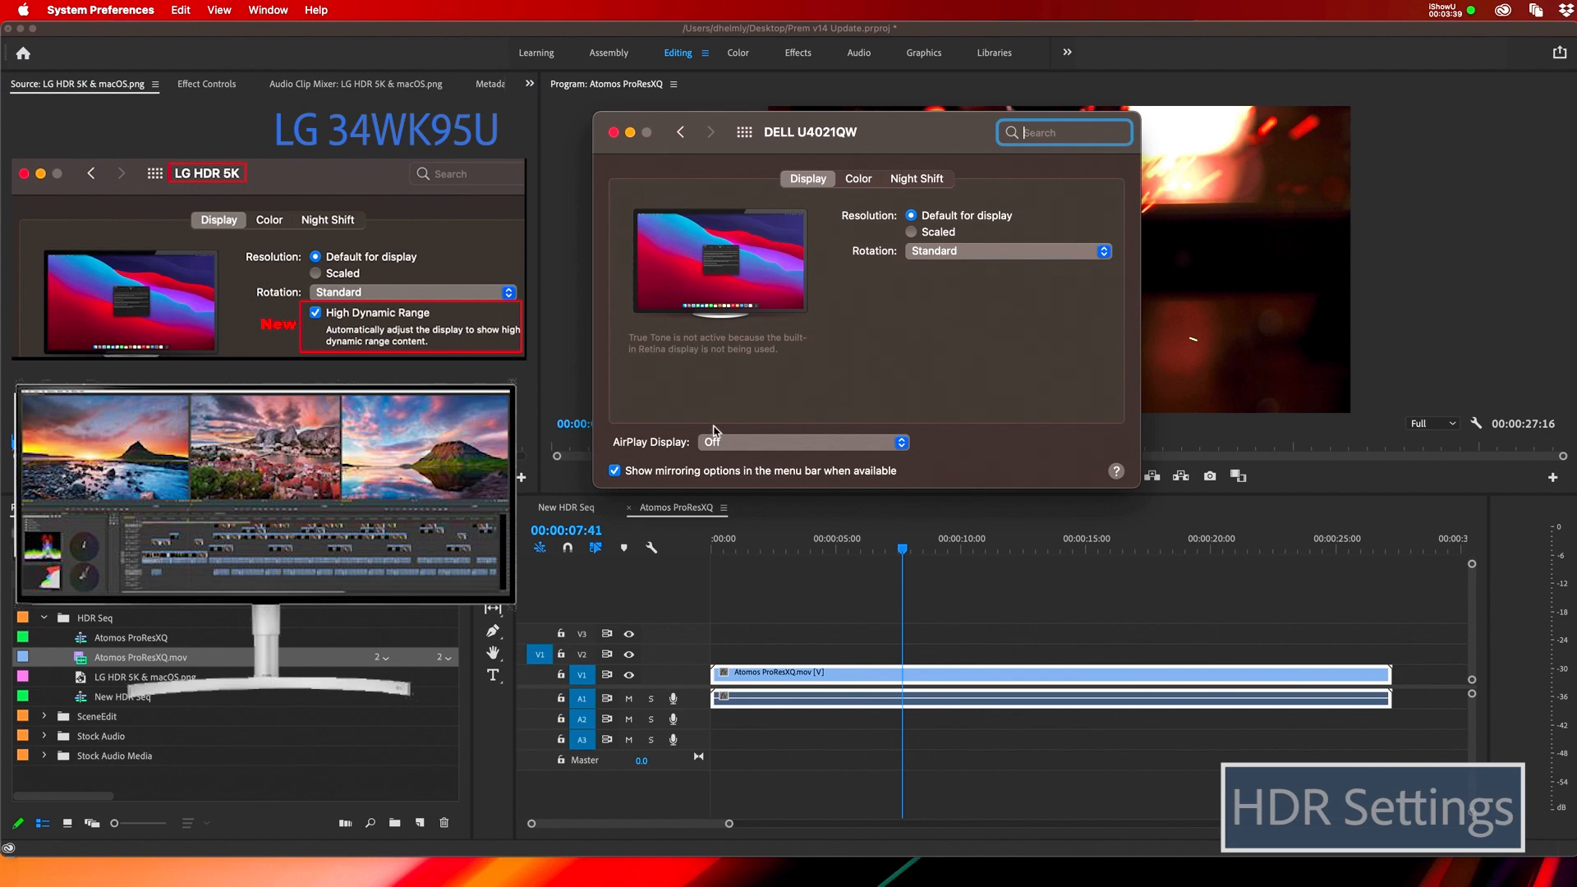
left_click(744, 131)
left_click(935, 125)
left_click_drag(935, 125, 884, 167)
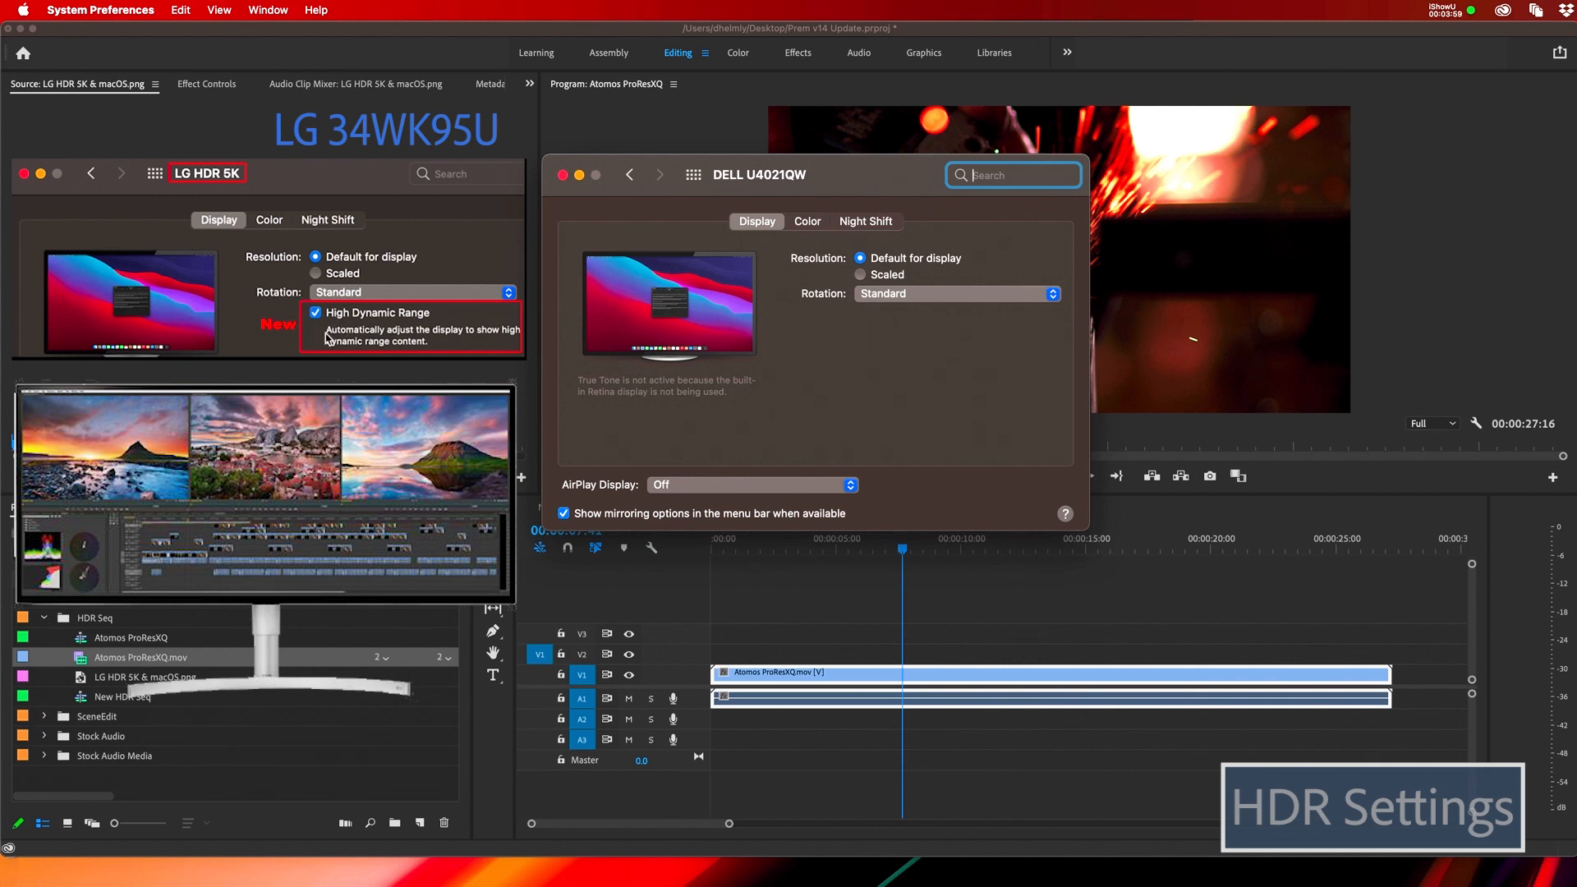
Compare the DELL U4021QW display settings with the High Dynamic Range option in the LG HDR 5K image, and close System Preferences.
left_click_drag(846, 181, 713, 435)
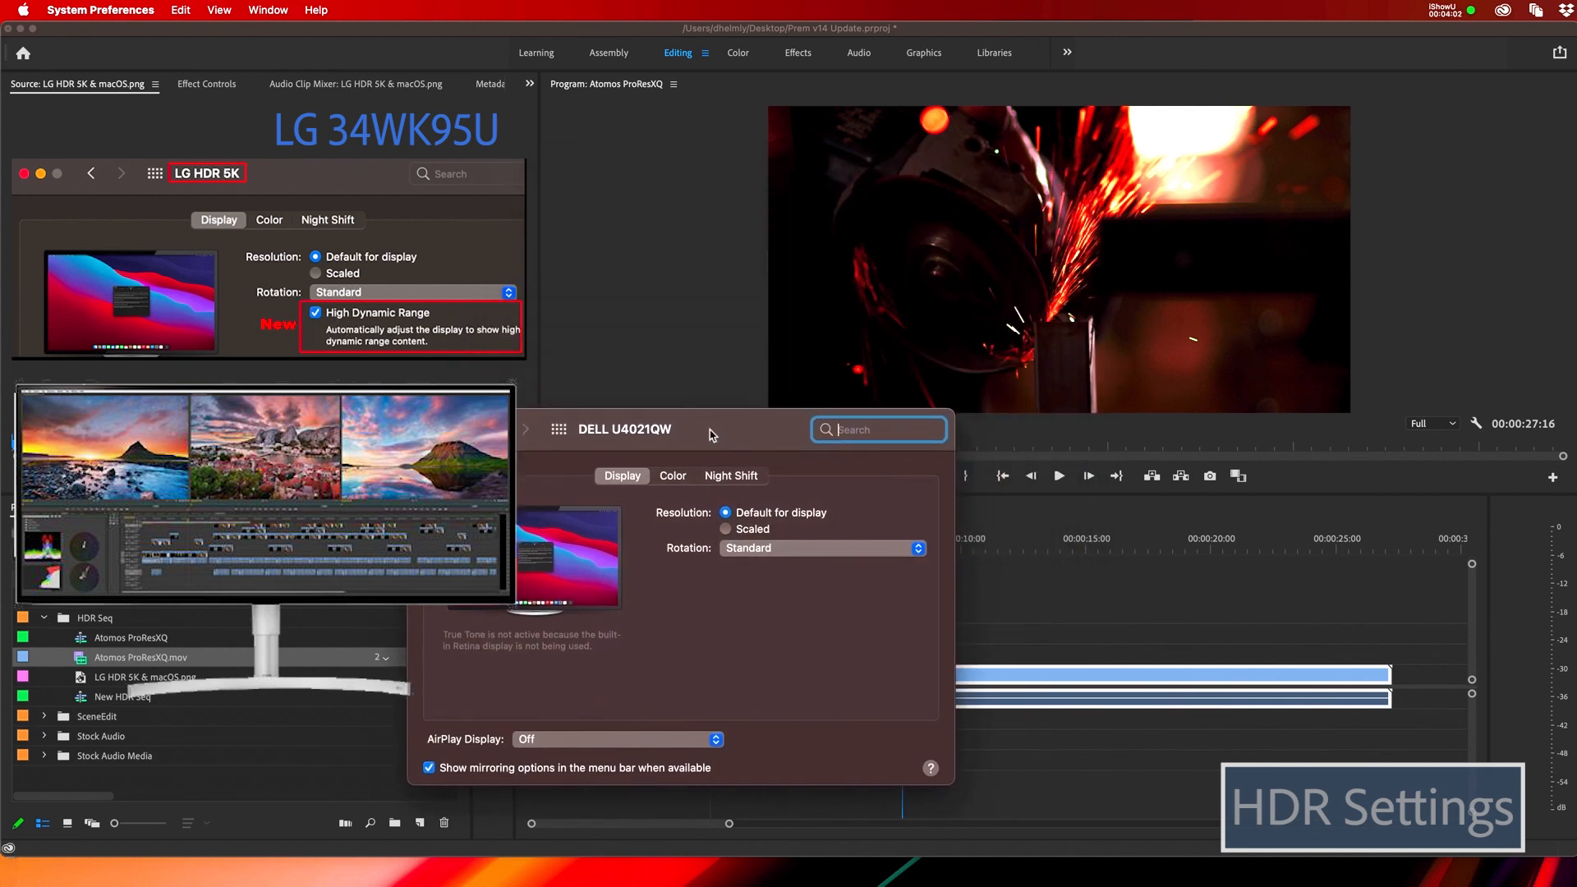
left_click_drag(723, 448, 633, 411)
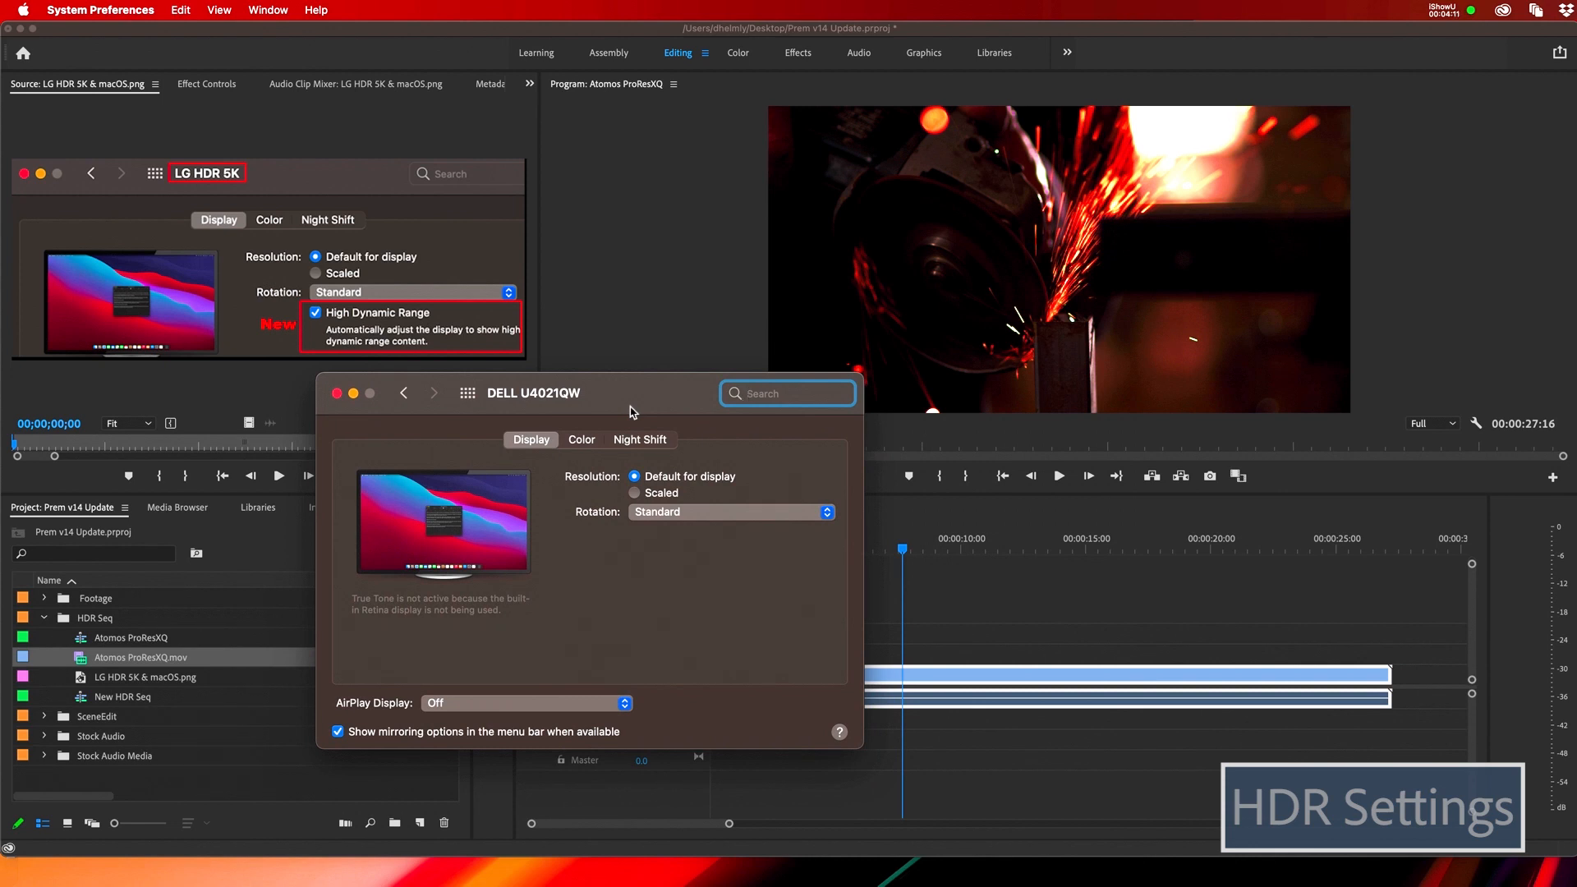
left_click_drag(633, 411, 600, 409)
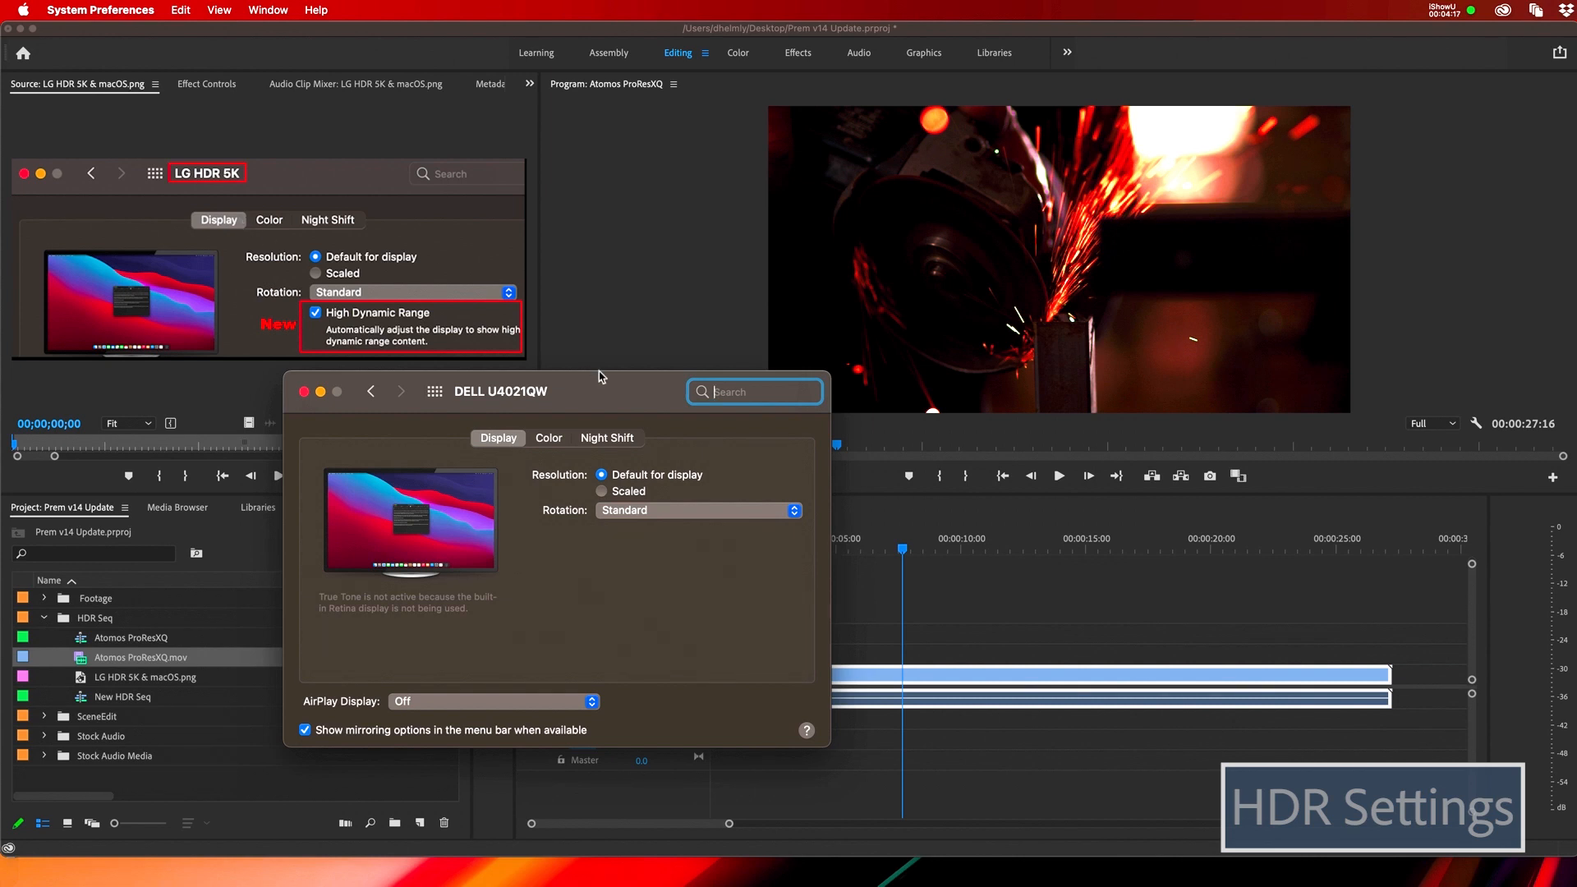
left_click_drag(610, 384, 586, 386)
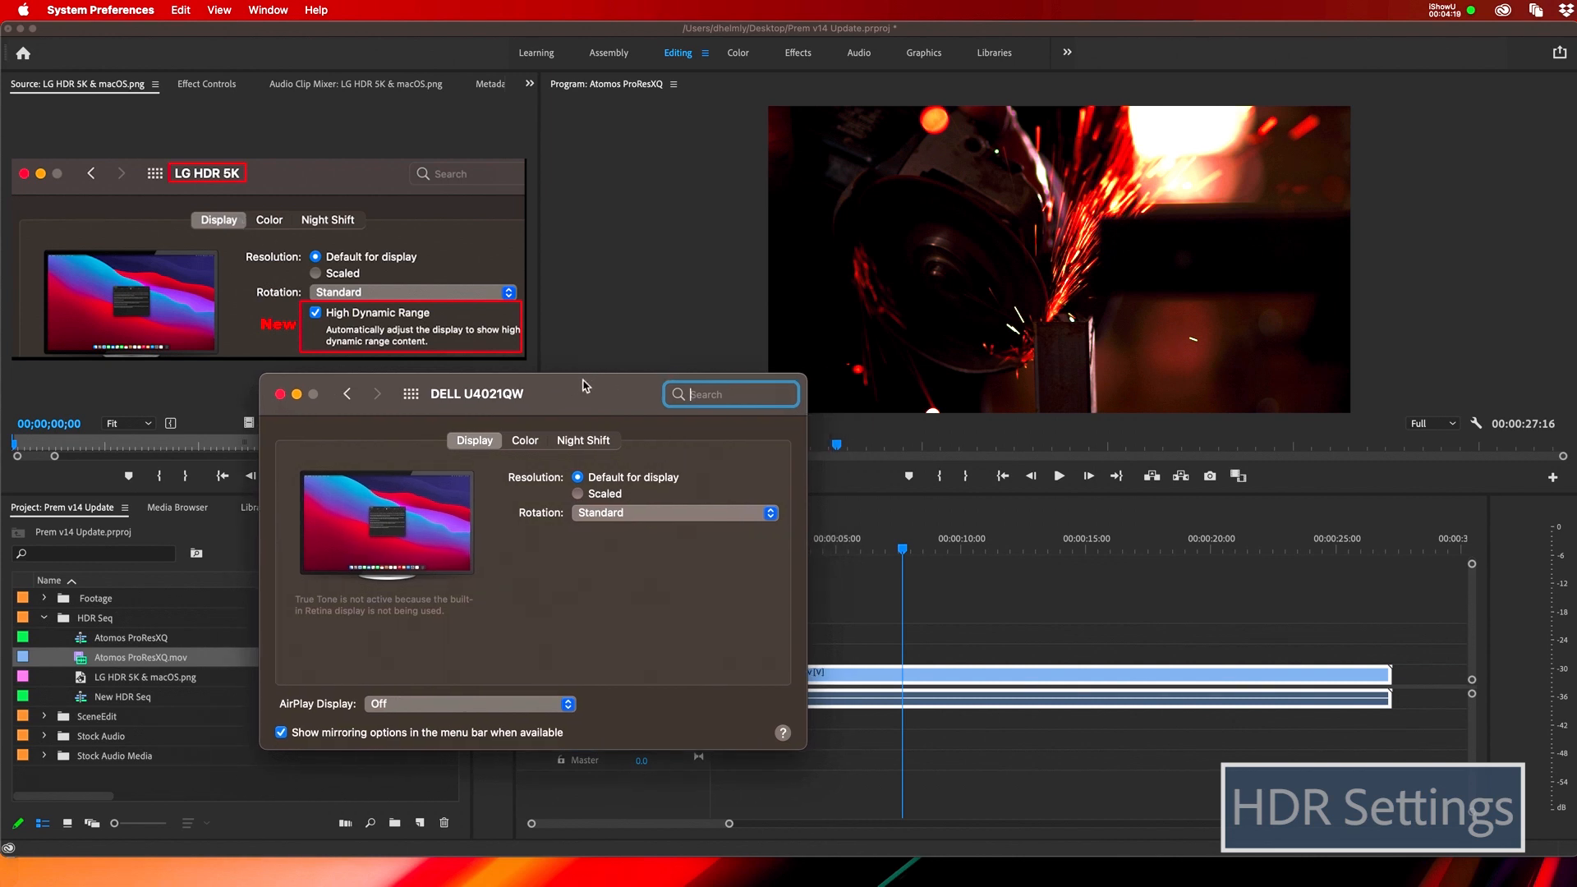
left_click_drag(585, 384, 563, 380)
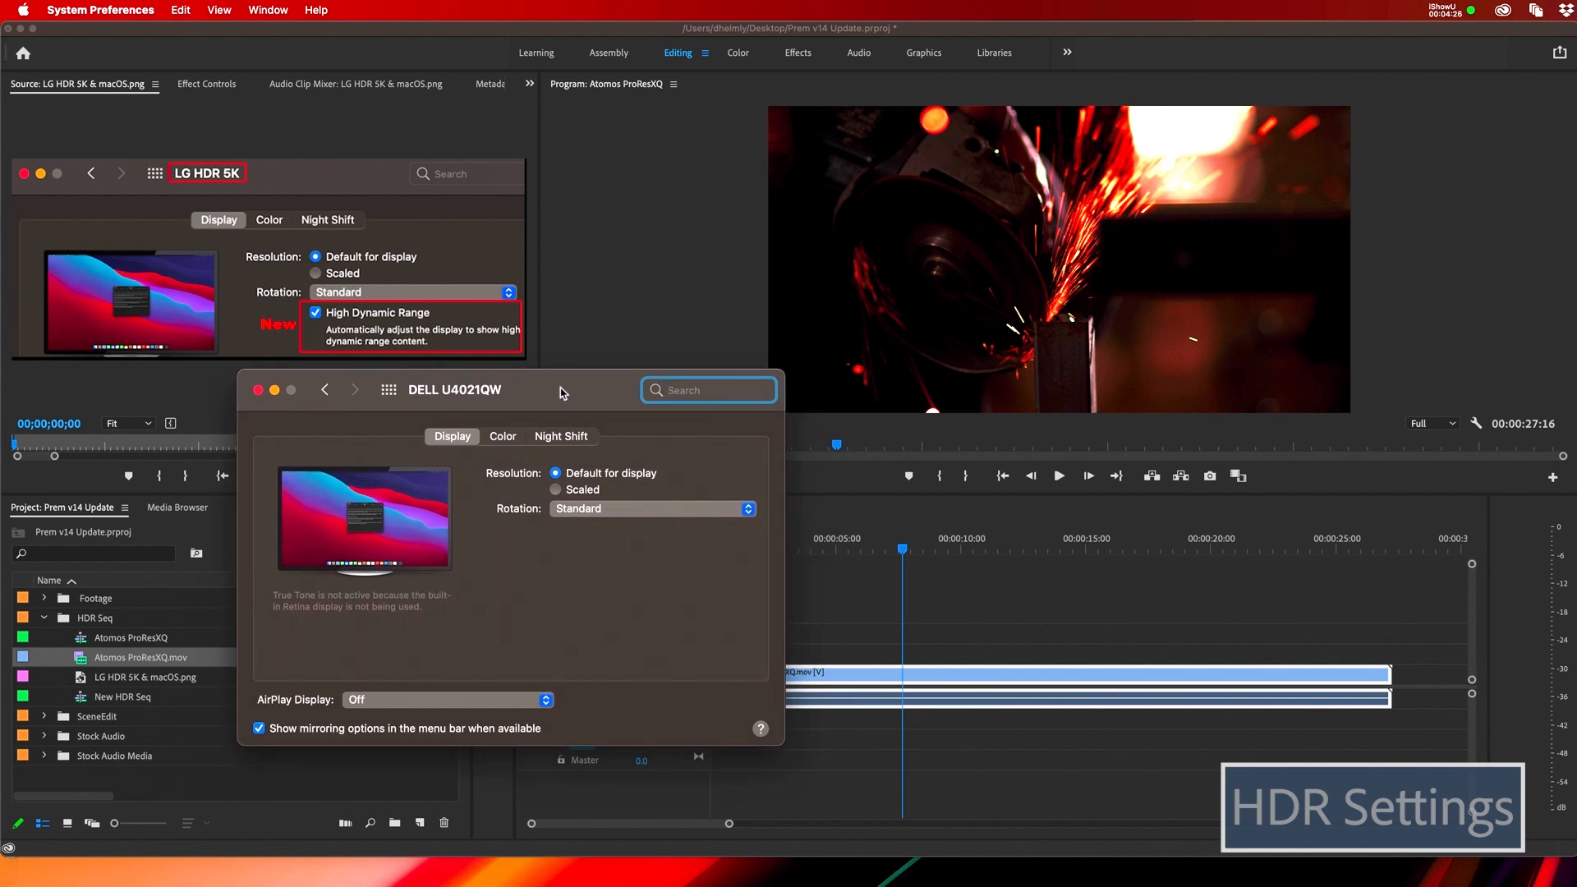
left_click_drag(563, 393, 518, 390)
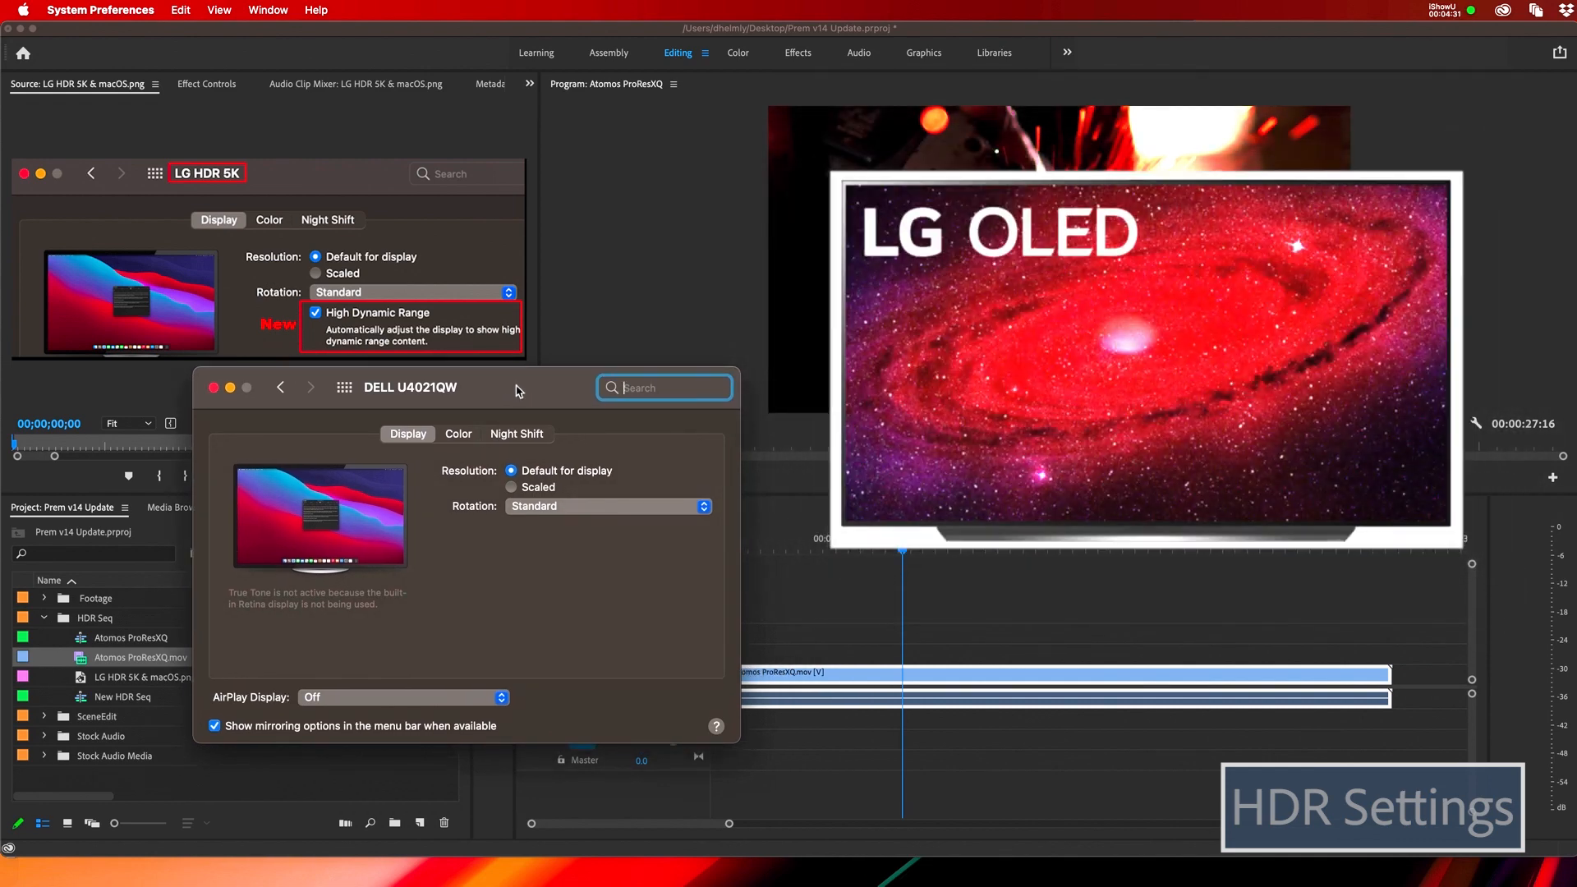
left_click_drag(519, 391, 545, 394)
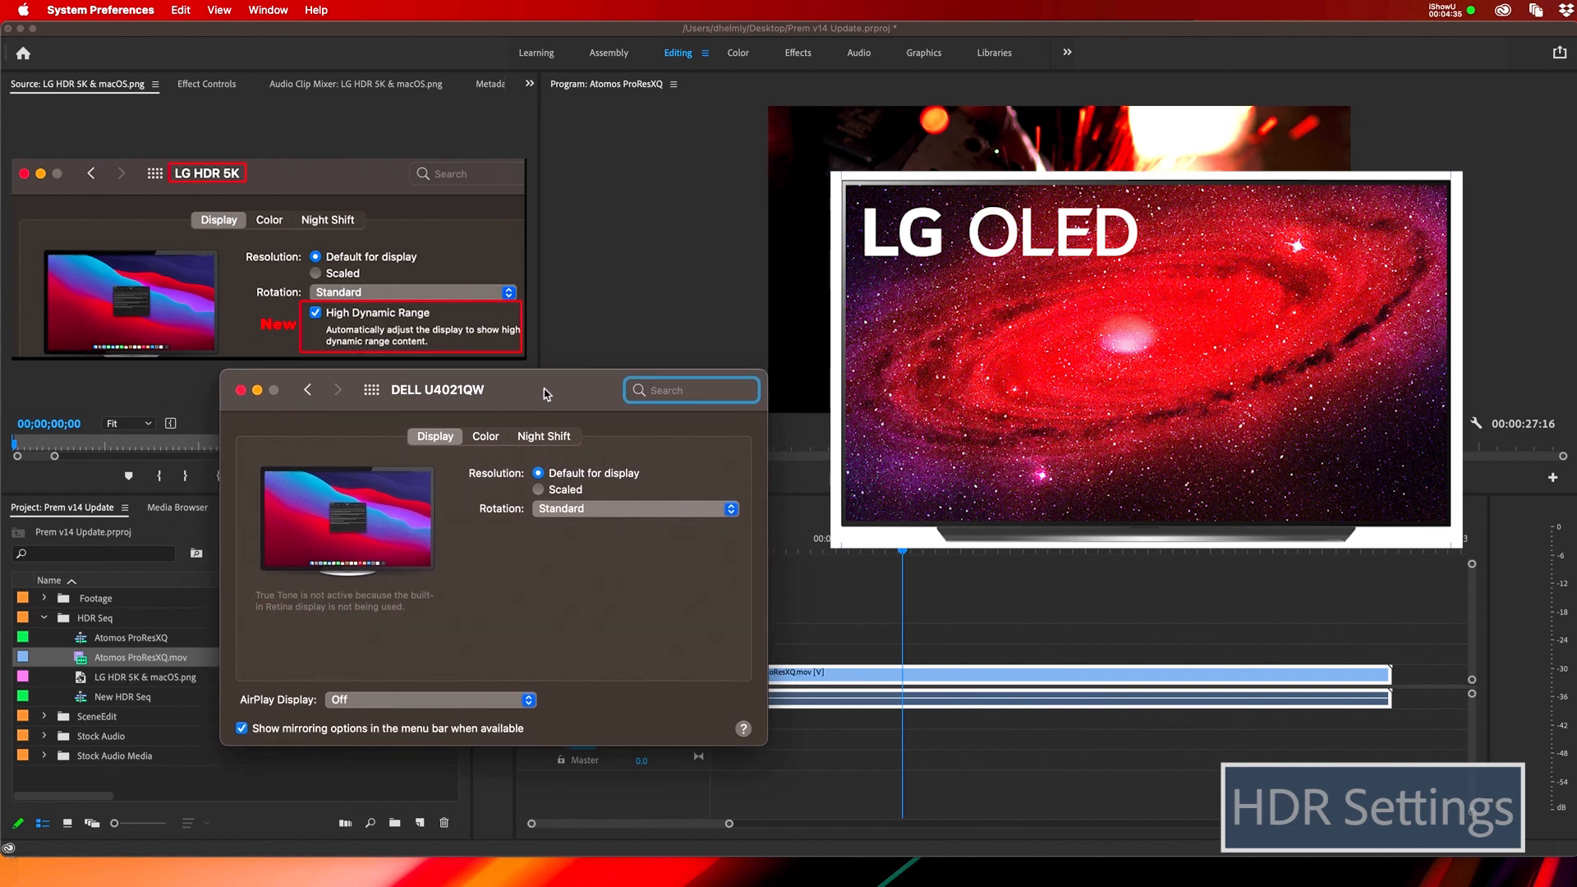
left_click_drag(545, 394, 529, 401)
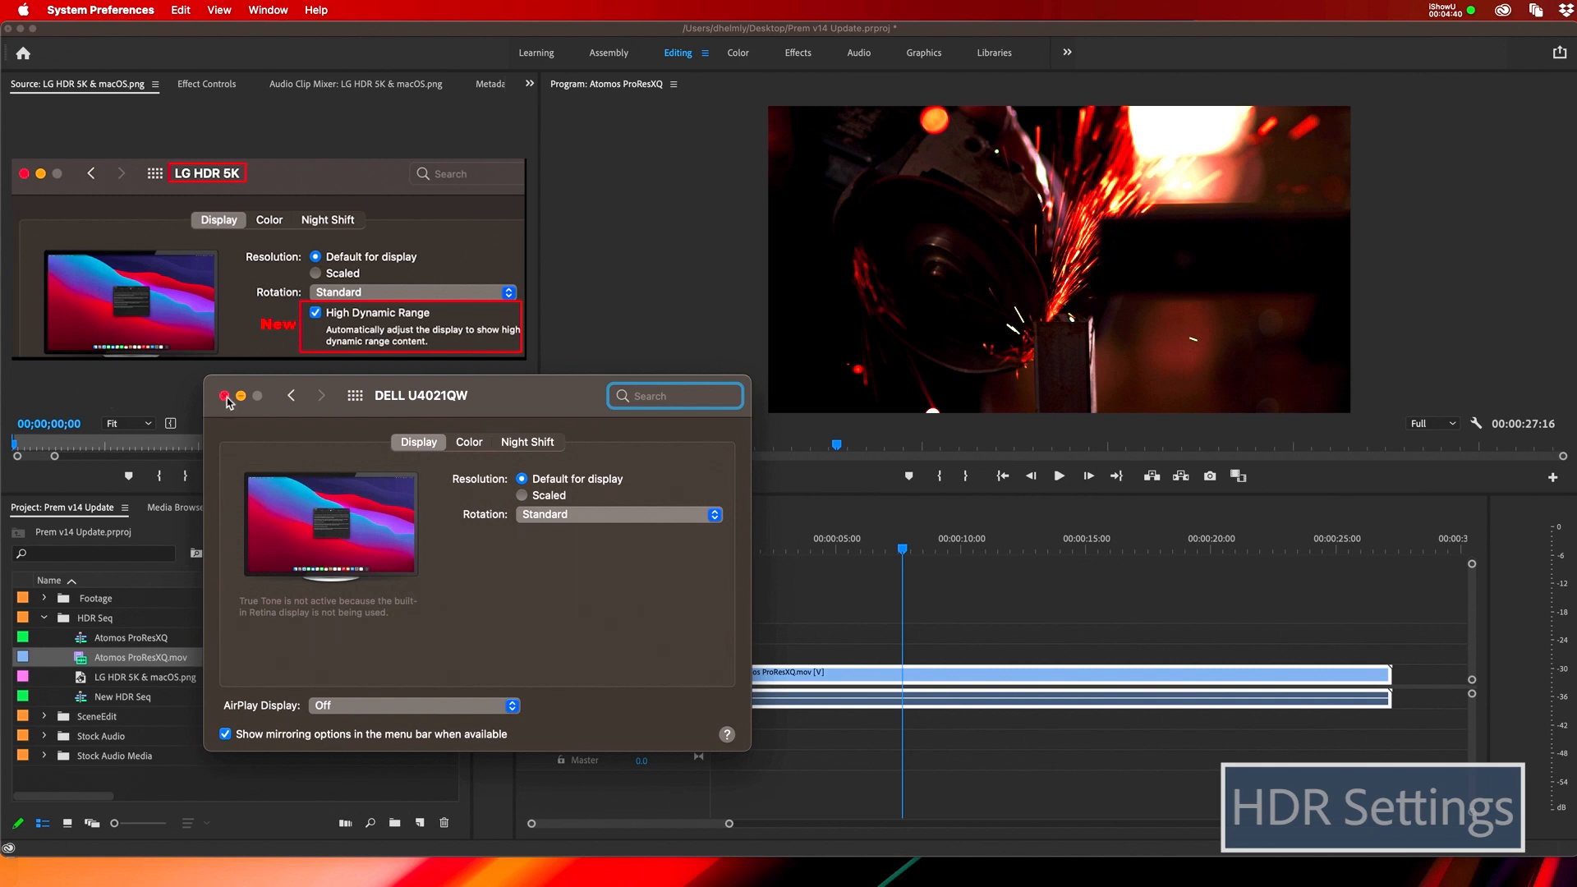
left_click_drag(518, 398, 527, 393)
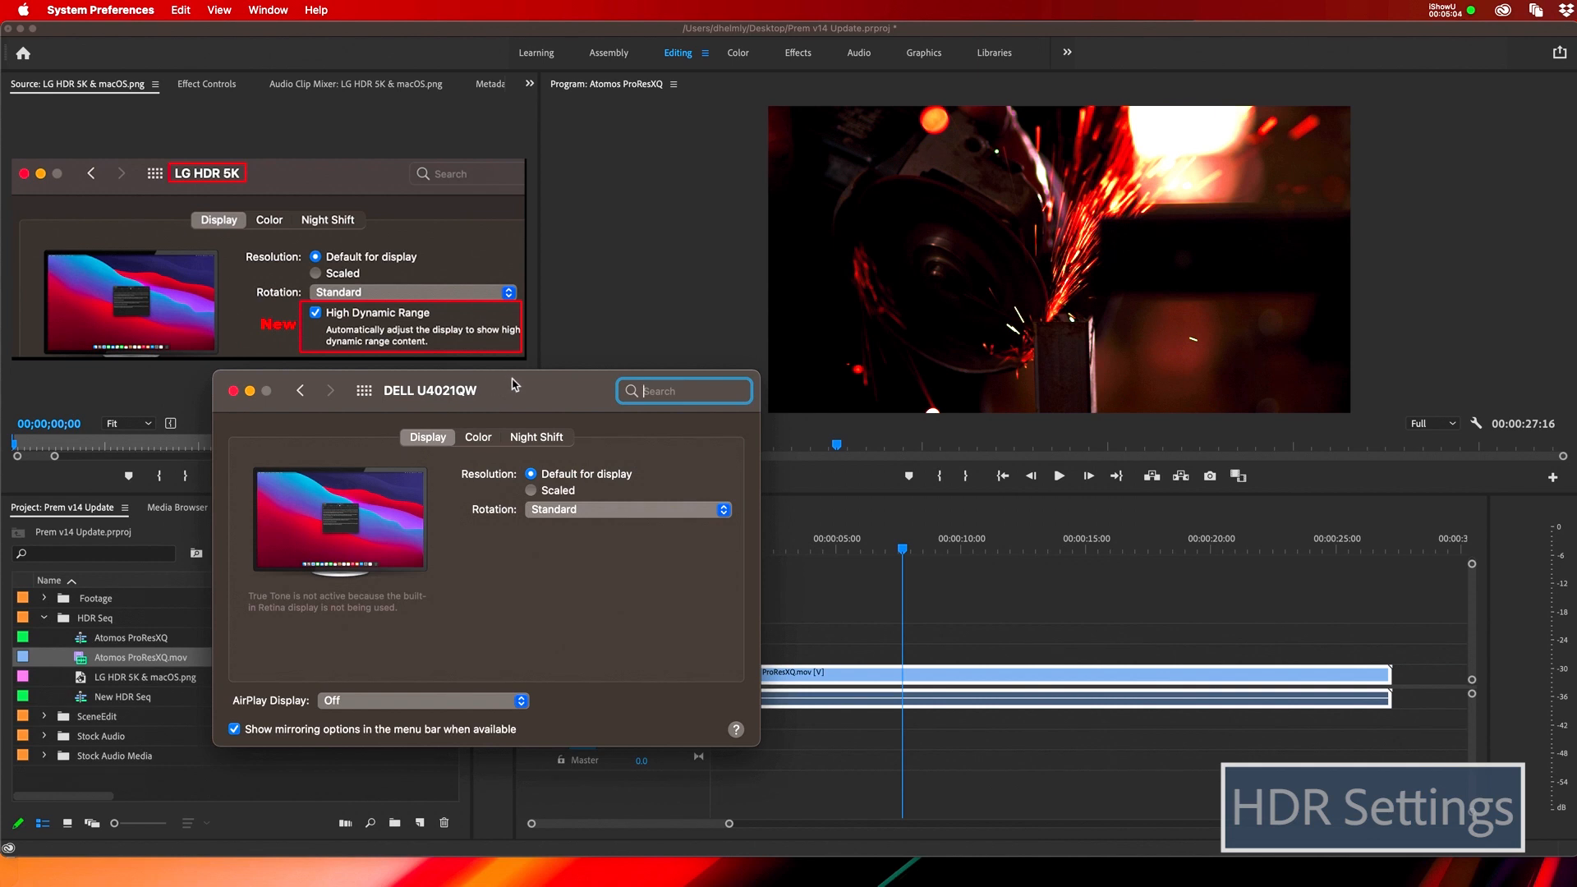
left_click(234, 392)
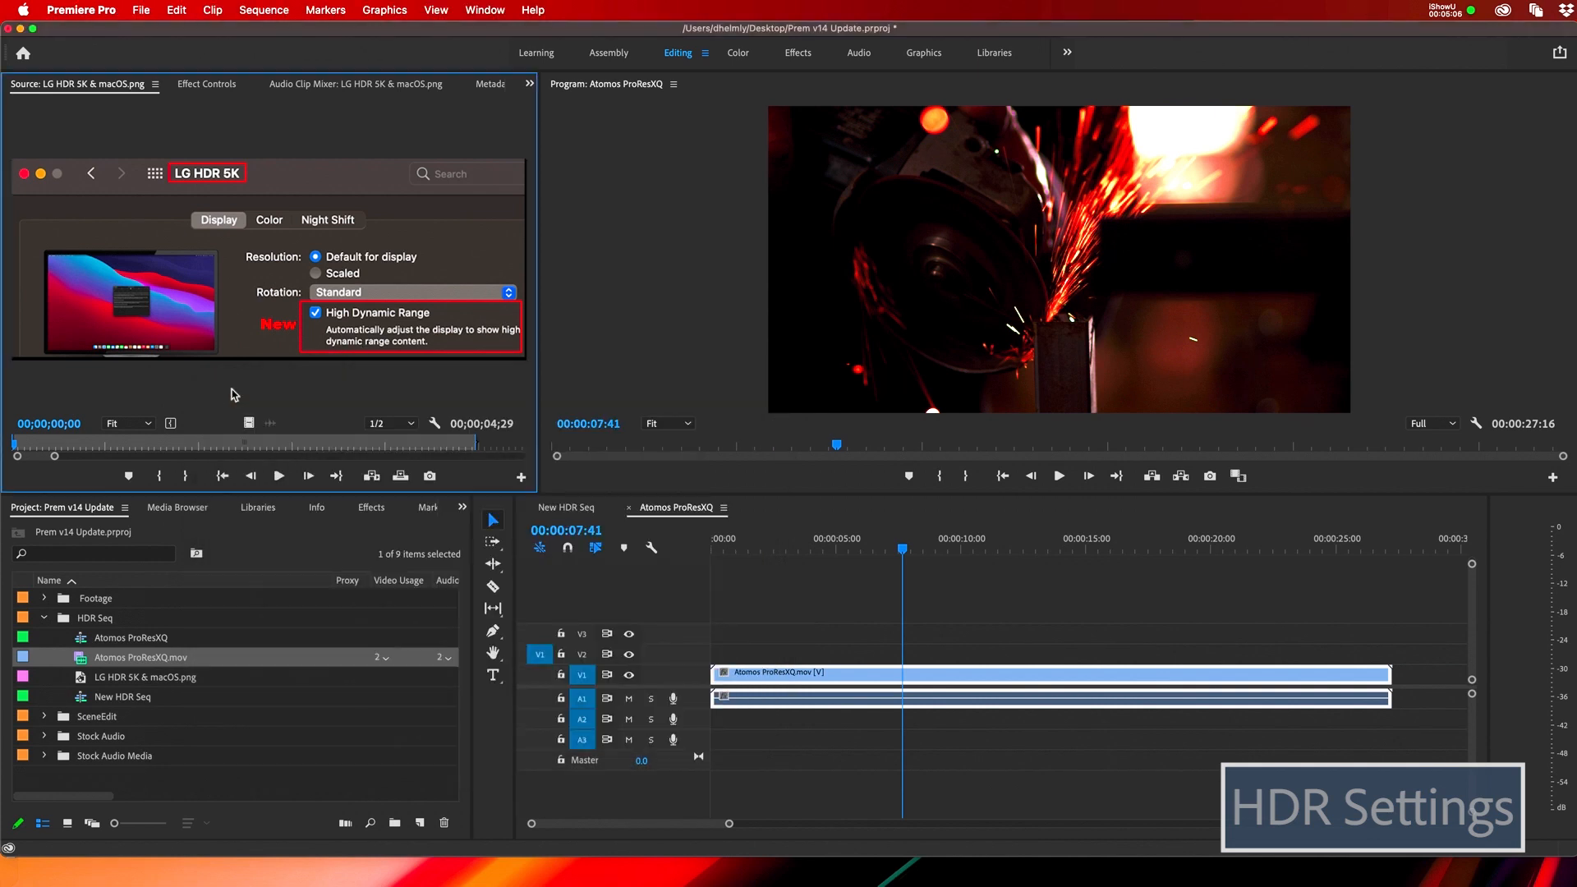
Review the Display Color Management and Extended dynamic range monitoring options in the General preferences, moving the dialog clear of the video.
left_click(82, 10)
mouse_move(99, 61)
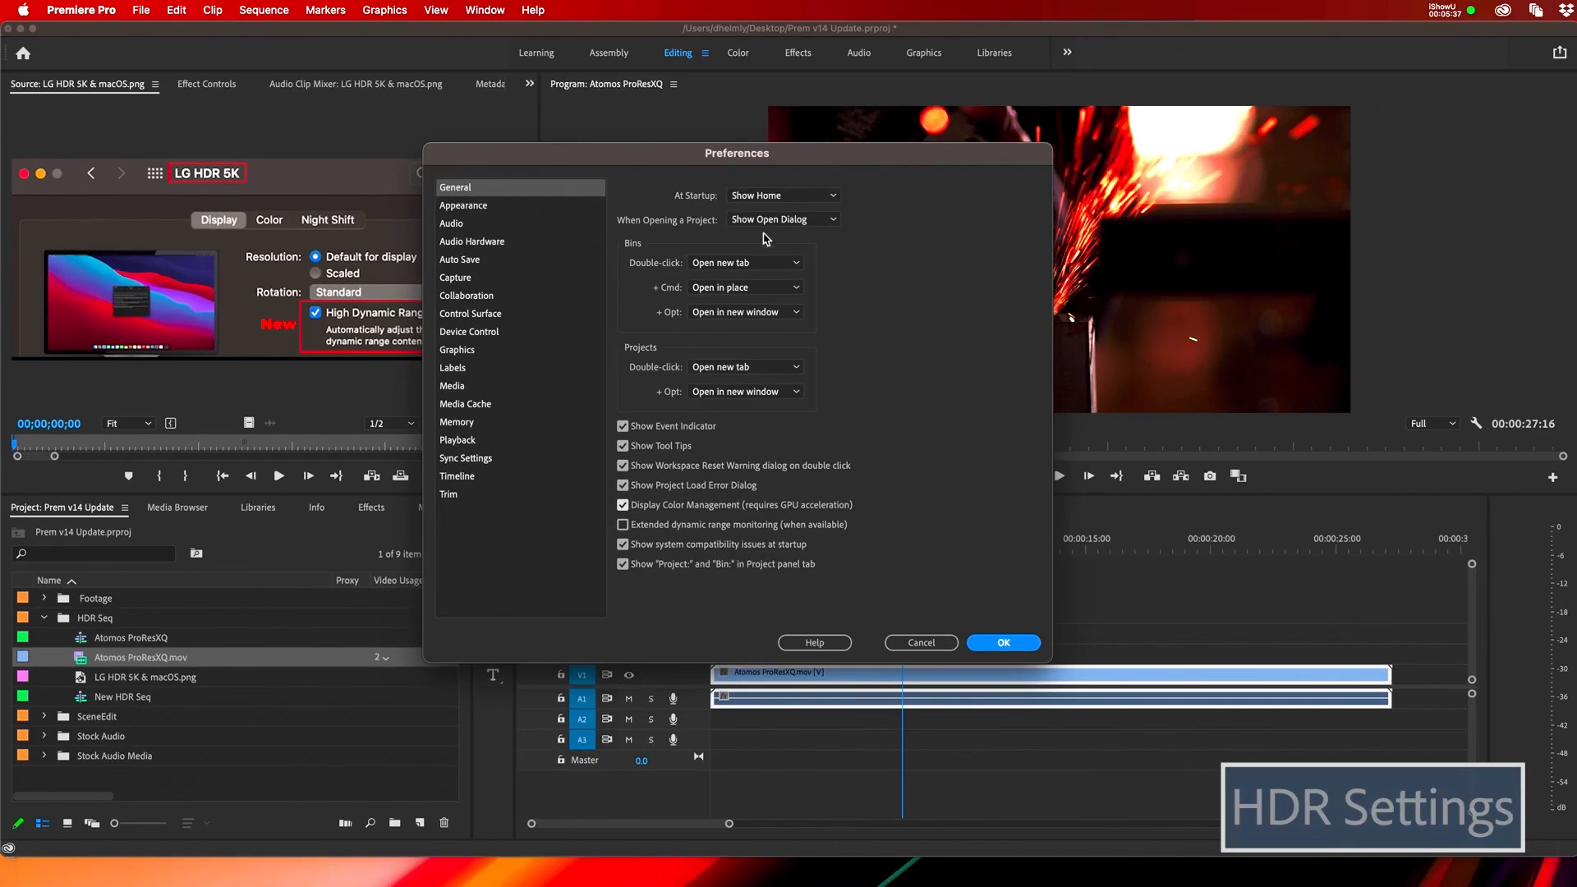
left_click_drag(667, 156, 749, 152)
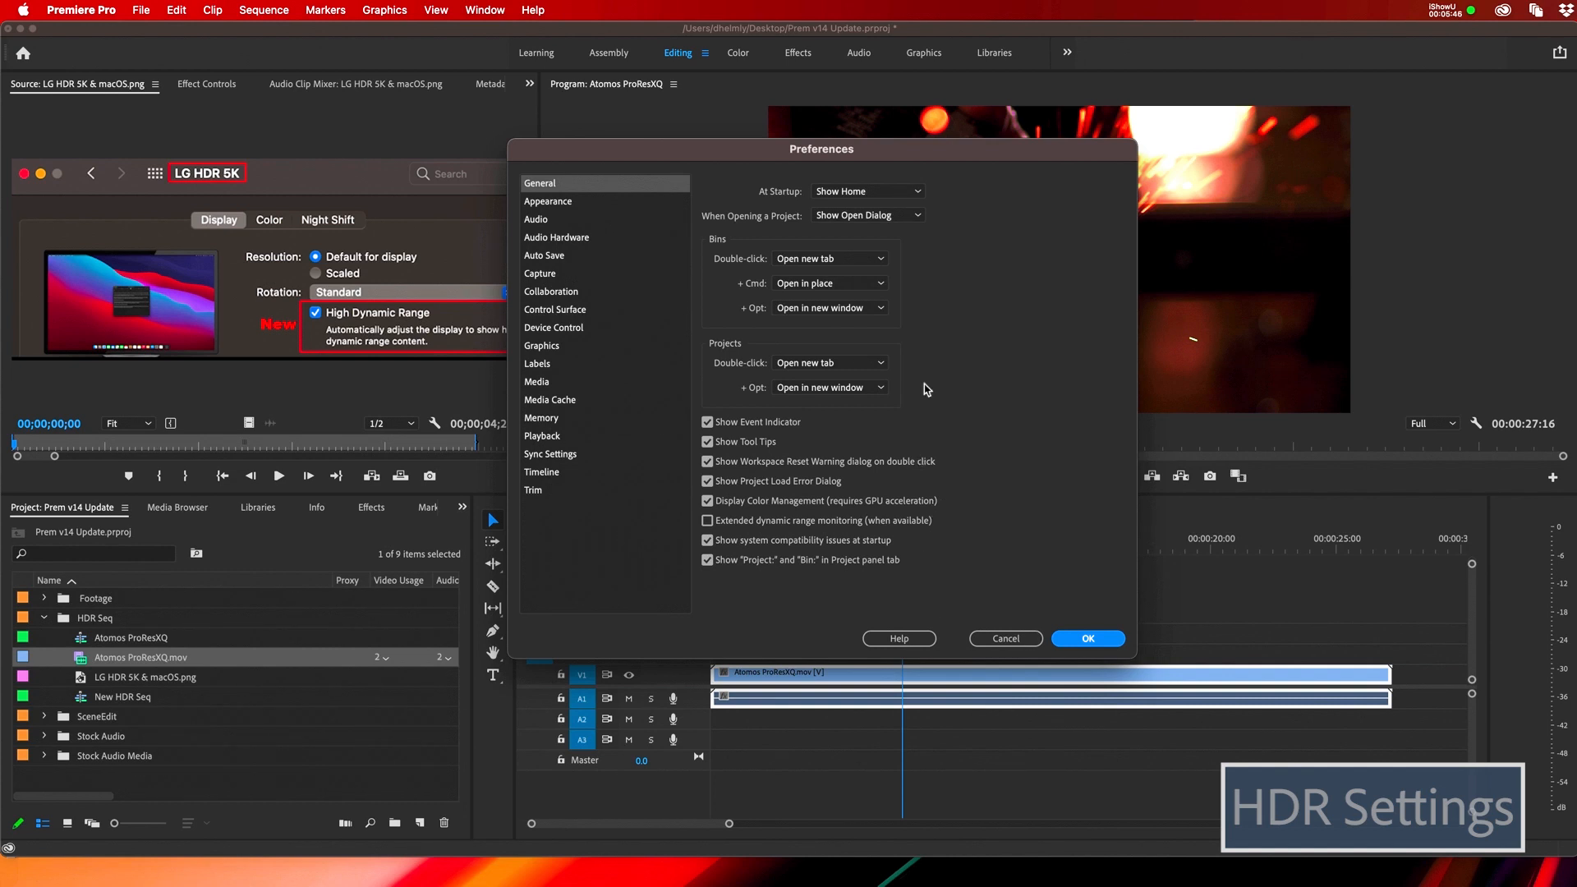
left_click_drag(1087, 156, 722, 109)
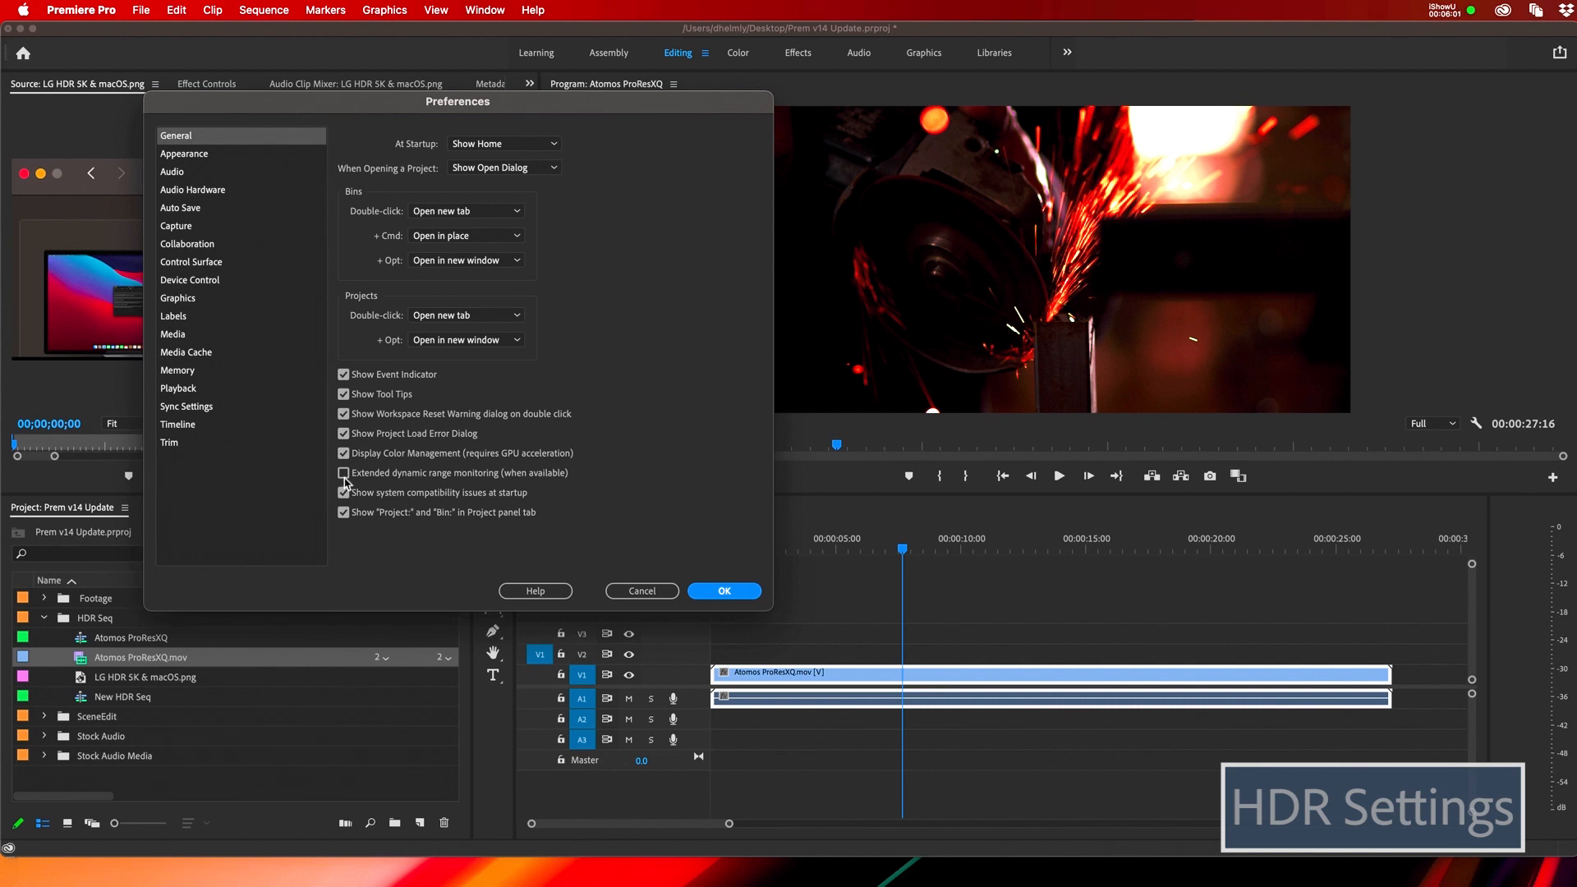
left_click(691, 596)
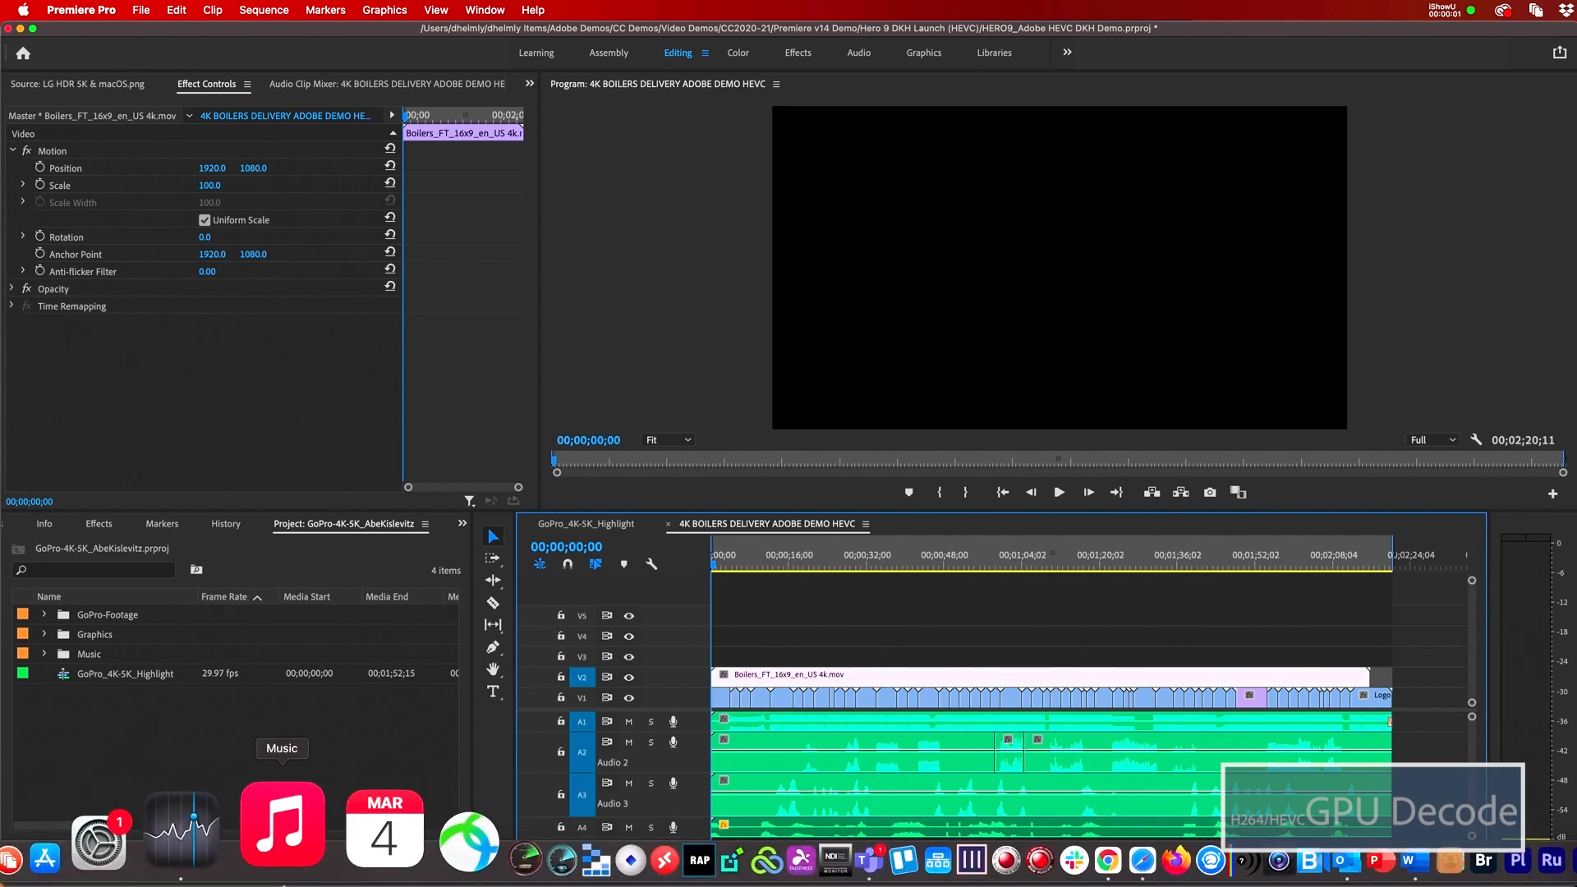
Switch to Activity Monitor and show its CPU History and GPU History windows alongside the 4K BOILERS DELIVERY ADOBE DEMO HEVC sequence.
left_click(120, 828)
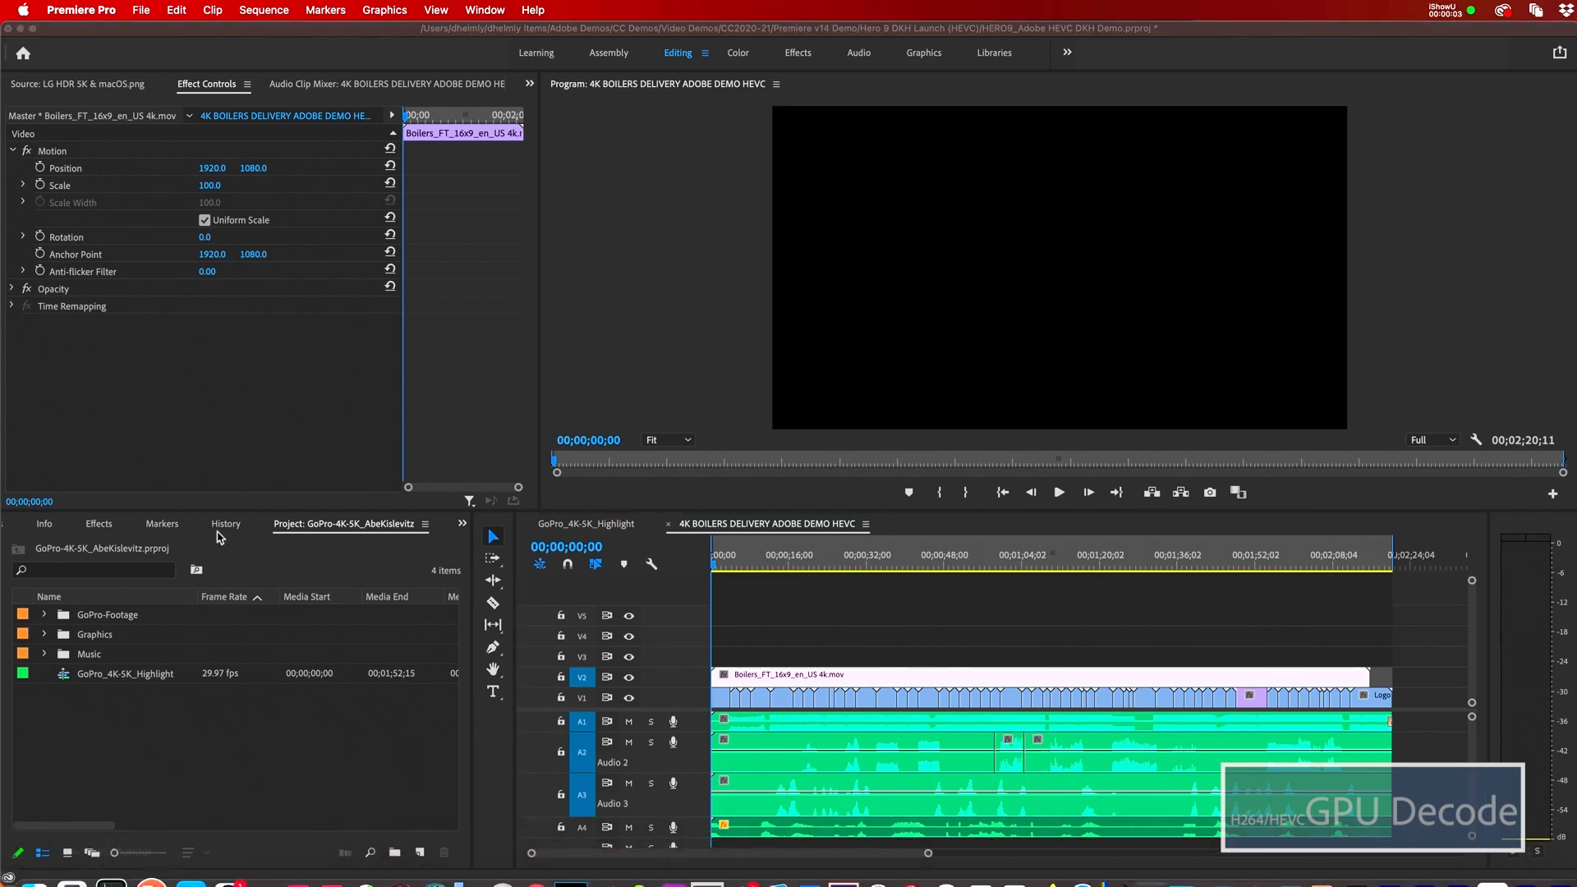
left_click(573, 327)
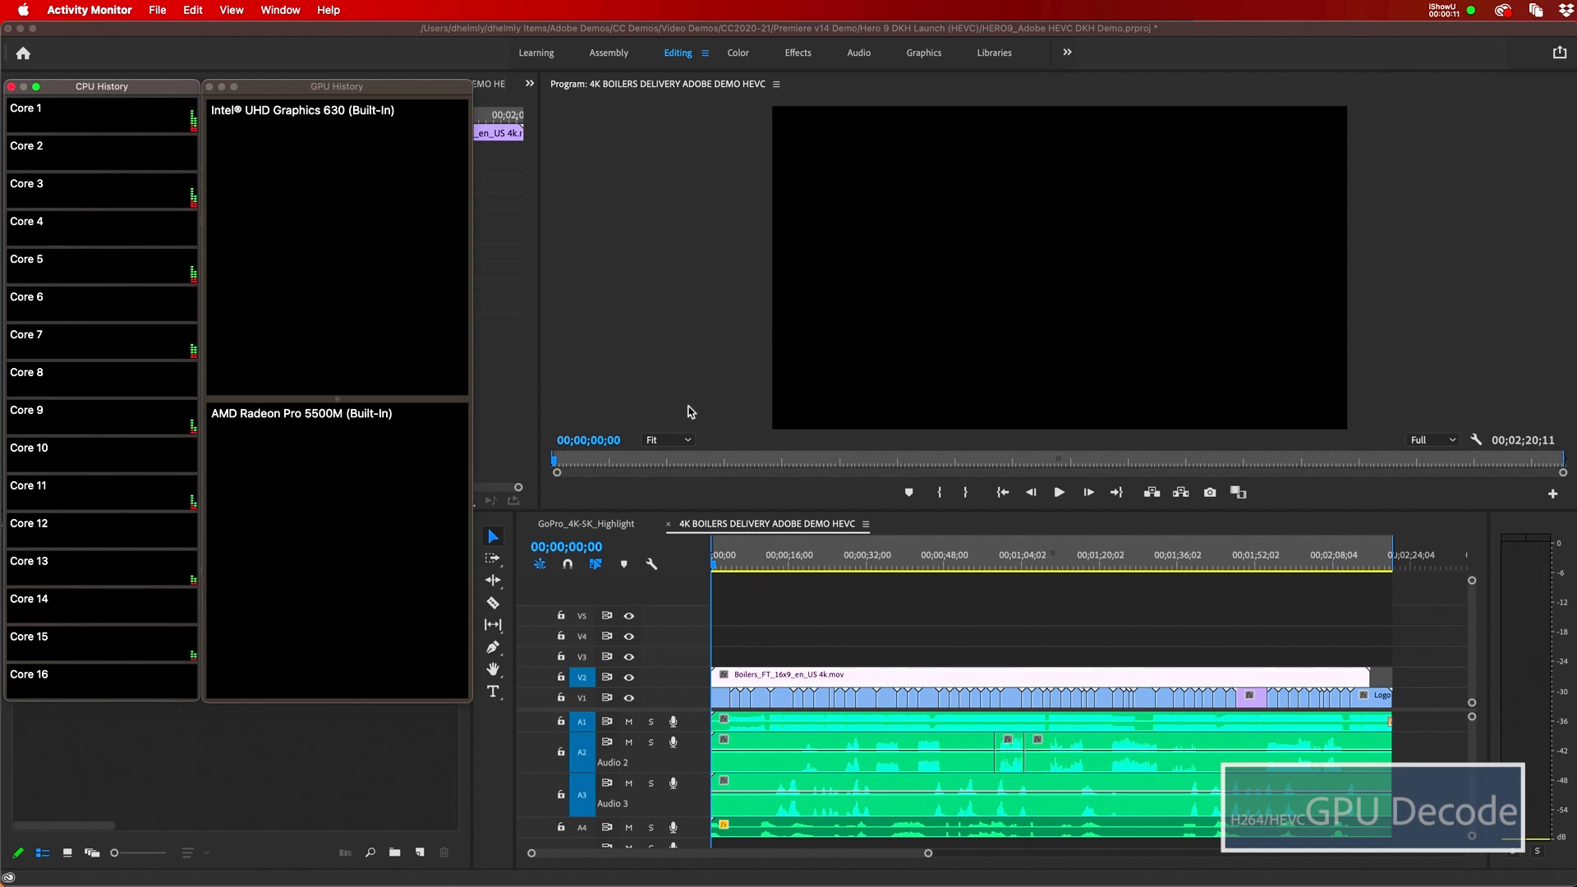
Switch back to Premiere Pro, open the GoPro_4K-5K_Highlight sequence and play its opening seconds alongside the CPU and GPU History windows.
left_click(615, 530)
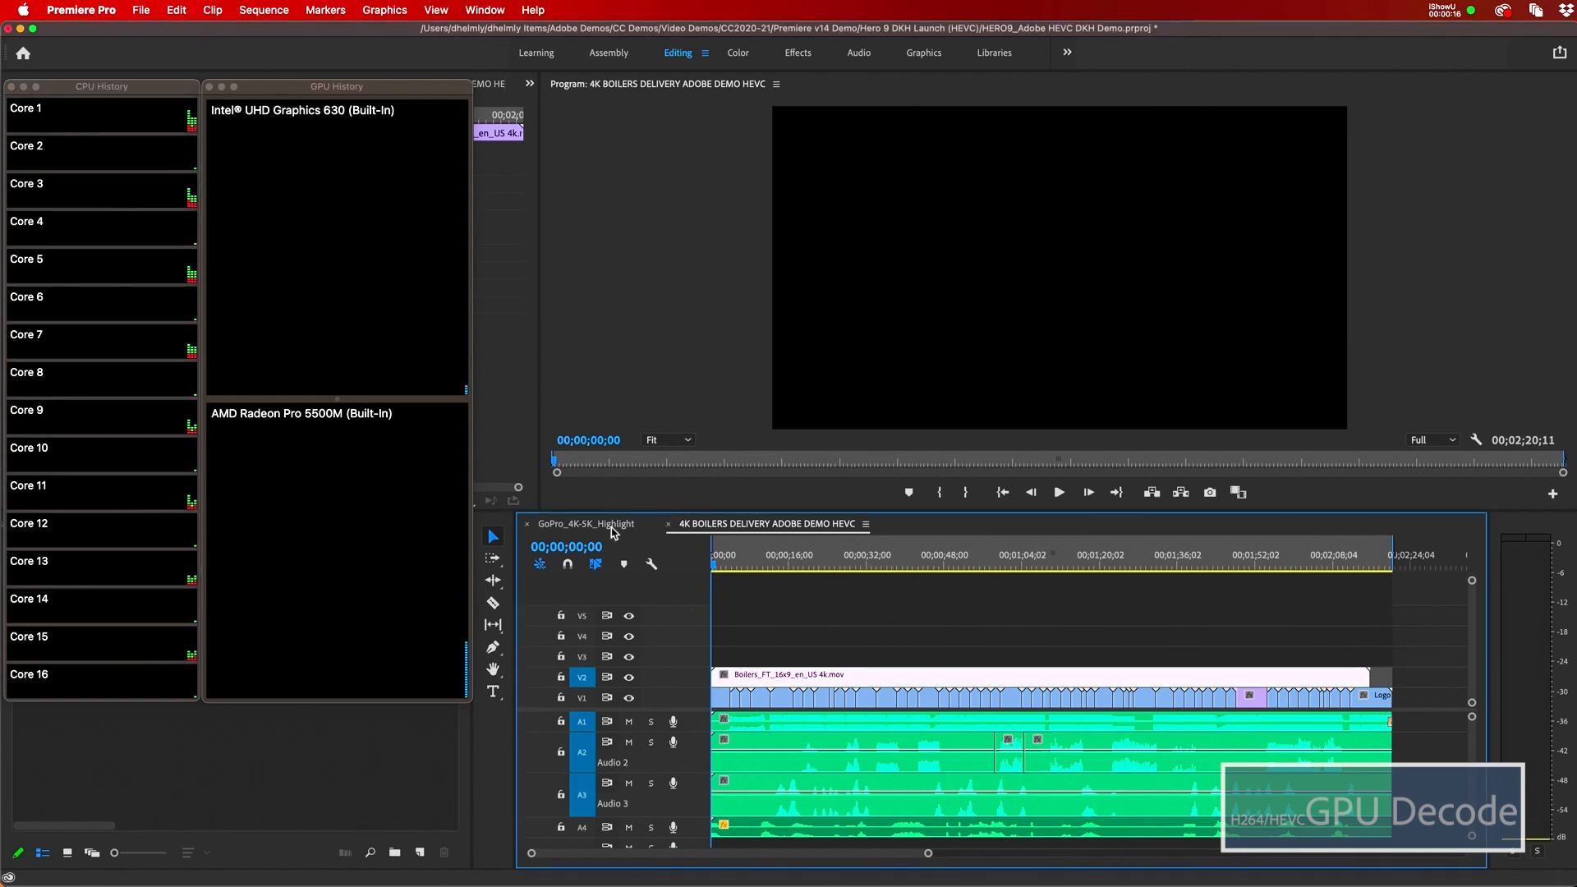
left_click(614, 529)
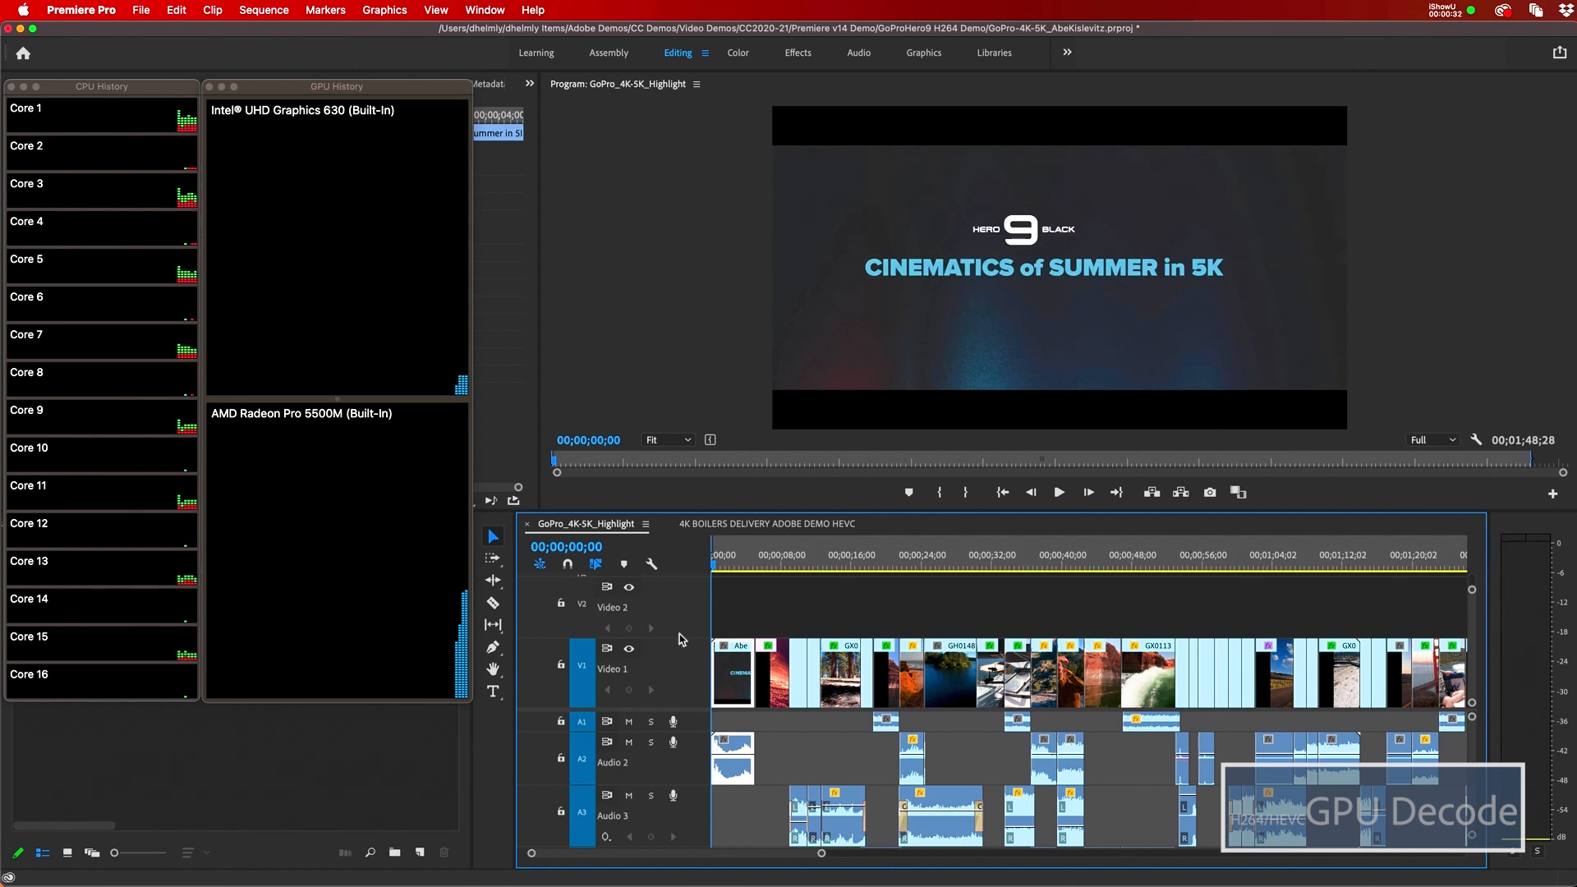
key("space")
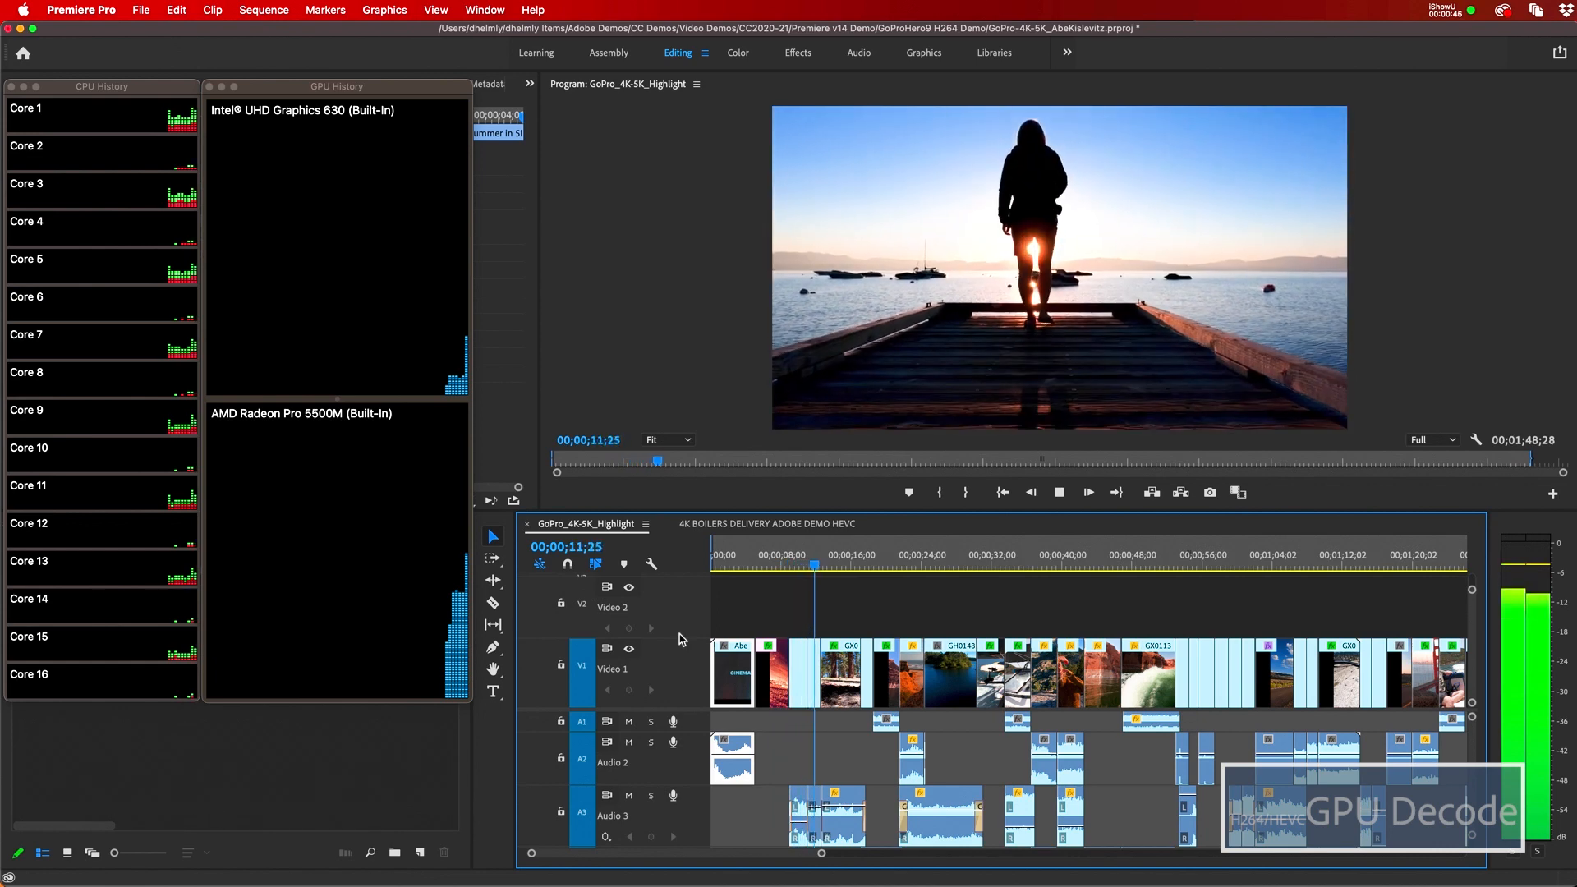
key("space")
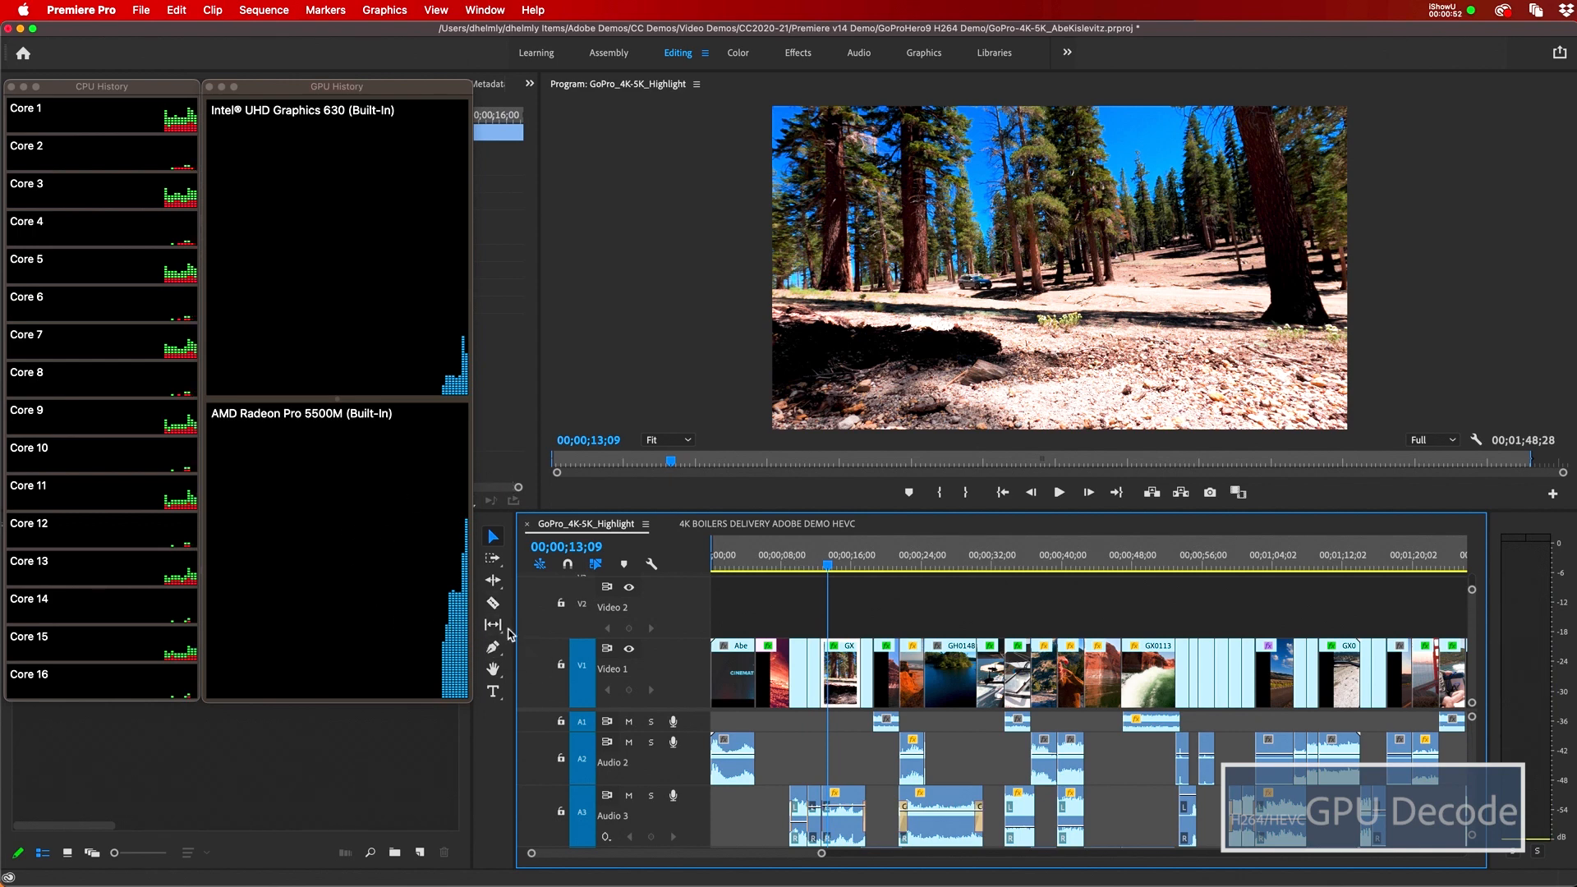
Play the first 16 seconds of the 4K BOILERS DELIVERY ADOBE DEMO HEVC sequence while monitoring CPU and GPU usage.
left_click(764, 526)
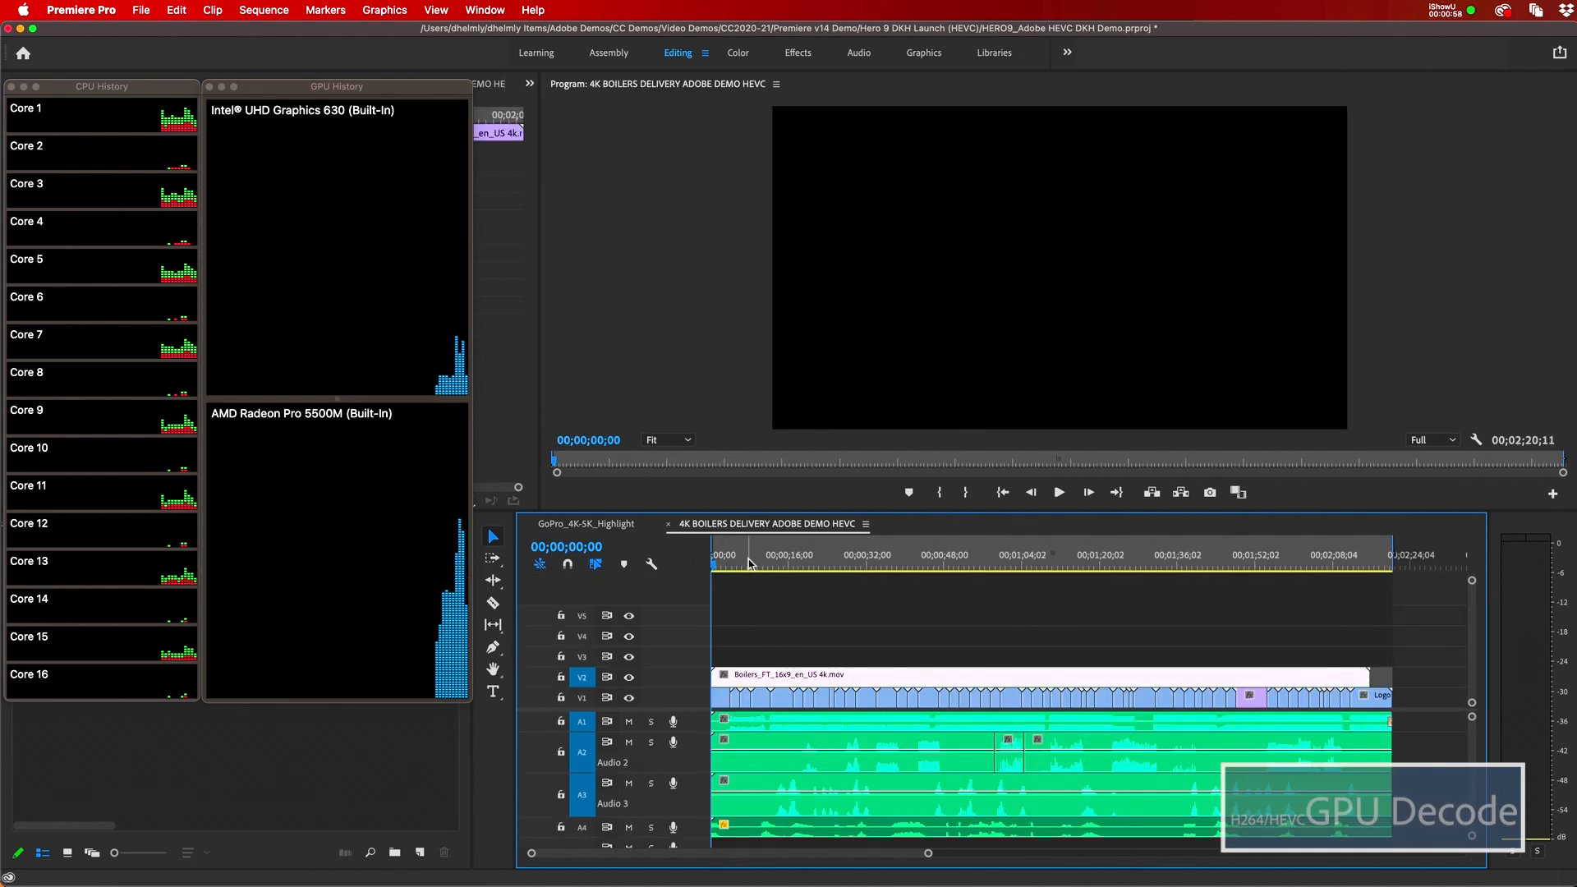
key("space")
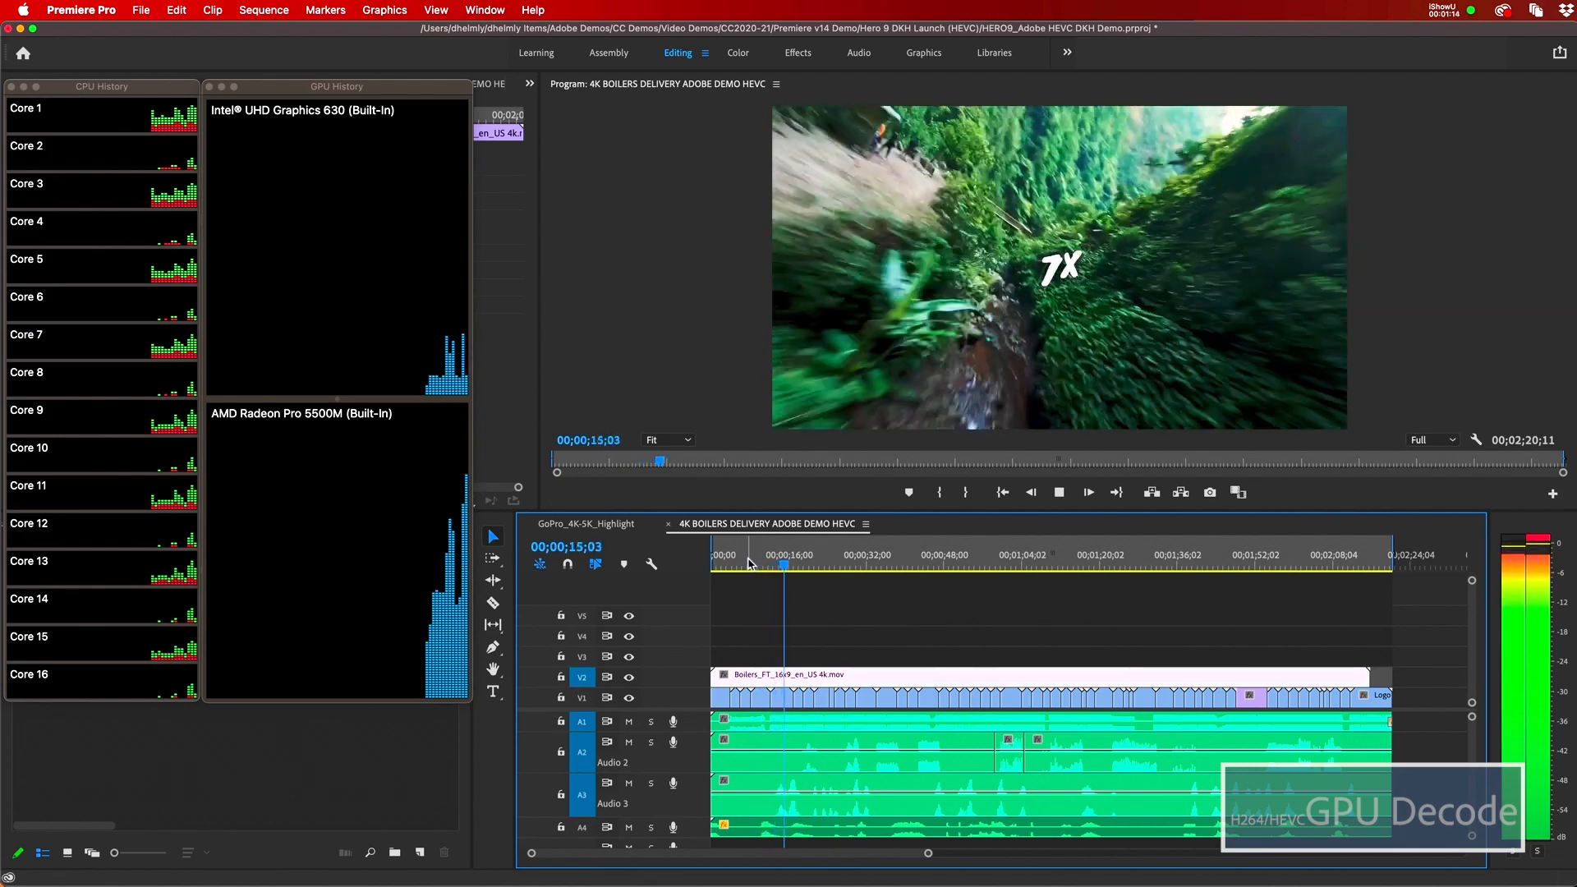
key("space")
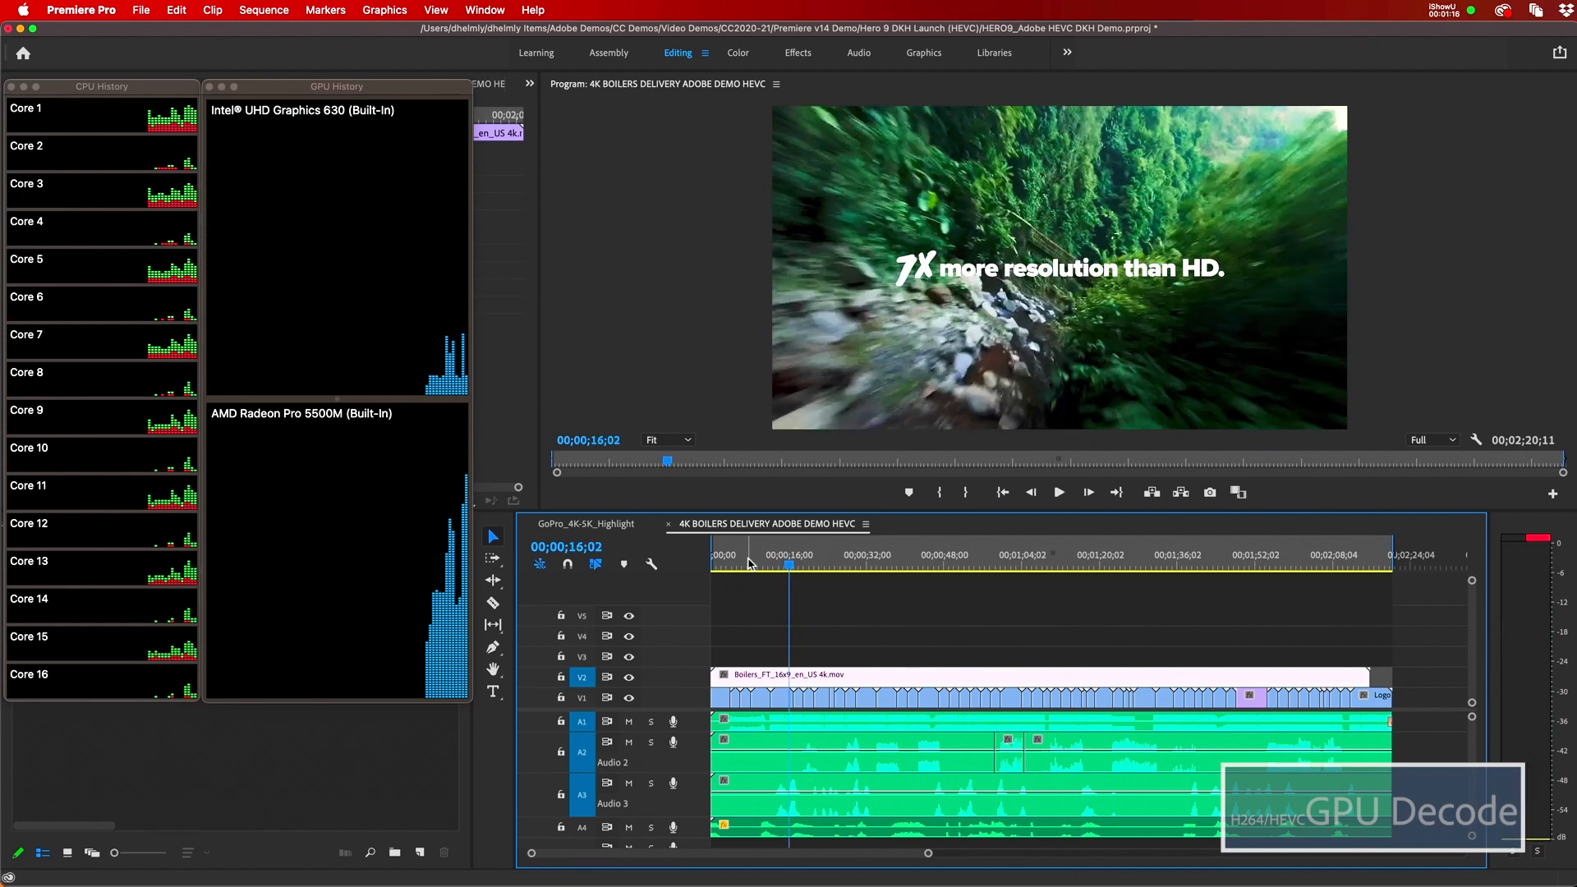
Copy the Boilers_FT_16x9_en_US 4k.mov clip onto V2 at the start of the GoPro_4K-5K_Highlight sequence and play back about the first 21 seconds.
right_click(872, 681)
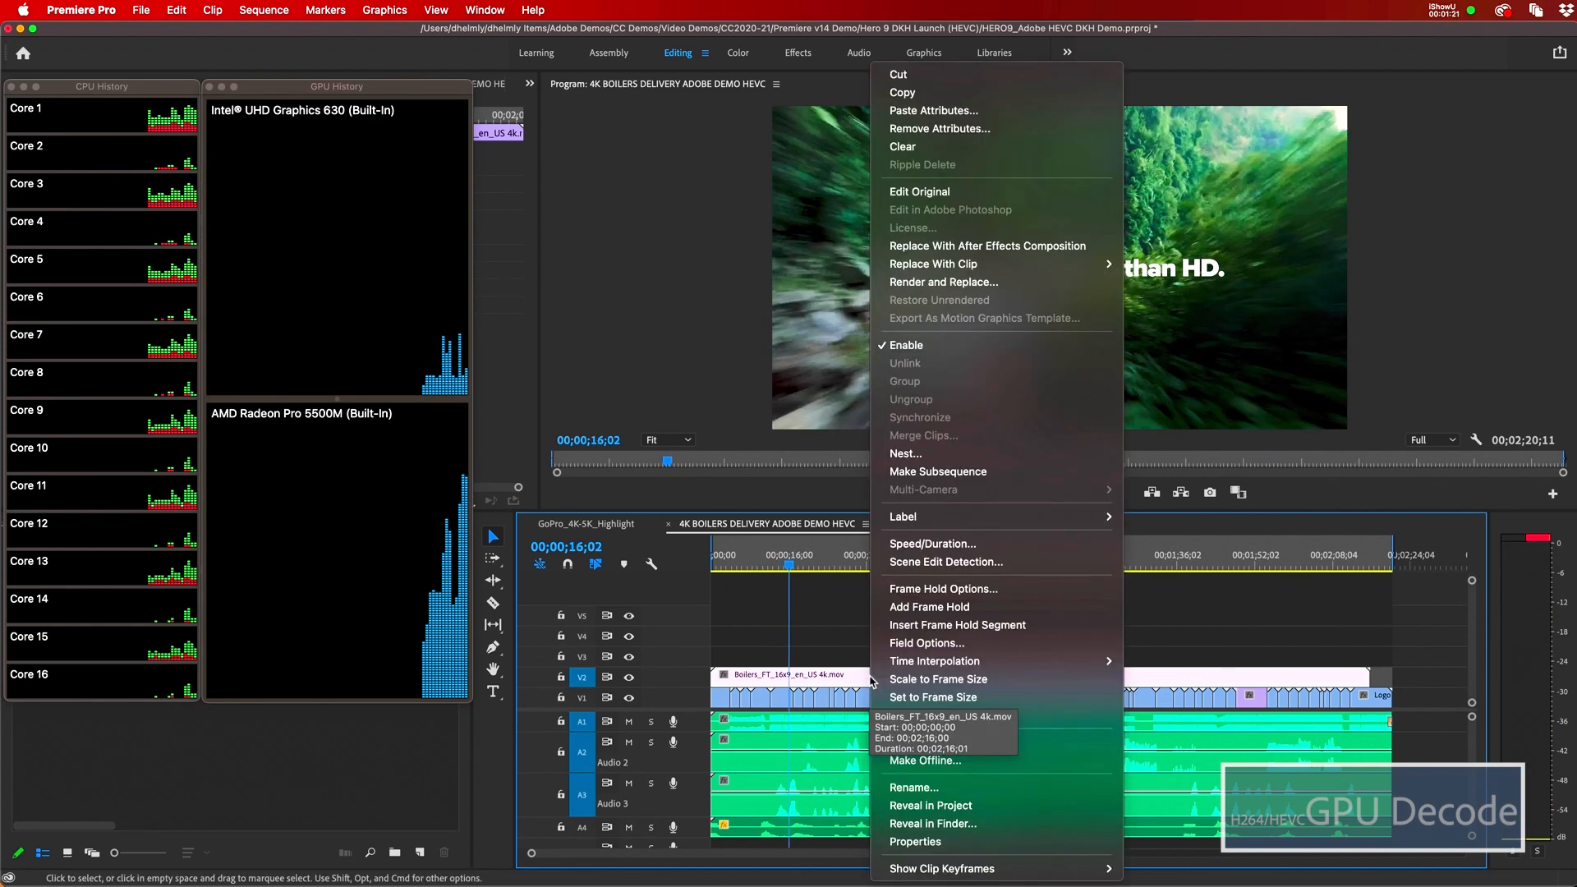
left_click(944, 93)
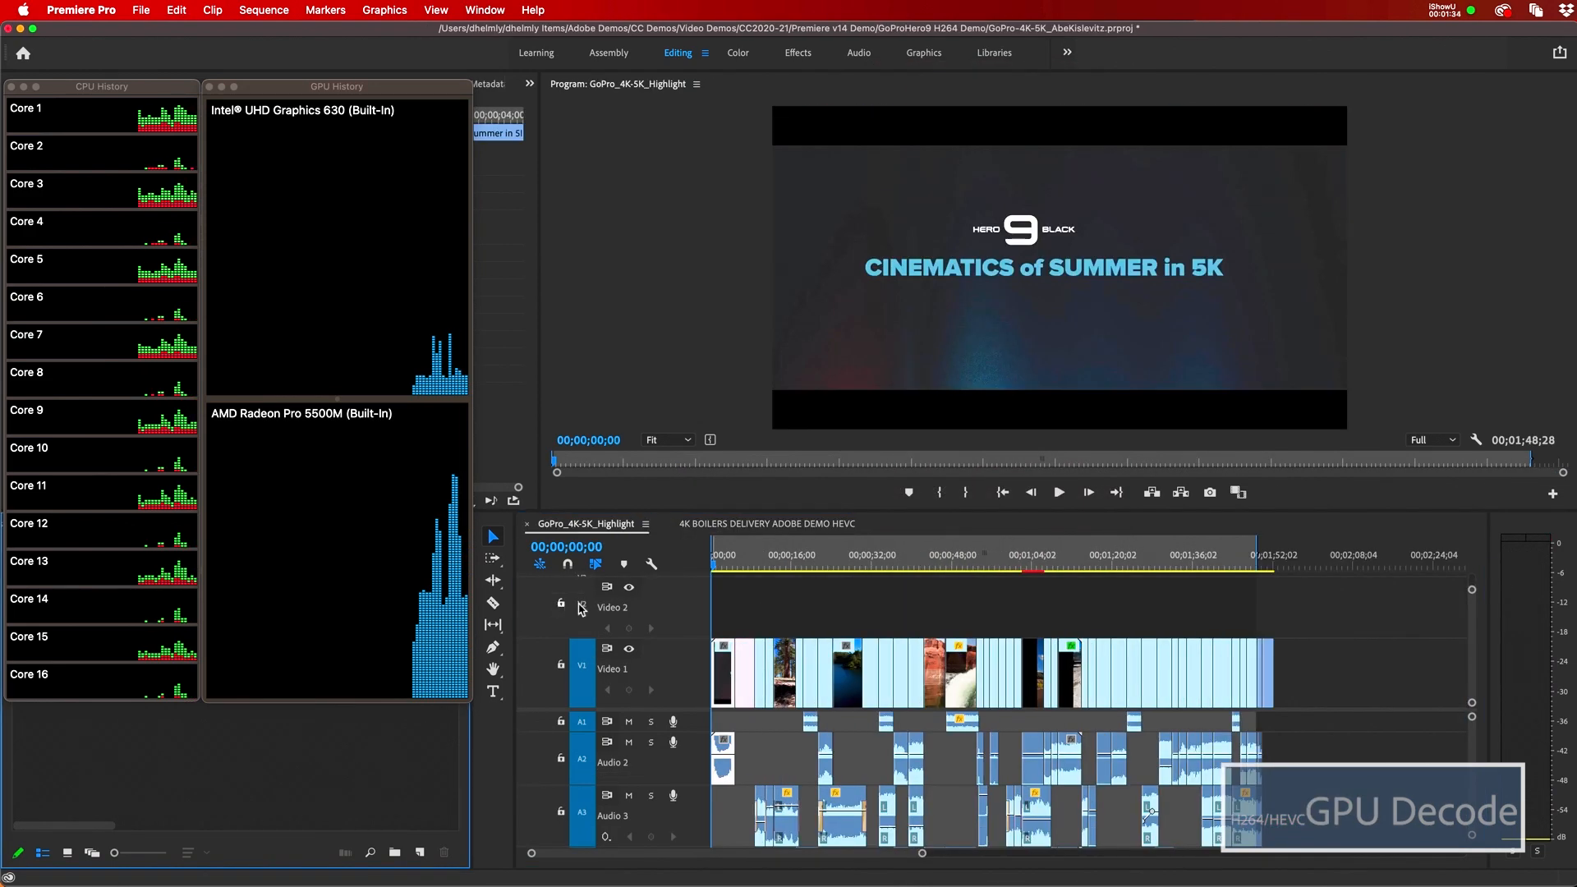
left_click(581, 606)
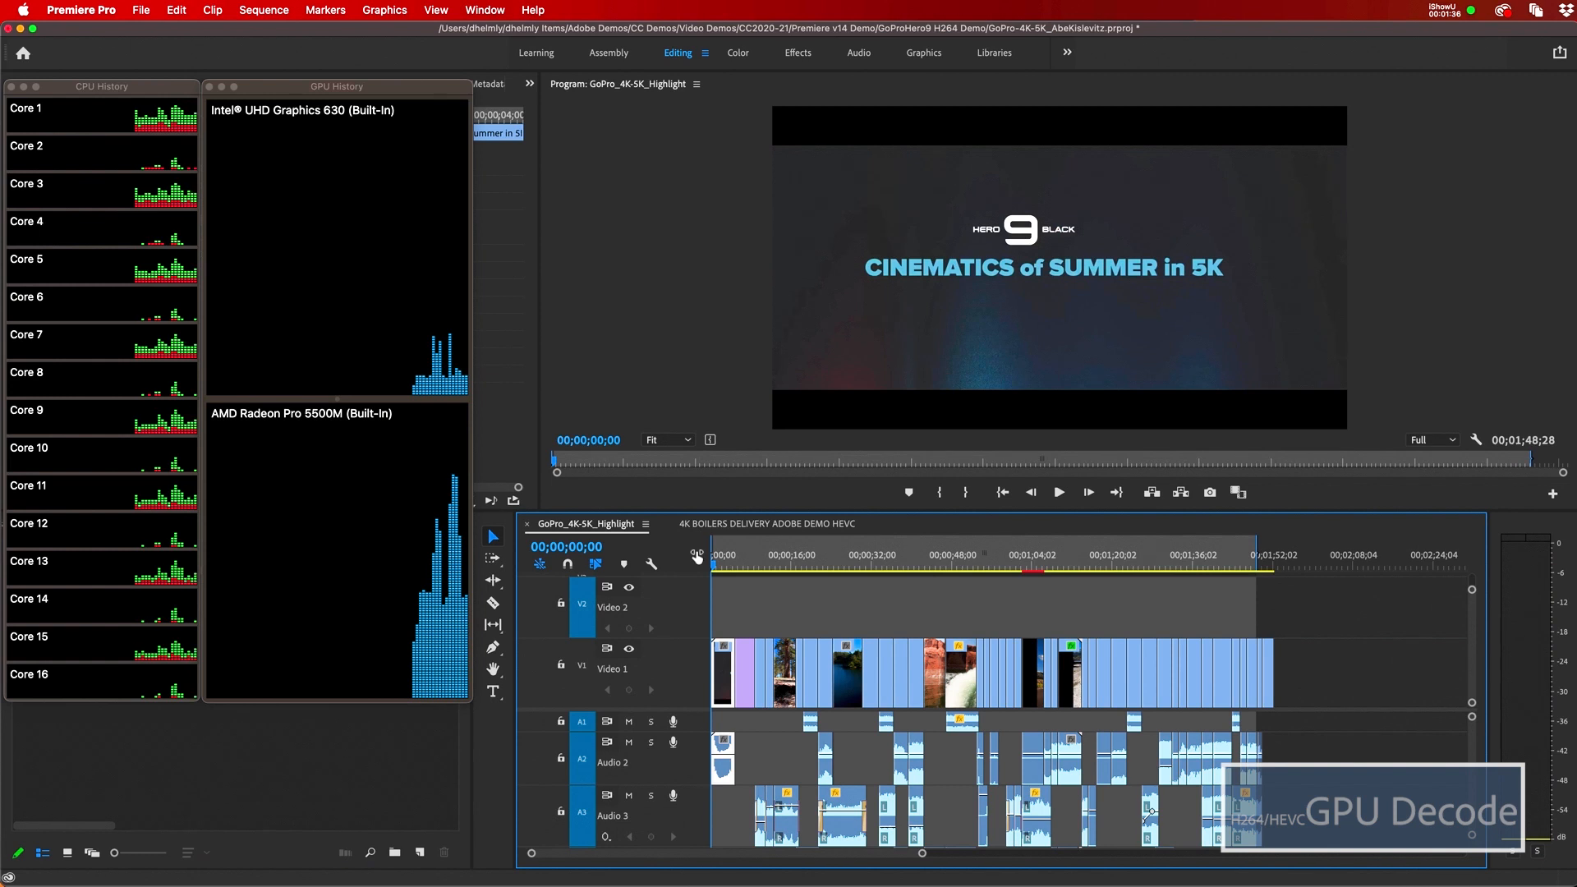
key("super+v")
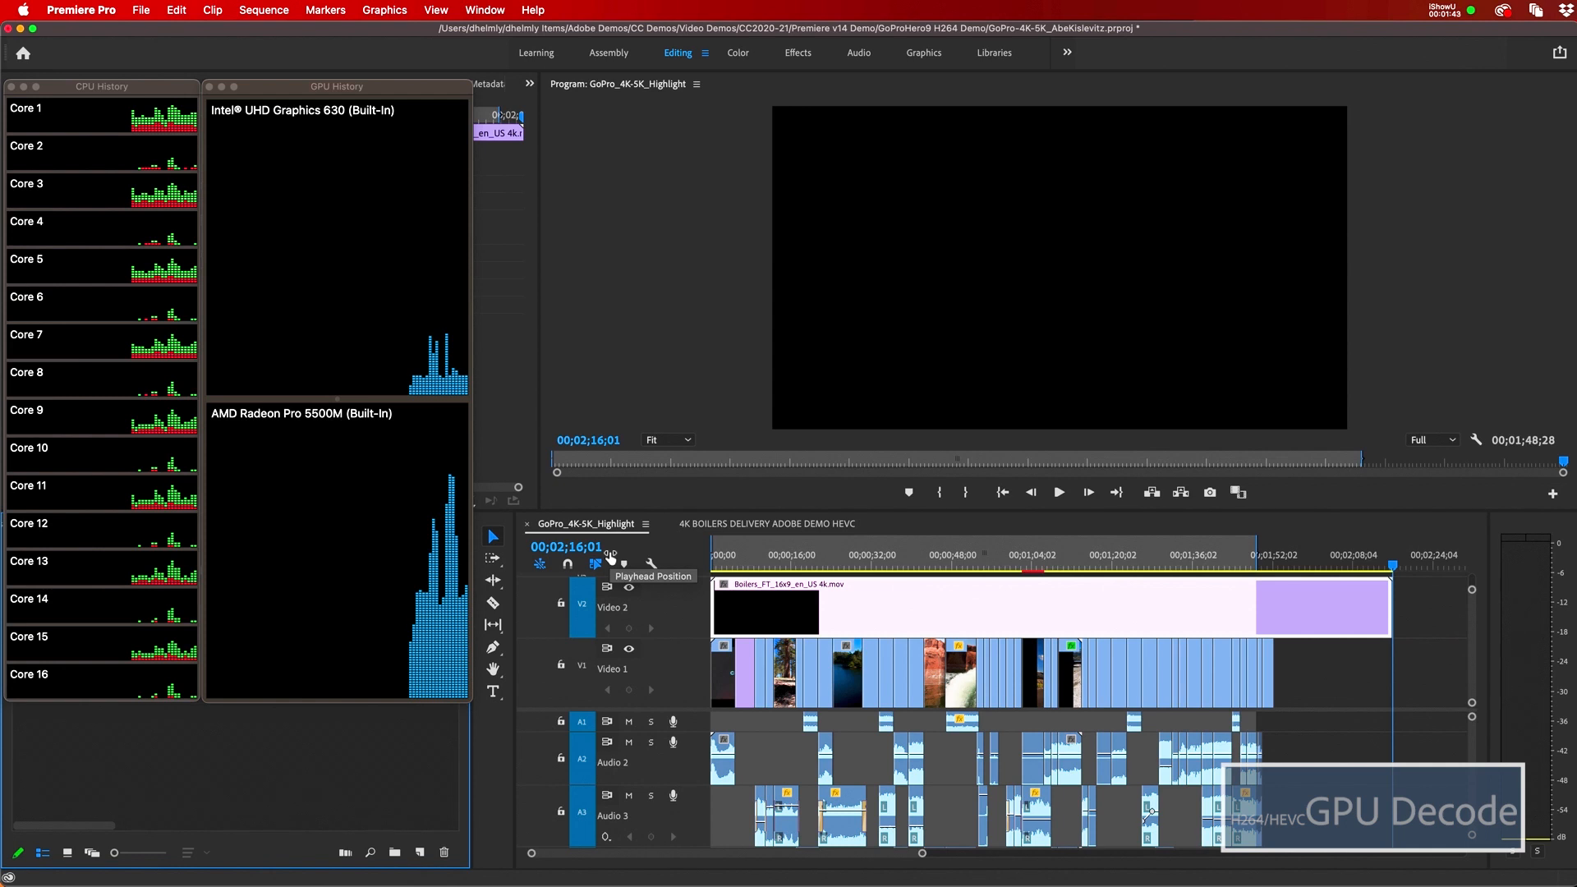
key("space")
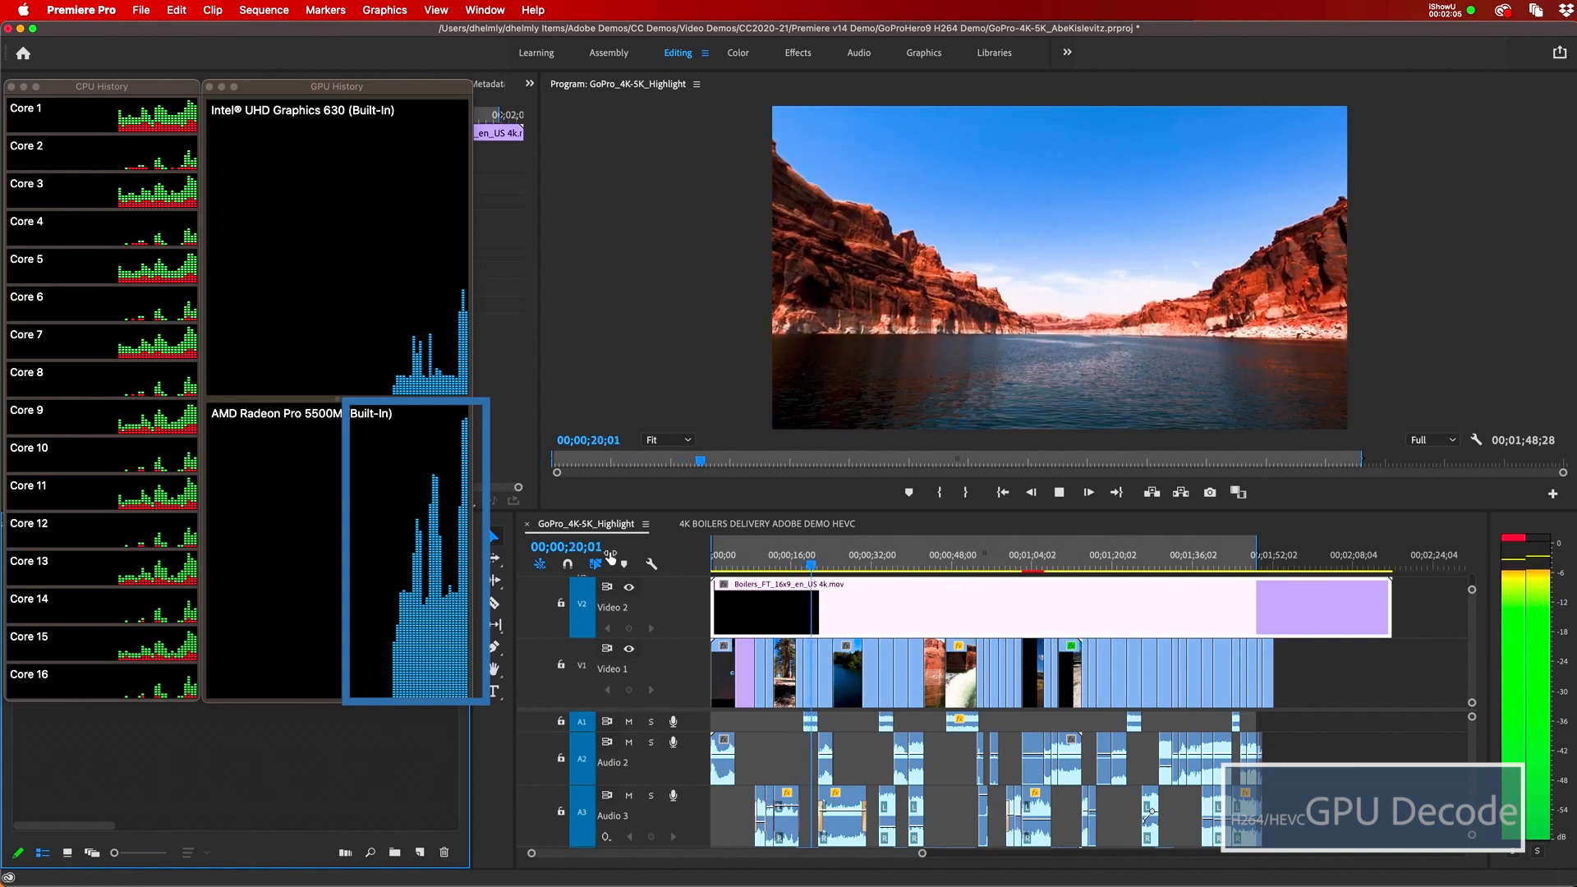
key("space")
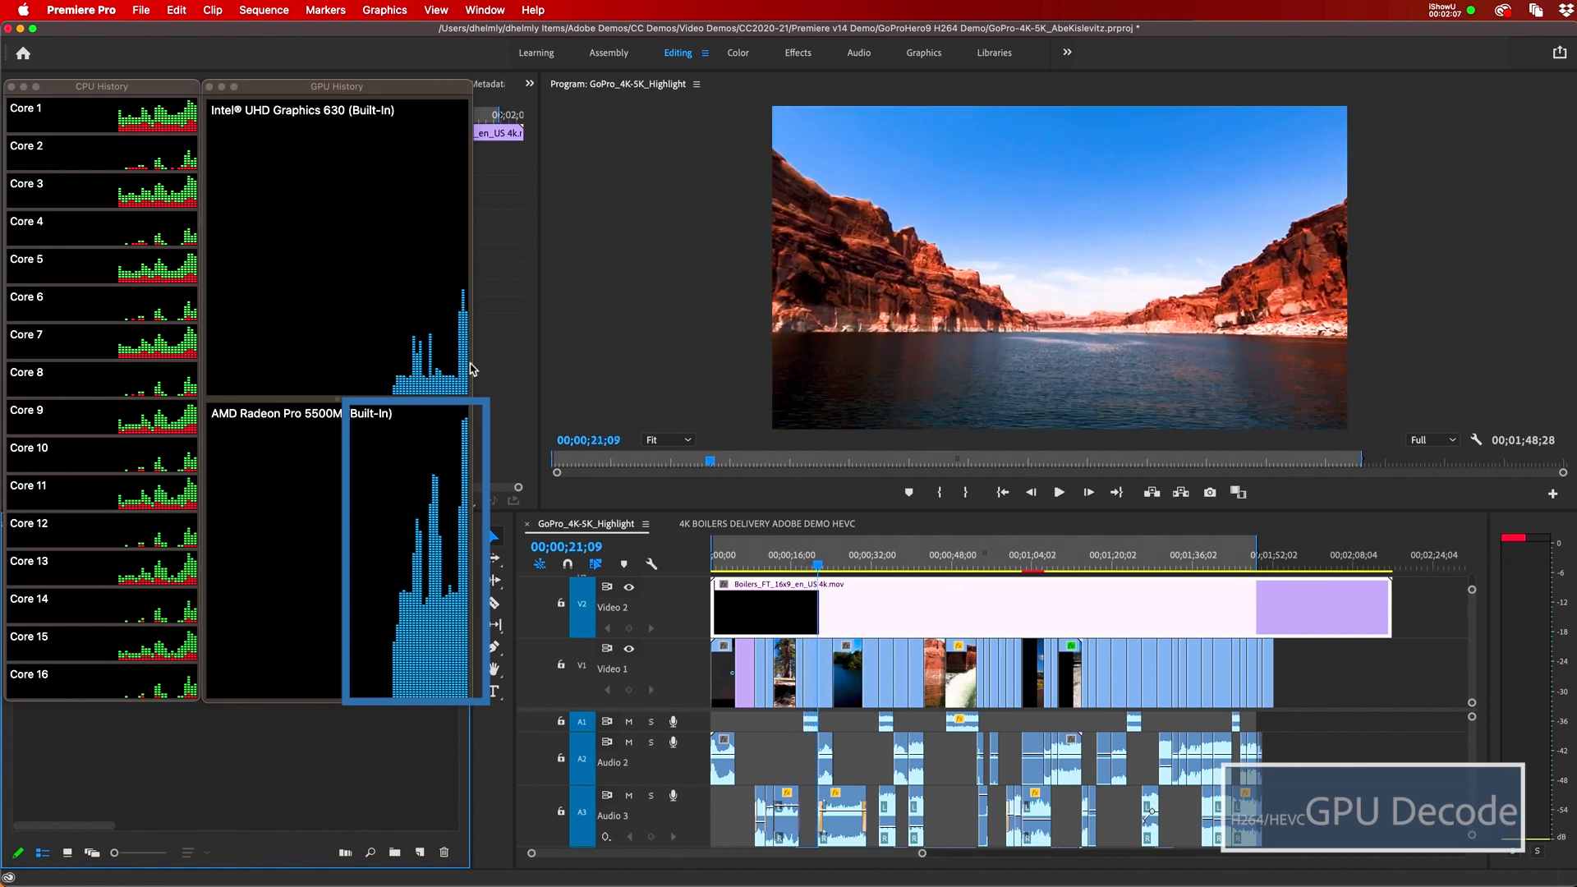